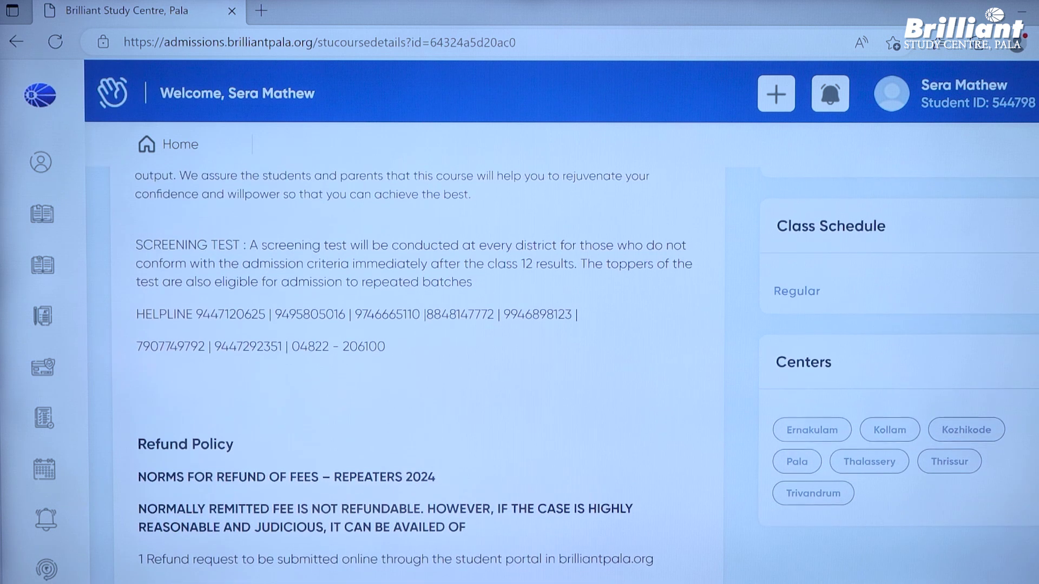
# - Return to the top of the course page and open View Prospectus in a new tab
pyautogui.scroll(2, 587, 372)
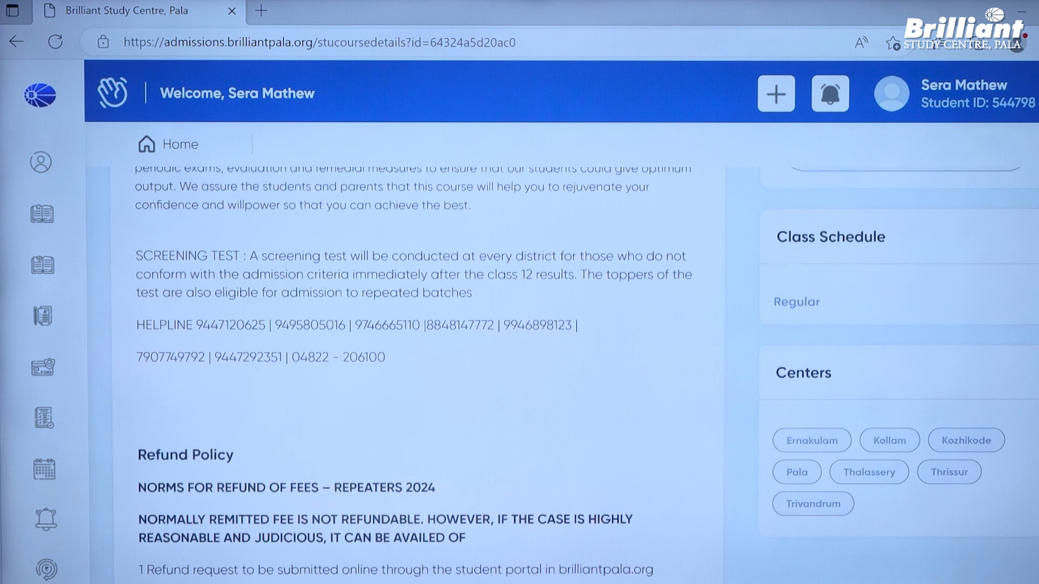
pyautogui.scroll(3, 587, 372)
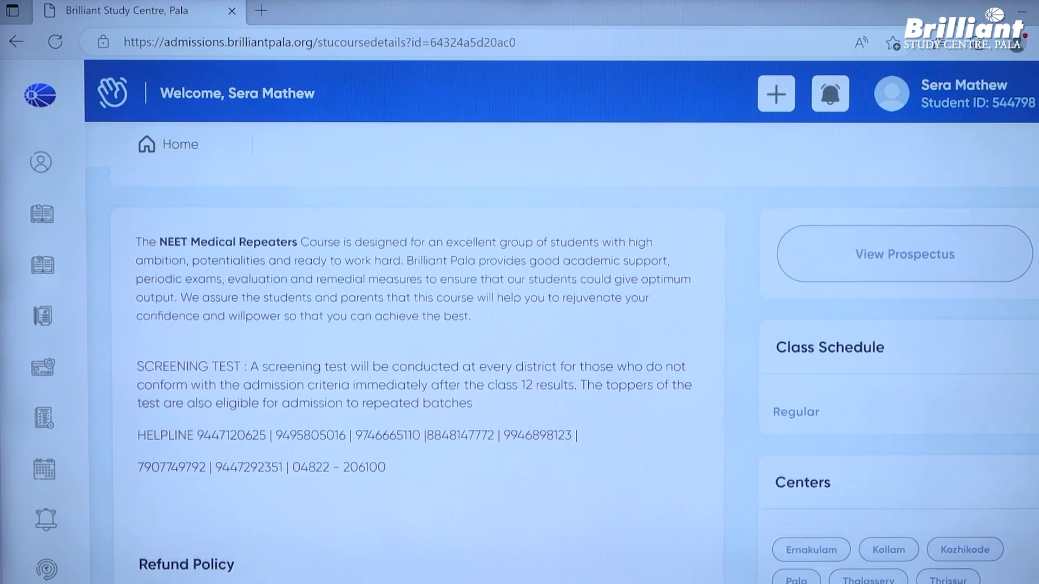
pyautogui.scroll(2, 587, 371)
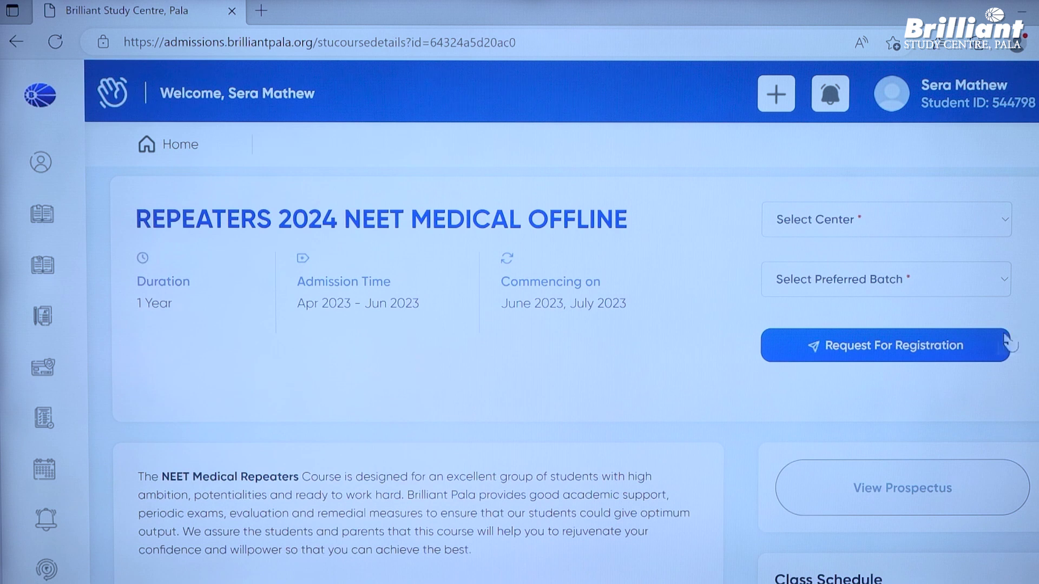
pyautogui.click(959, 493)
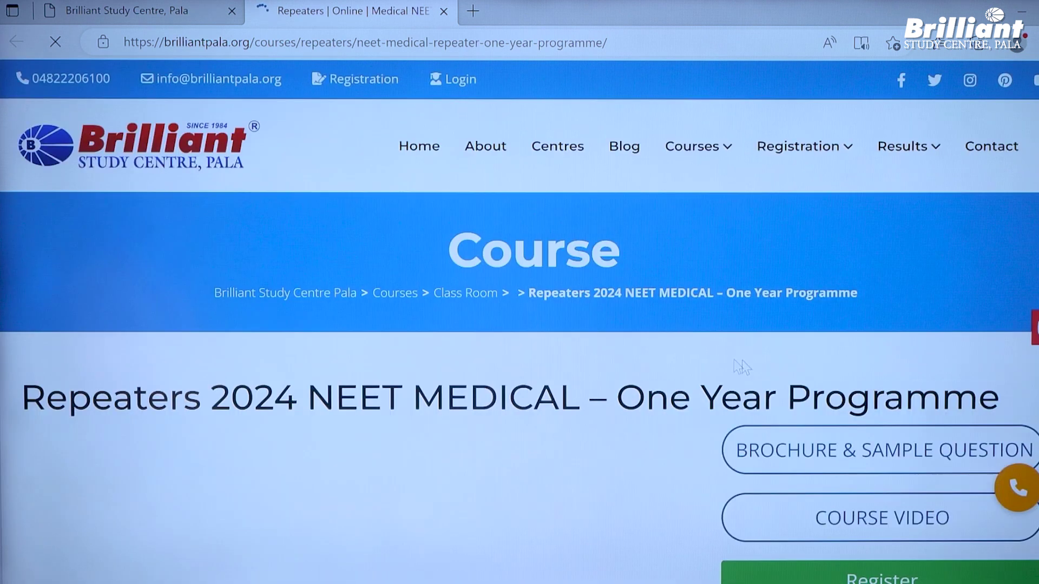
# - Browse the One Year Programme prospectus page, then switch back to the admissions portal tab
pyautogui.scroll(-1, 764, 366)
pyautogui.scroll(-3, 774, 363)
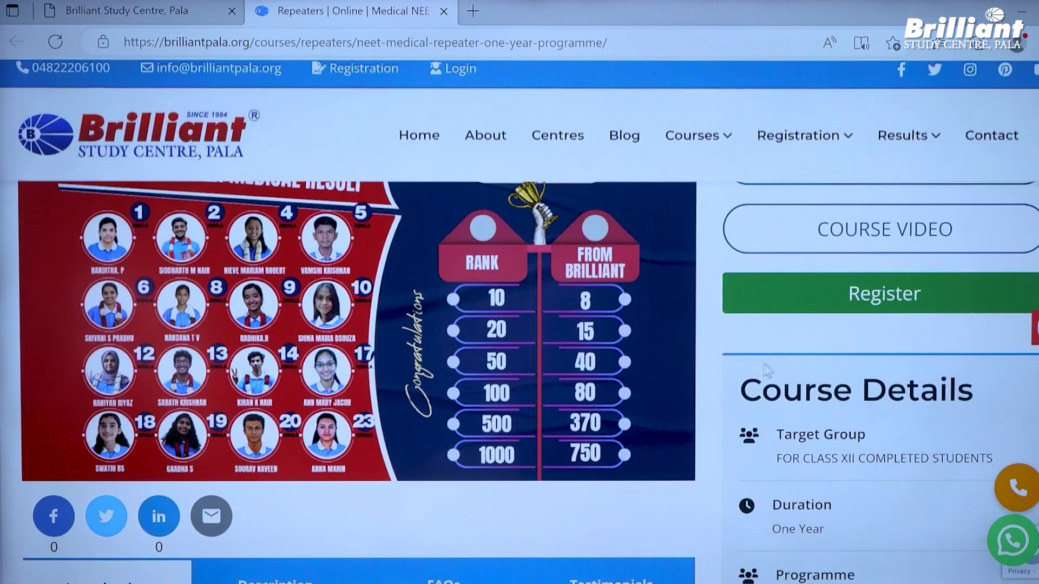
pyautogui.scroll(3, 784, 357)
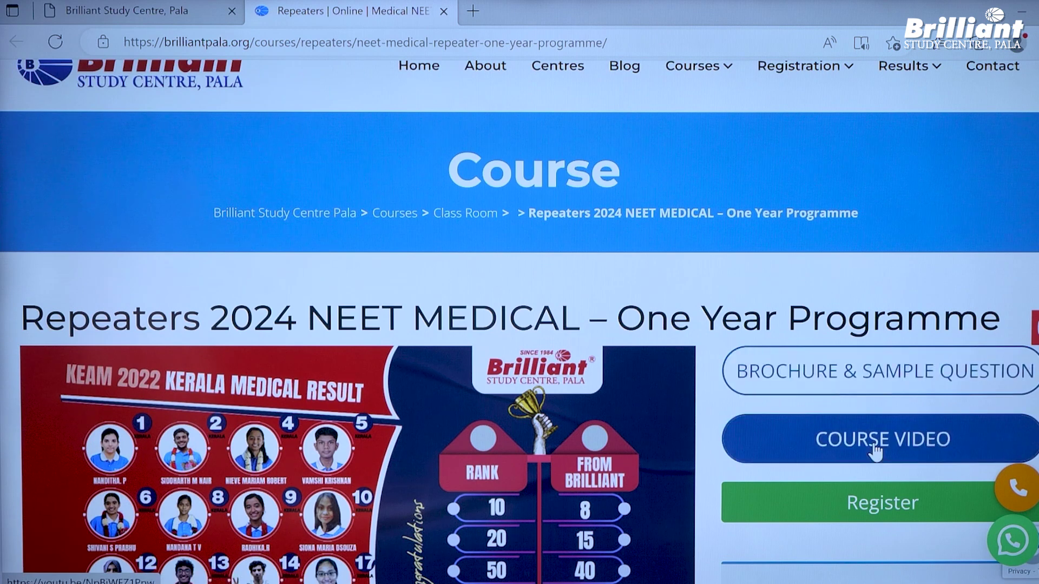
pyautogui.scroll(-10, 623, 485)
pyautogui.scroll(10, 624, 486)
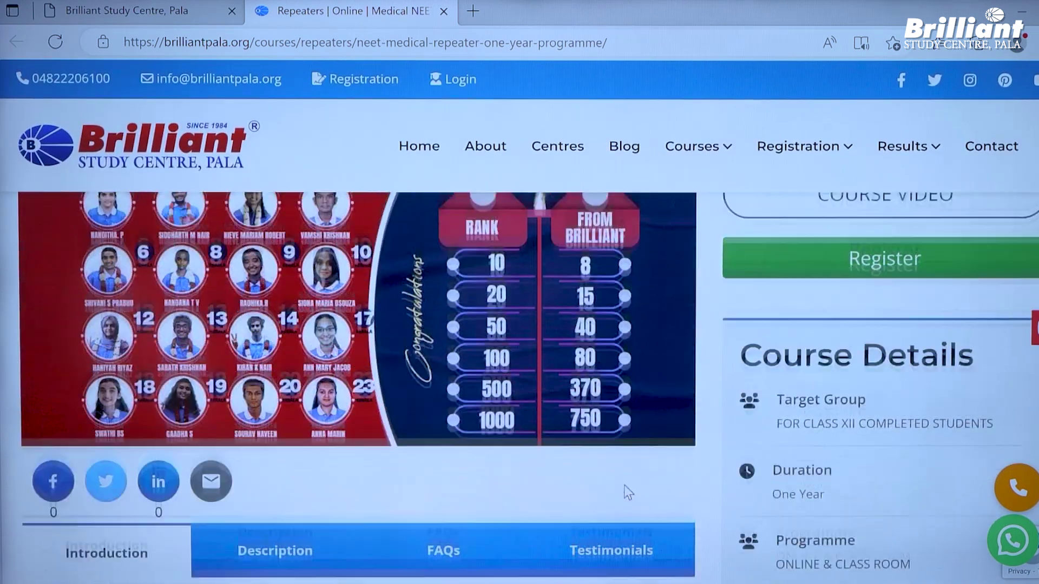
pyautogui.scroll(-2, 623, 483)
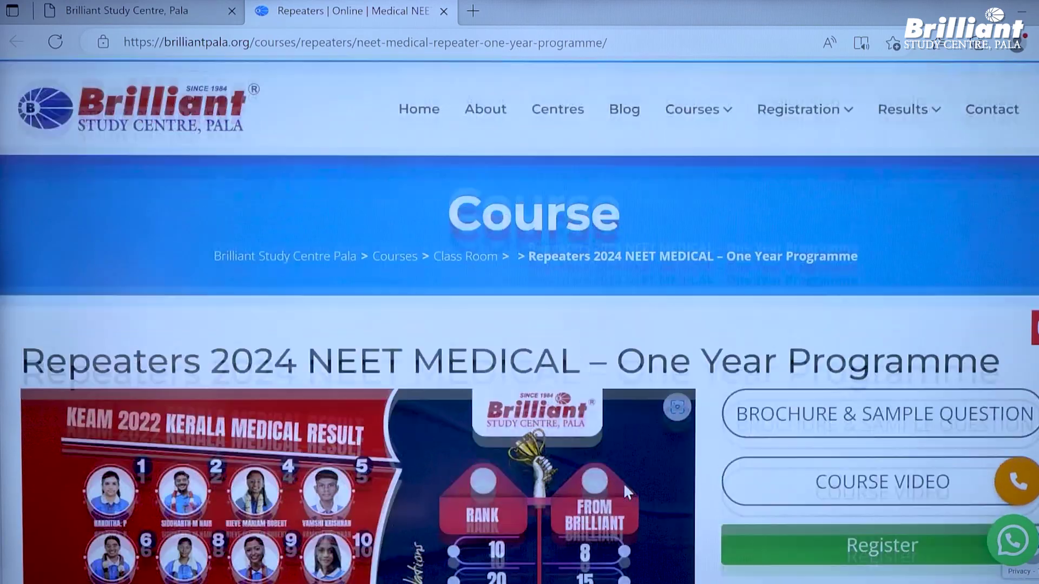
pyautogui.scroll(-3, 623, 483)
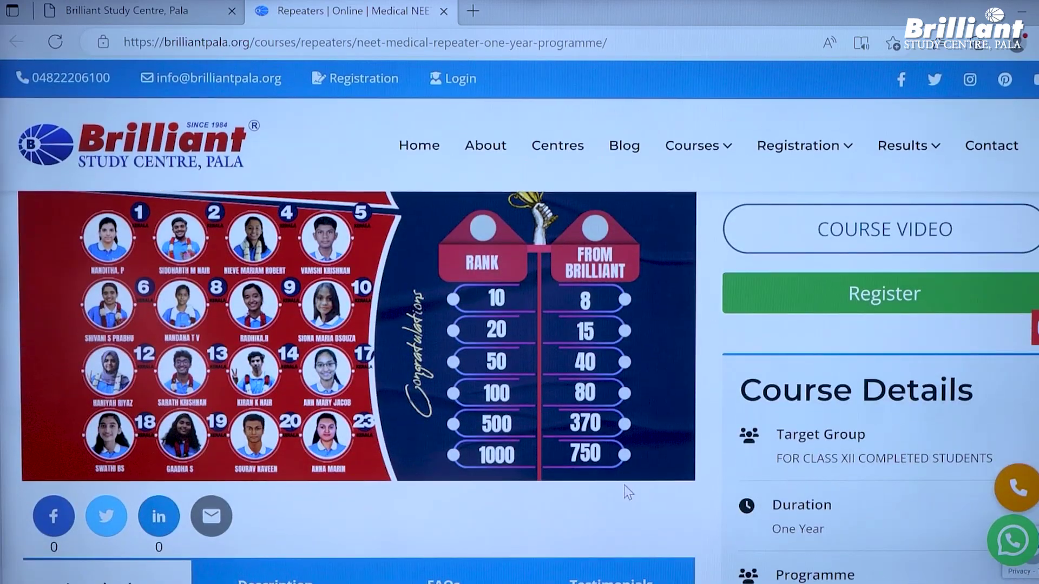
pyautogui.scroll(3, 624, 482)
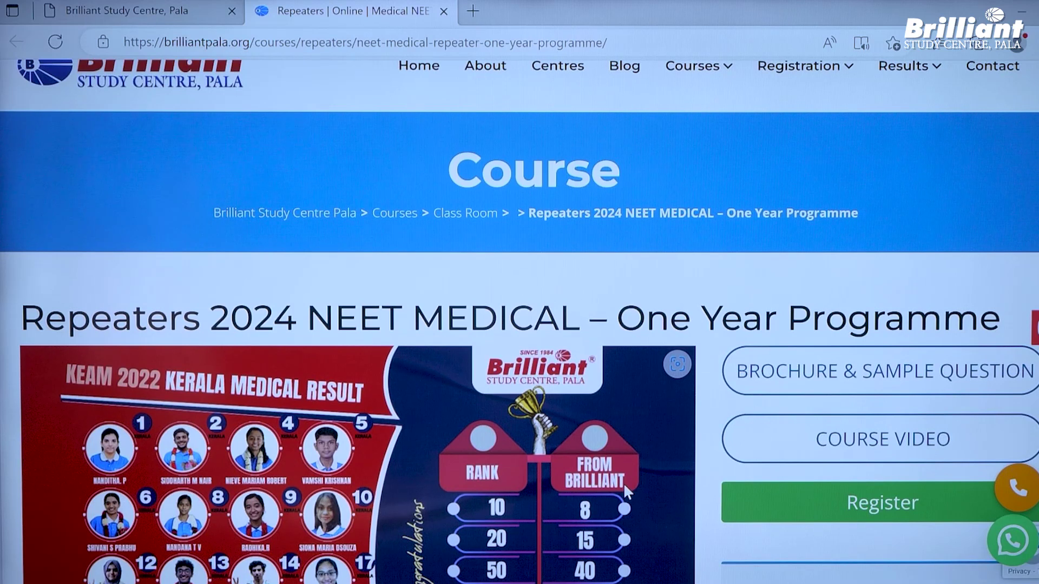
pyautogui.click(120, 8)
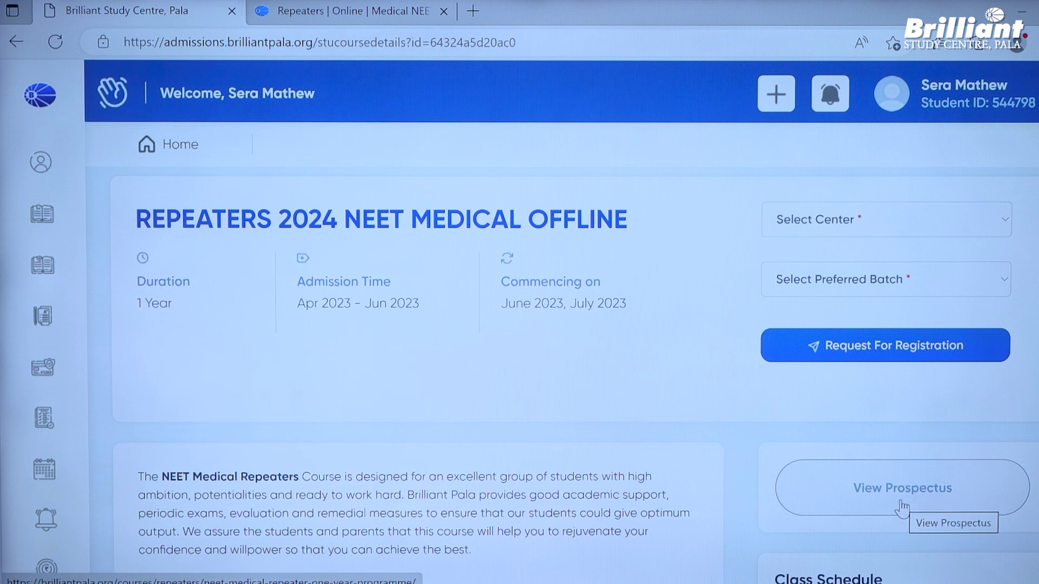
# - Select Pala as the centre and June 2023 as the preferred batch
pyautogui.click(861, 224)
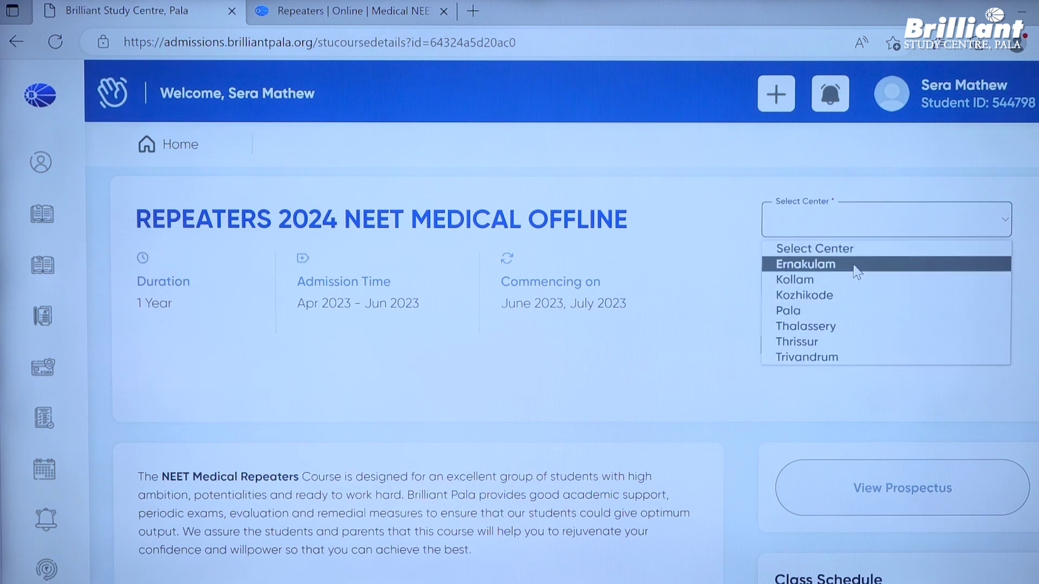
pyautogui.click(849, 310)
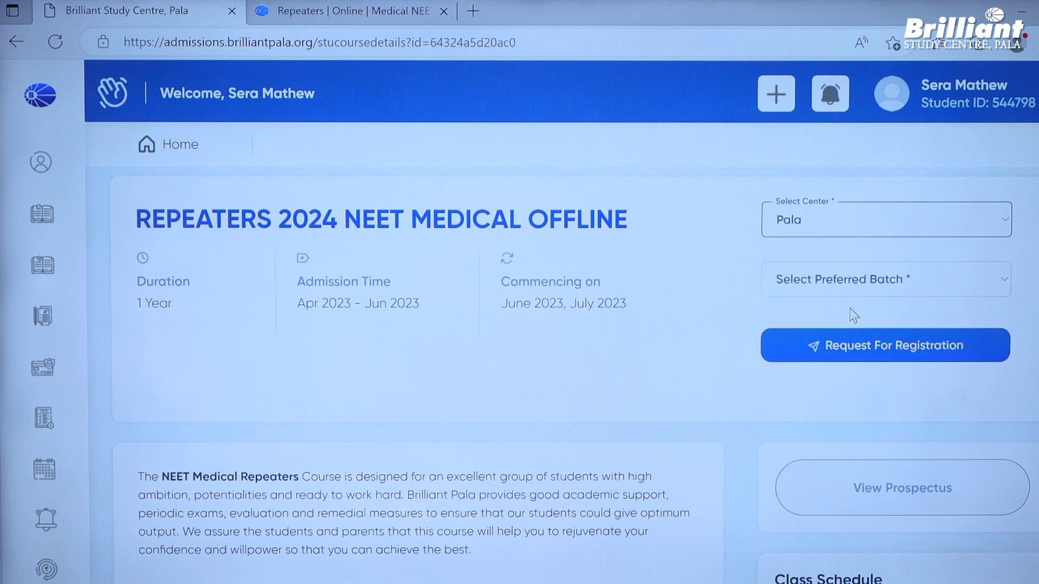
pyautogui.click(823, 214)
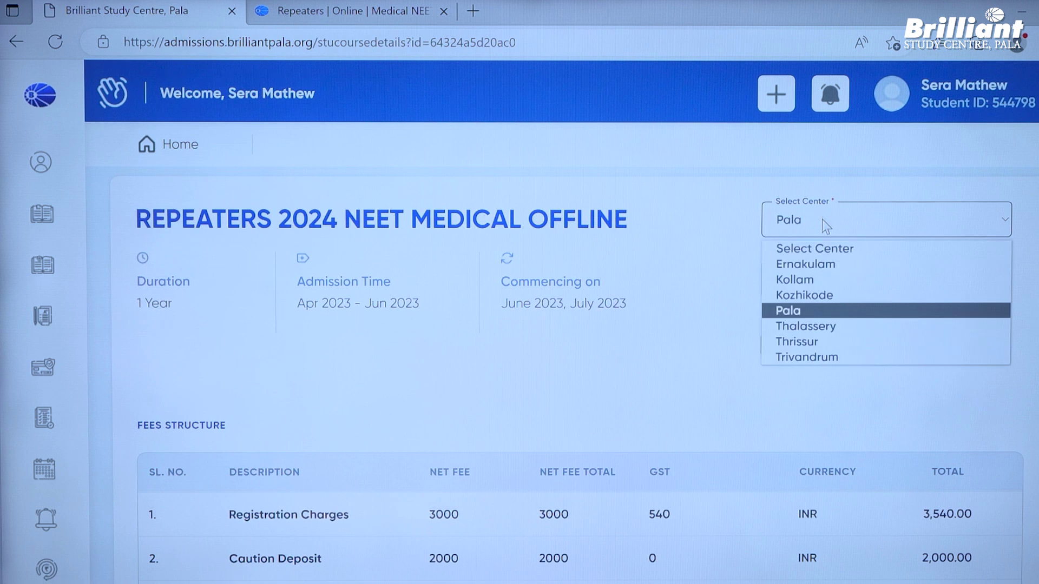
pyautogui.click(824, 311)
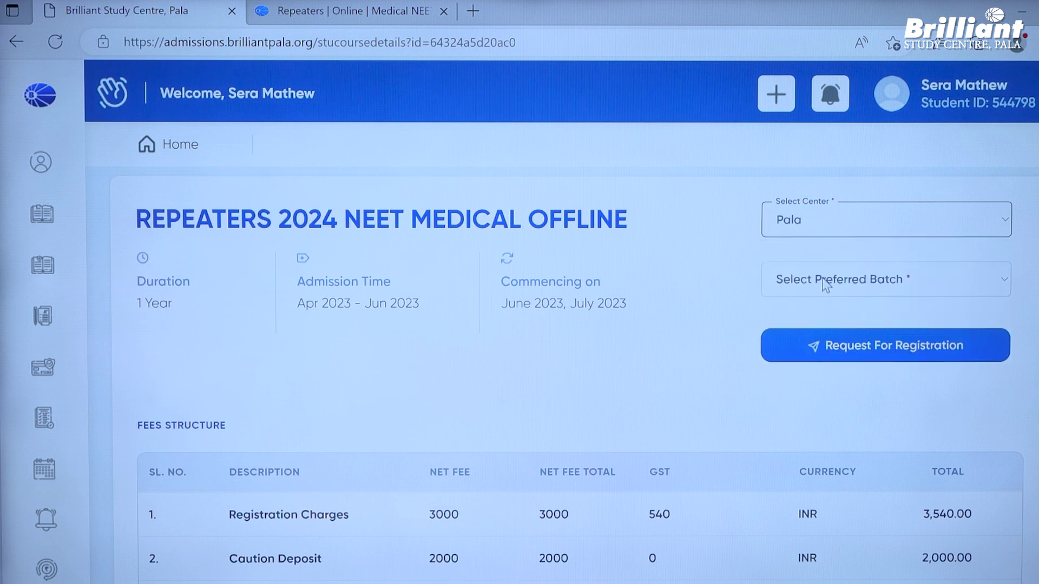
pyautogui.click(825, 286)
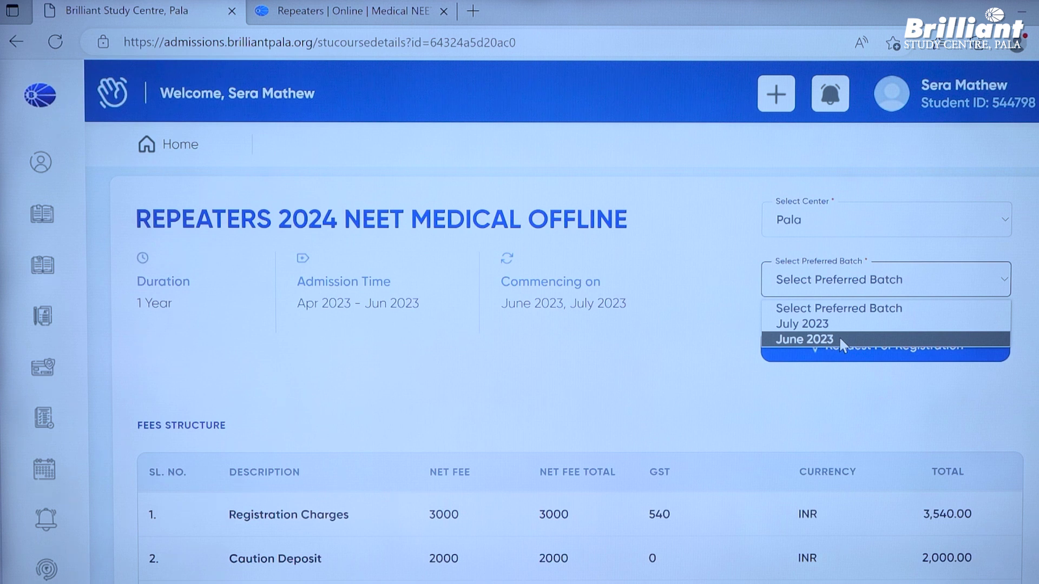
pyautogui.click(840, 340)
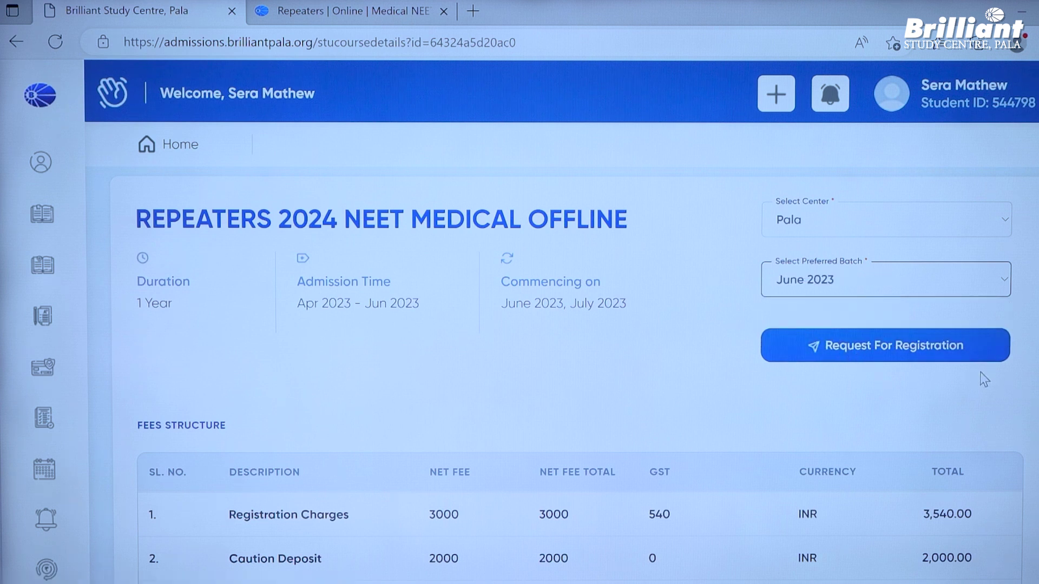
# - Review the 96,400.00 fee structure and request registration for the course
pyautogui.scroll(-1, 577, 369)
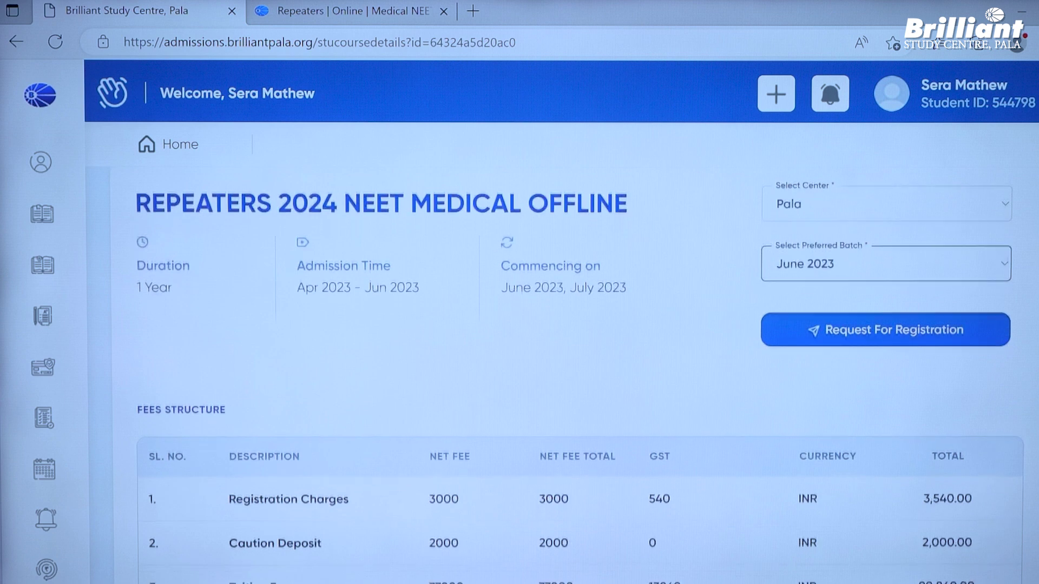
pyautogui.scroll(-4, 580, 376)
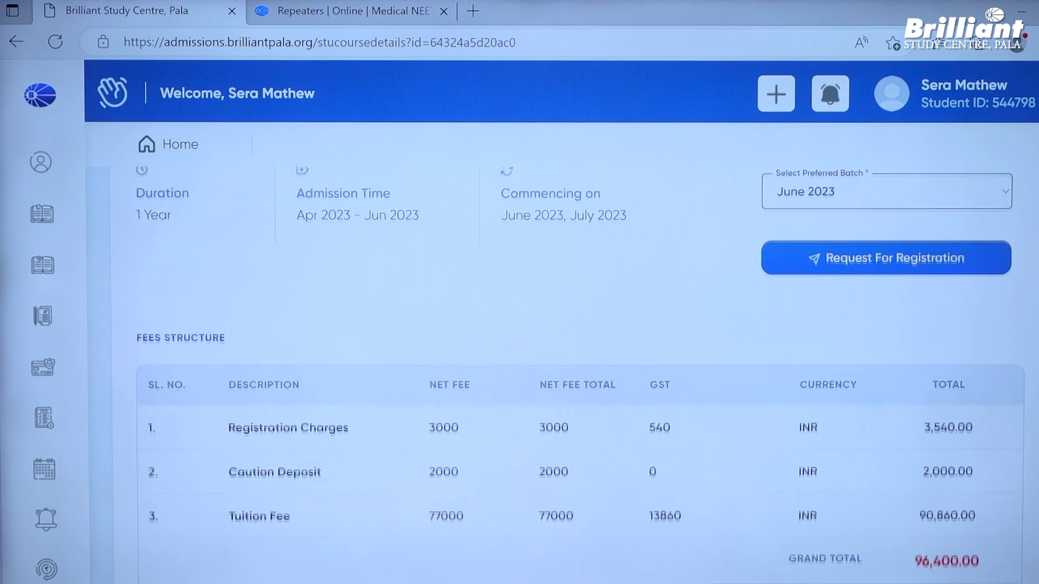
pyautogui.scroll(-4, 580, 375)
pyautogui.scroll(4, 581, 375)
pyautogui.scroll(9, 577, 370)
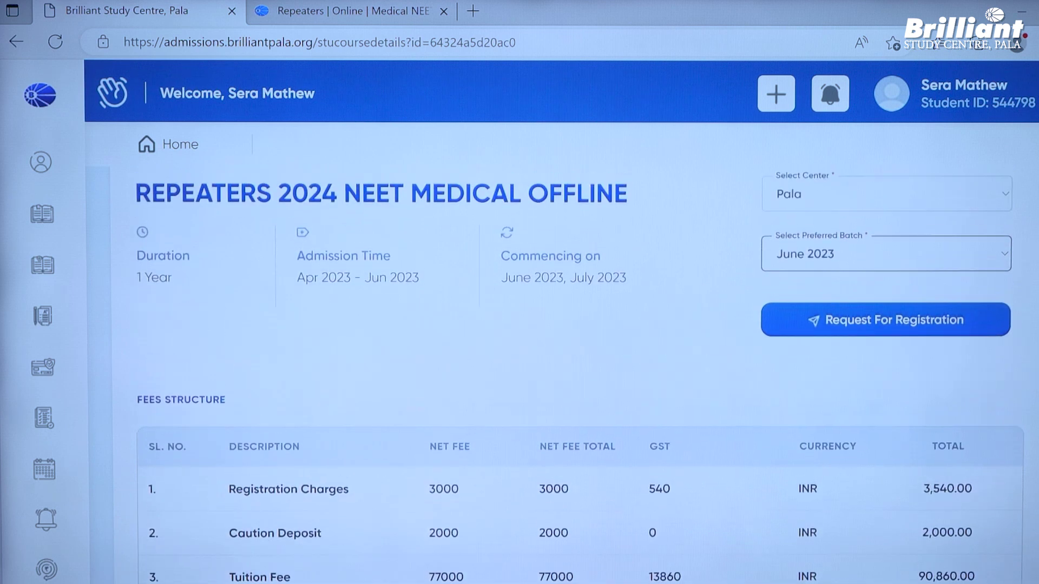
pyautogui.scroll(-3, 577, 371)
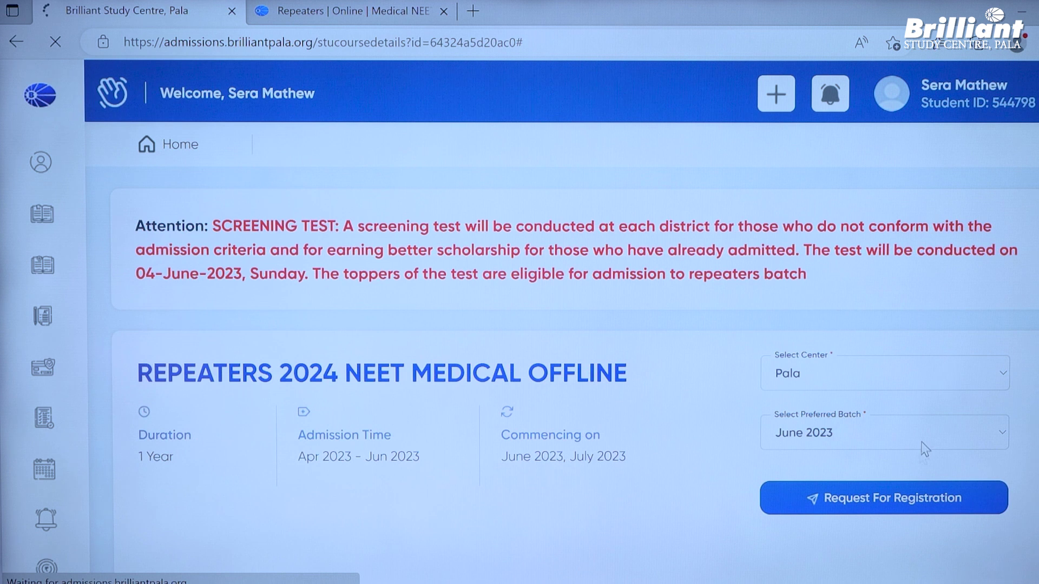
pyautogui.click(911, 493)
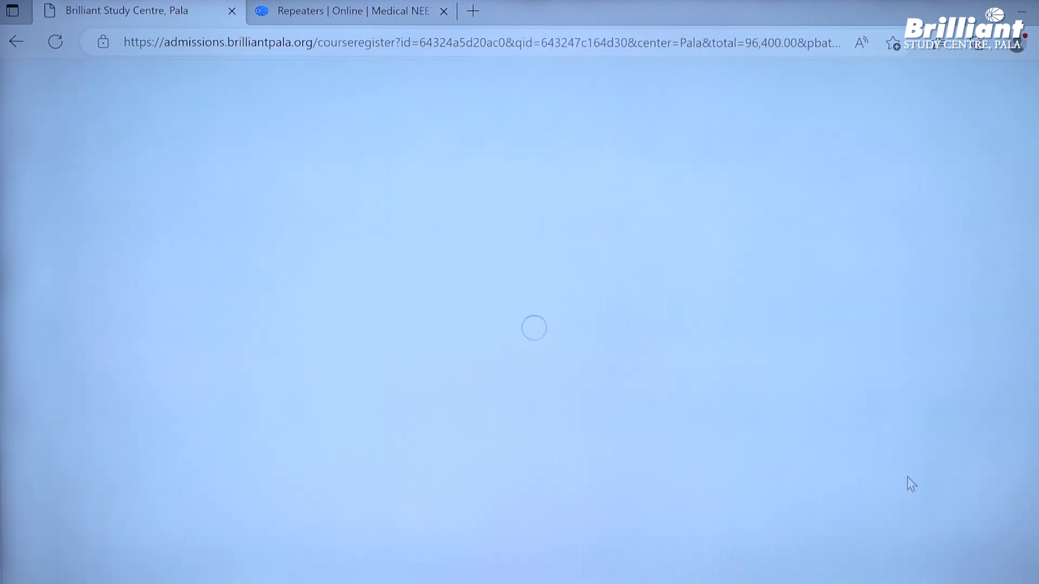
# - Choose CBSE as the primary education stream
pyautogui.click(487, 338)
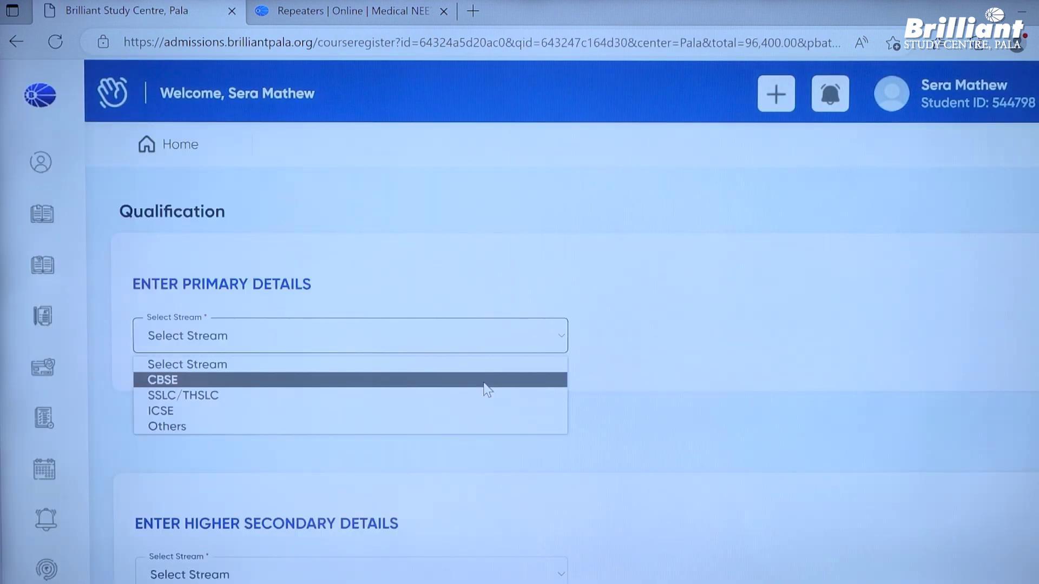
pyautogui.moveTo(225, 211); pyautogui.dragTo(122, 215)
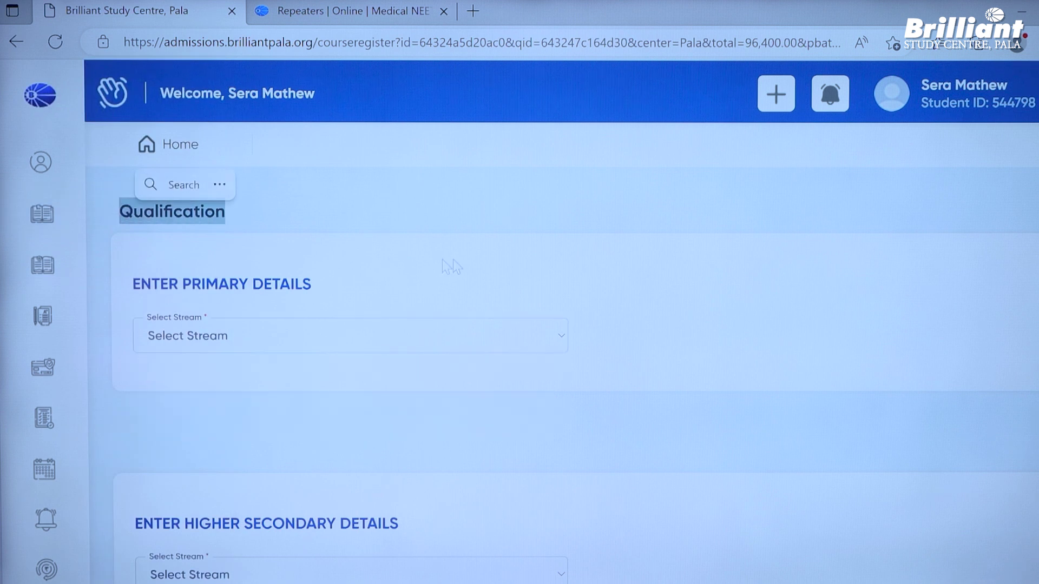
pyautogui.click(518, 213)
pyautogui.click(495, 336)
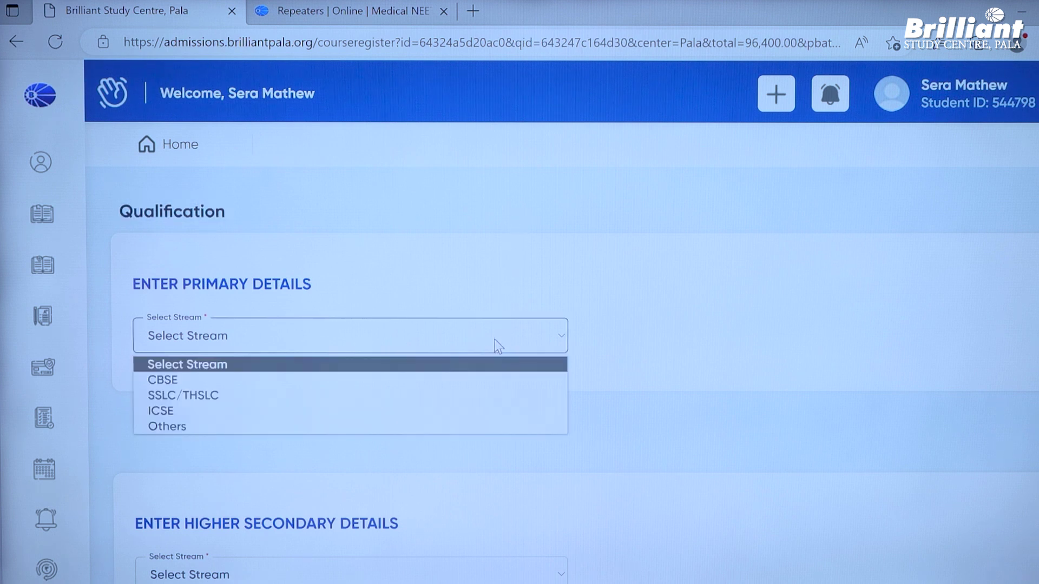
pyautogui.click(492, 381)
# - Set Class X passing year 2021, result Passed, and enter the roll number
pyautogui.scroll(-1, 674, 334)
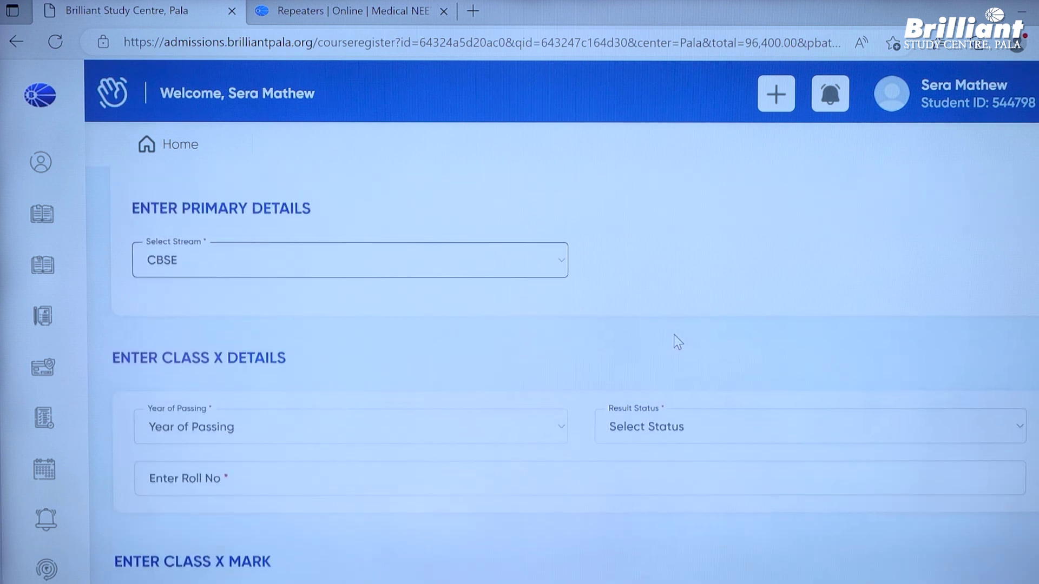
pyautogui.click(424, 418)
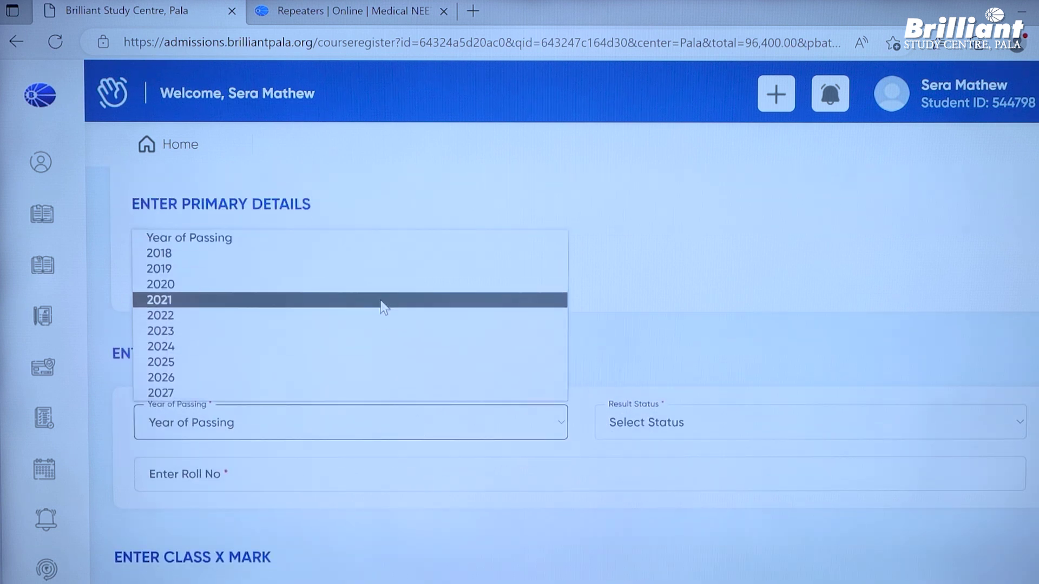
pyautogui.click(380, 300)
pyautogui.click(660, 422)
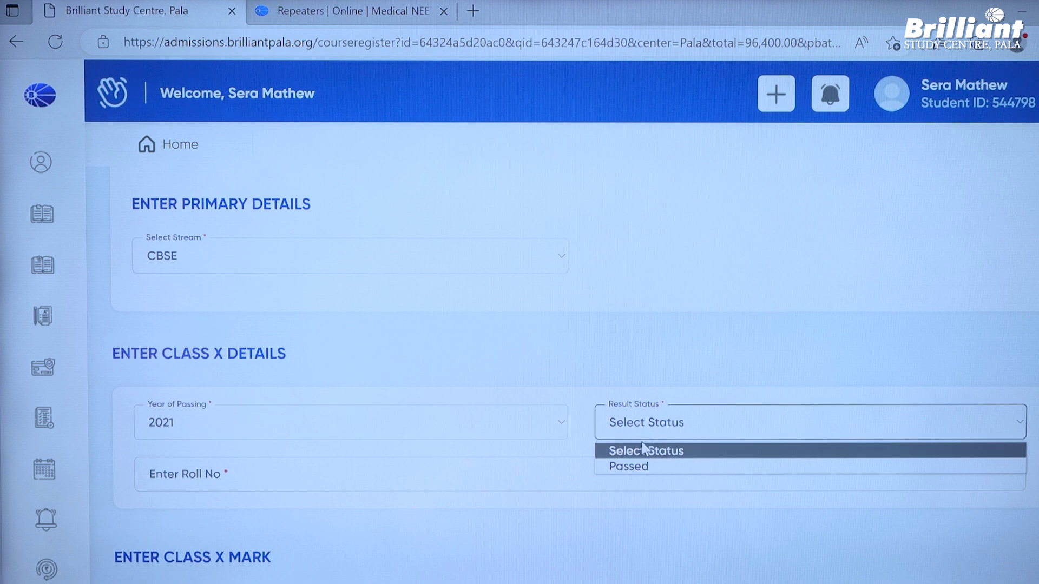
pyautogui.click(655, 463)
pyautogui.click(617, 468)
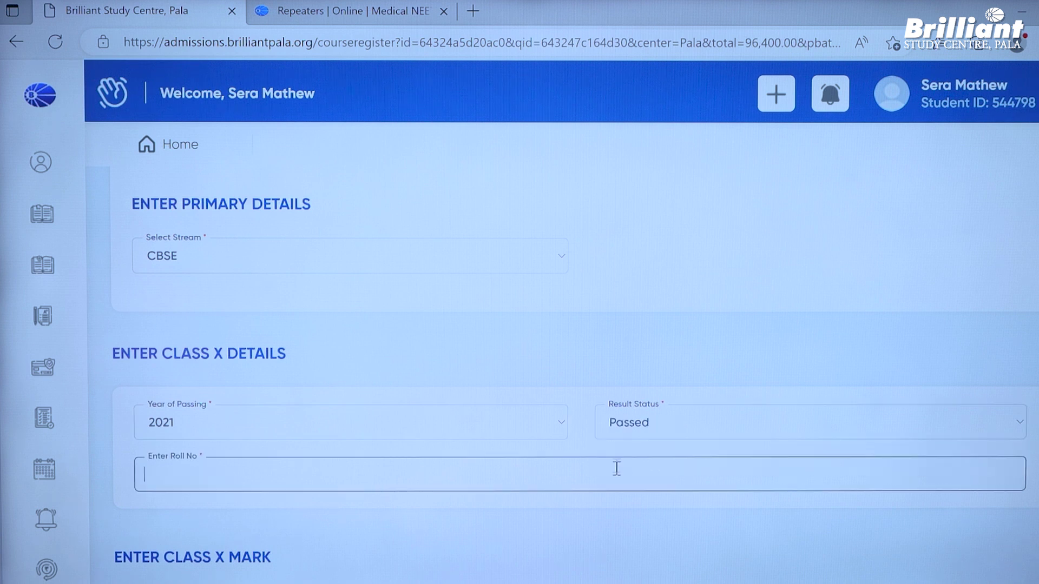
pyautogui.write('5645646')
# - Enter 95 for Science and 95 for Mathematics, then scroll to higher secondary
pyautogui.scroll(-3, 617, 460)
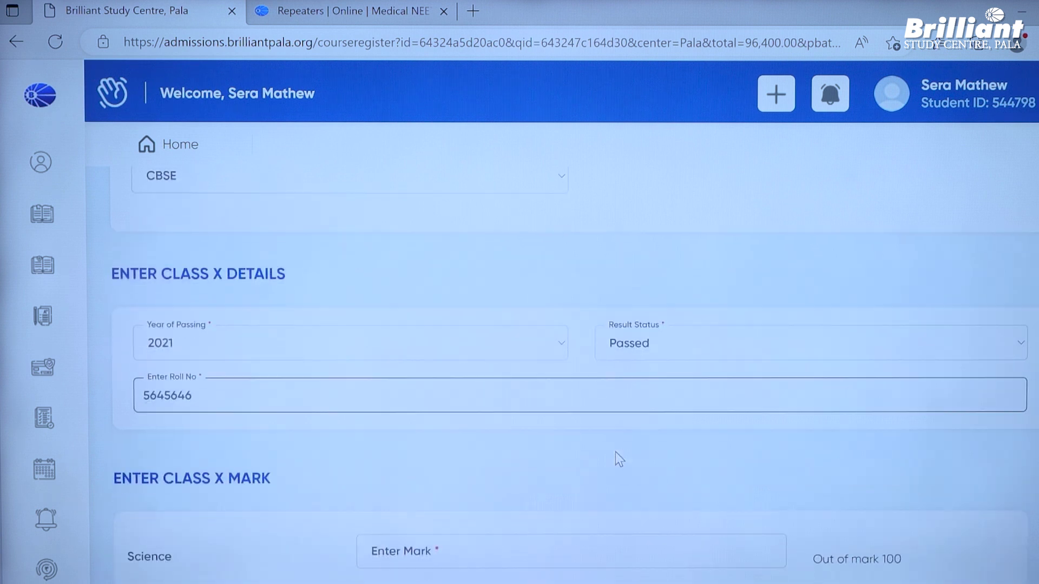
pyautogui.scroll(-2, 615, 452)
pyautogui.click(567, 397)
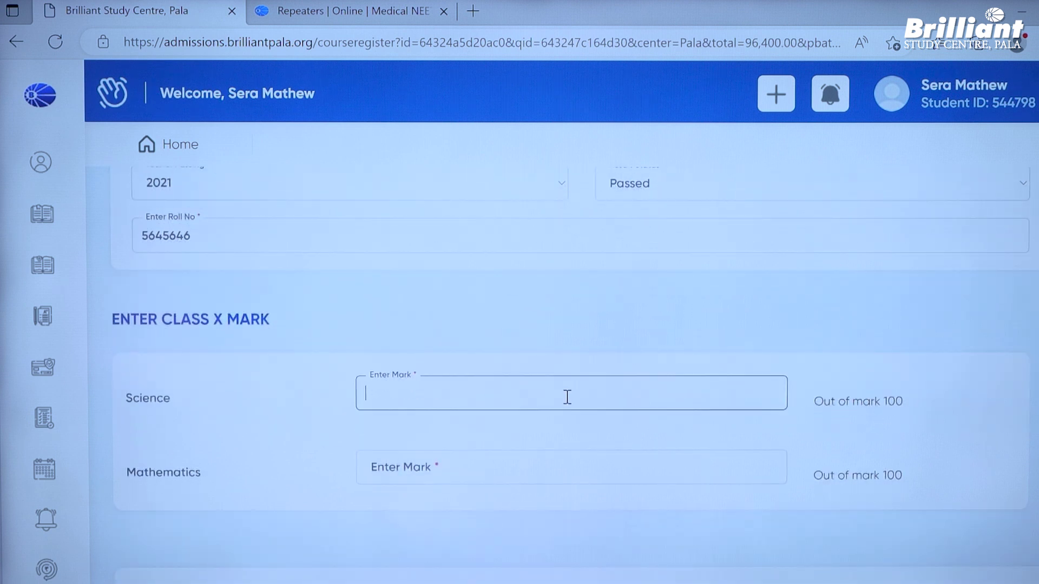
pyautogui.write('95')
pyautogui.press('Tab')
pyautogui.write('95')
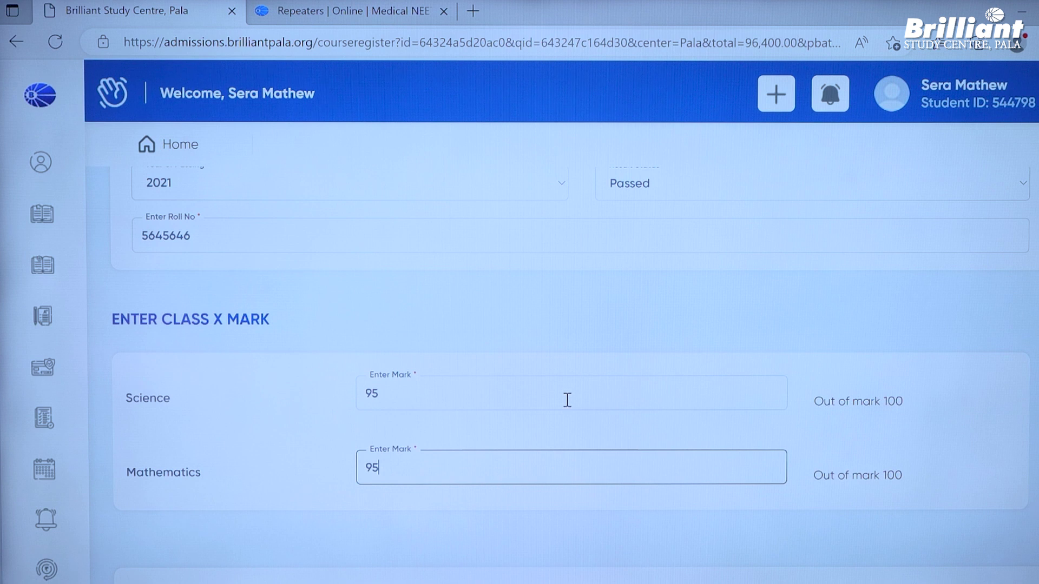
pyautogui.scroll(-2, 567, 400)
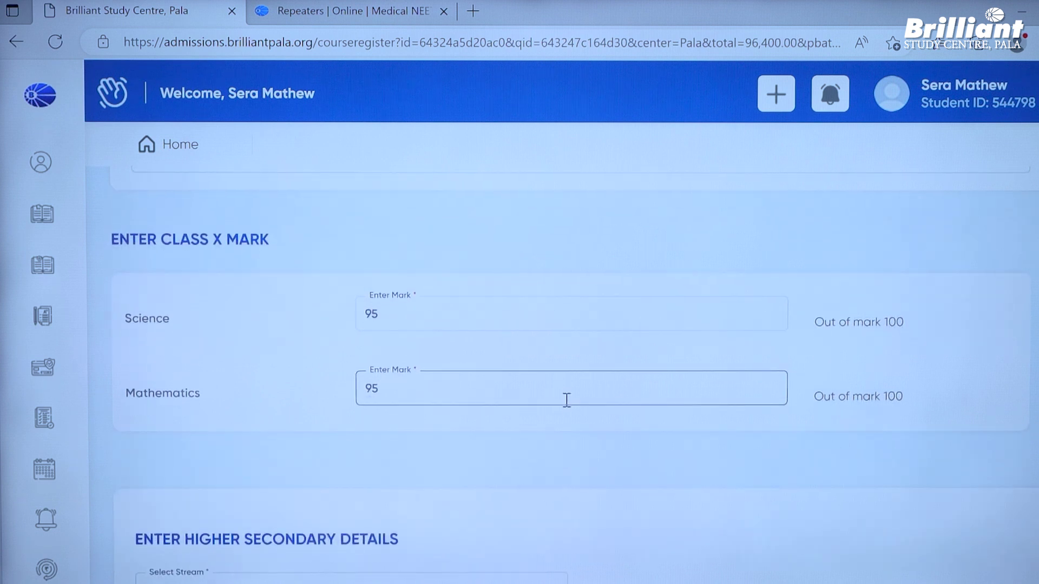
pyautogui.scroll(2, 566, 401)
pyautogui.scroll(-4, 575, 368)
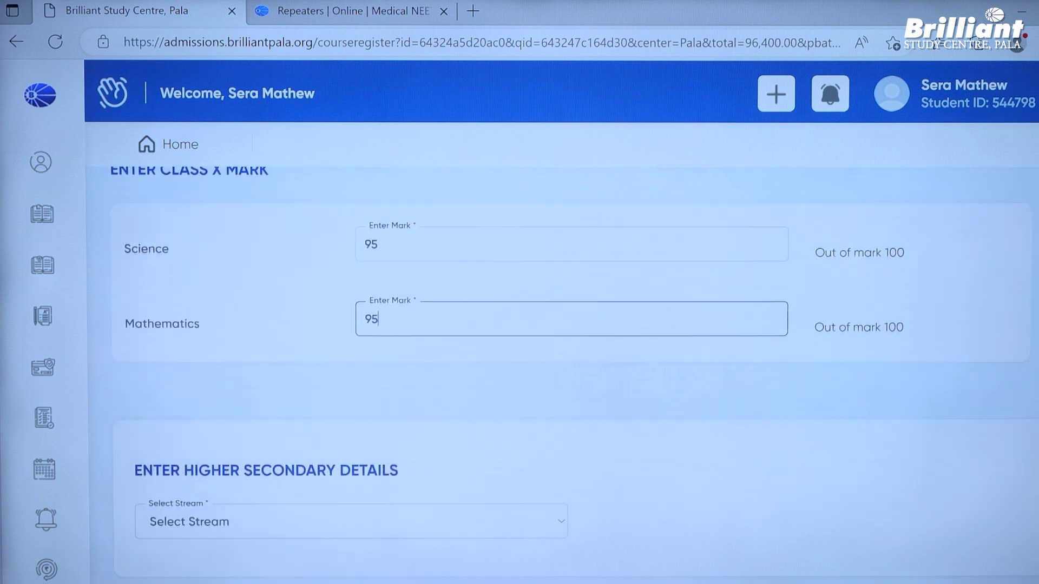
pyautogui.scroll(-1, 562, 368)
pyautogui.scroll(-6, 573, 368)
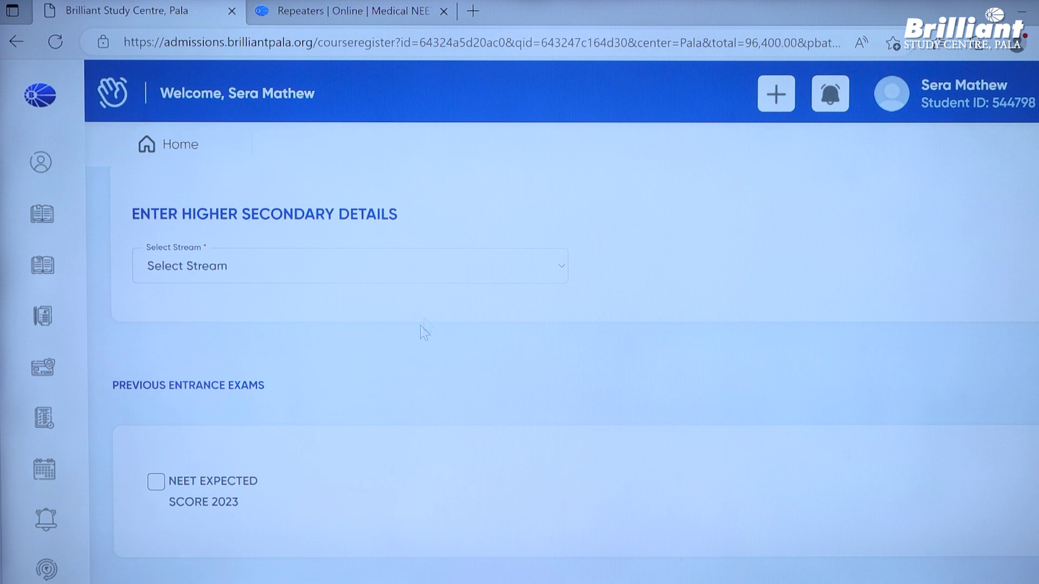
# - Set the Class XII stream to CBSE, passing year 2023, and result Passed
pyautogui.click(421, 276)
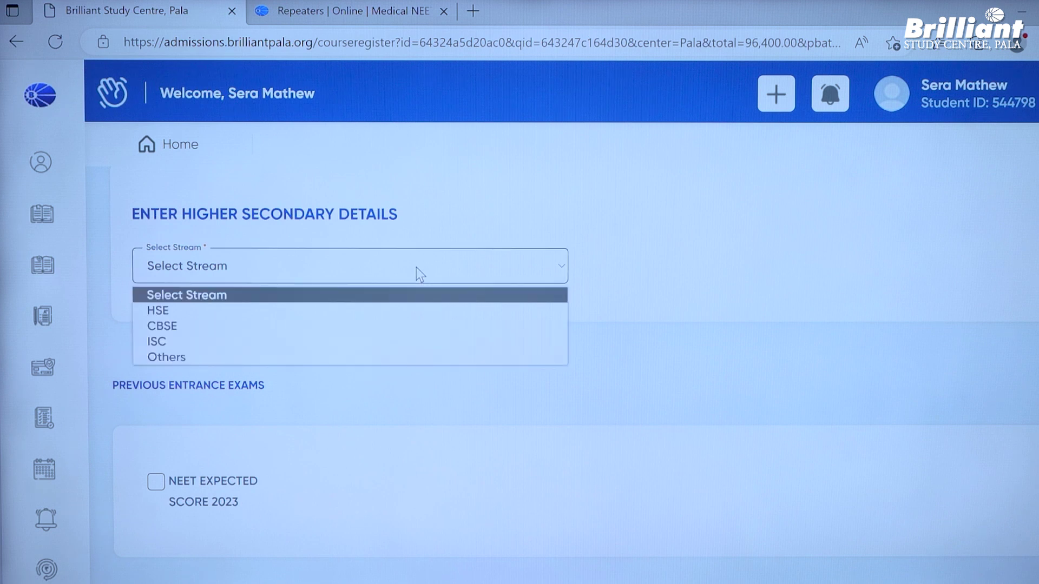
pyautogui.click(413, 327)
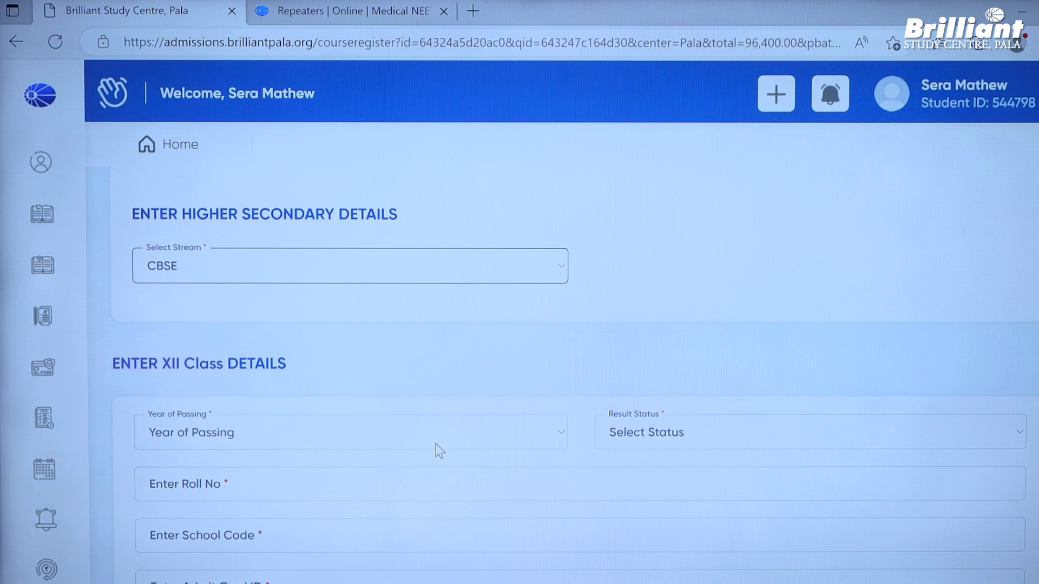
pyautogui.click(474, 430)
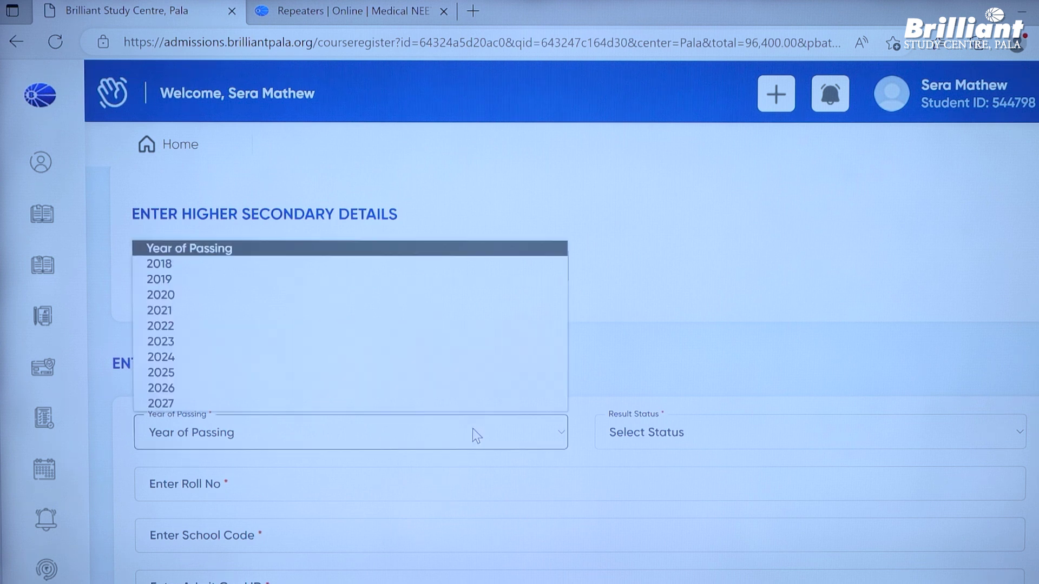
pyautogui.click(425, 344)
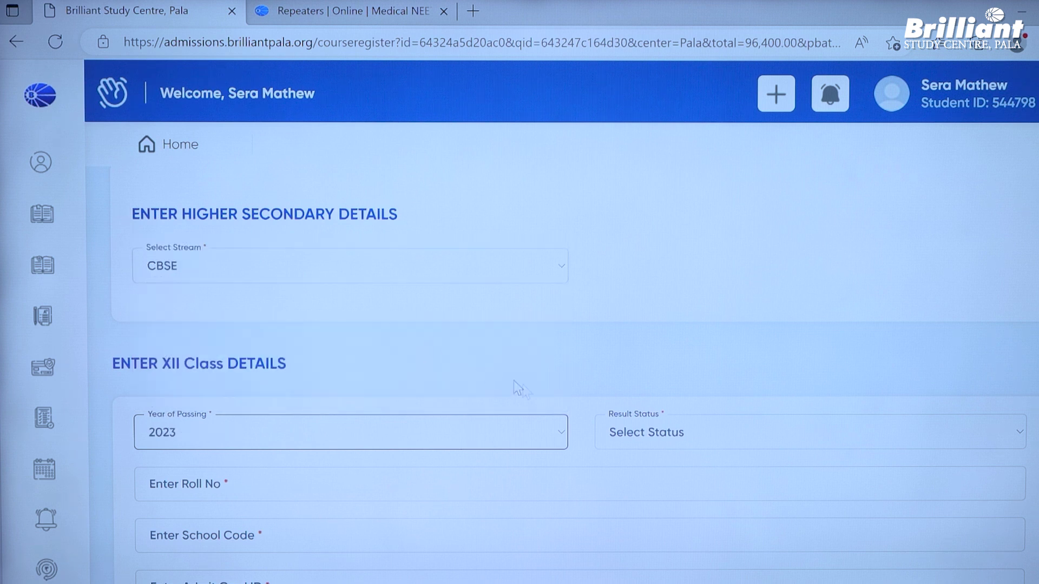
pyautogui.click(652, 431)
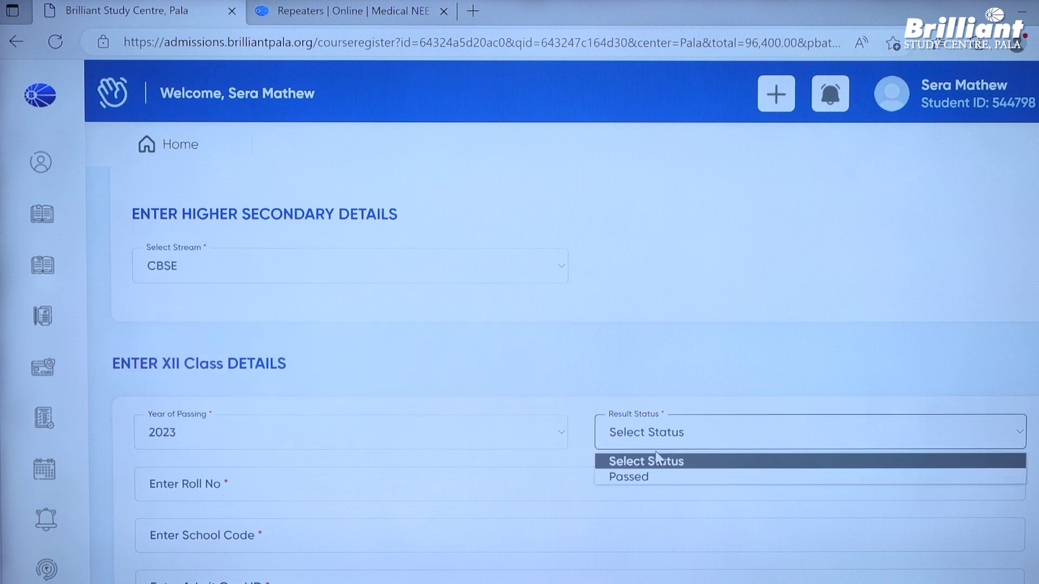
pyautogui.click(660, 479)
# - Fill in the Class XII roll number, school code and admit card ID
pyautogui.click(572, 479)
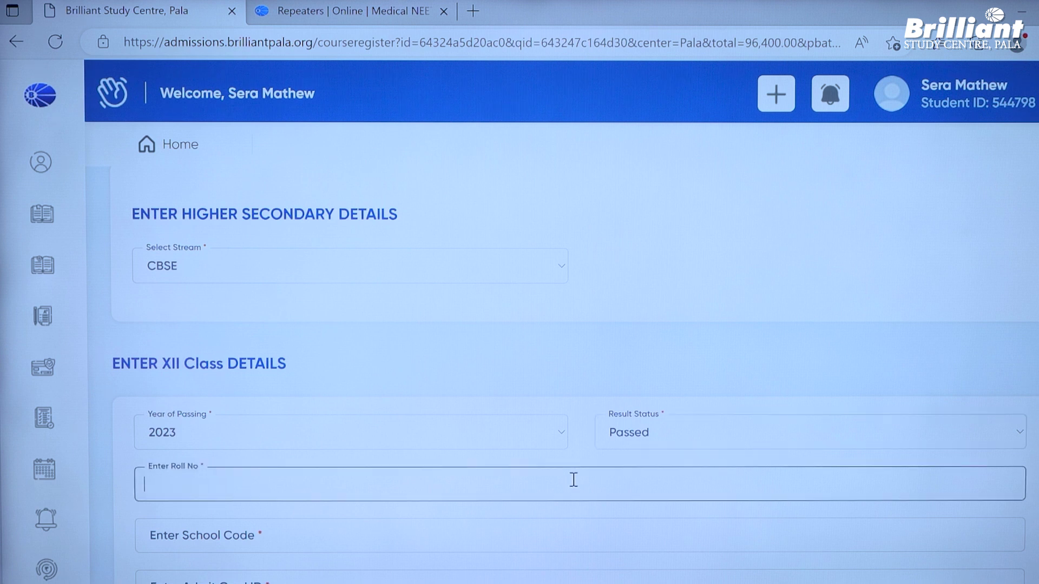
pyautogui.write('4545')
pyautogui.press('Tab')
pyautogui.write('454564')
pyautogui.press('Tab')
pyautogui.write('4545664')
# - Enter Class XII marks: Physics 95, Chemistry 93, Biology 96
pyautogui.scroll(-3, 788, 429)
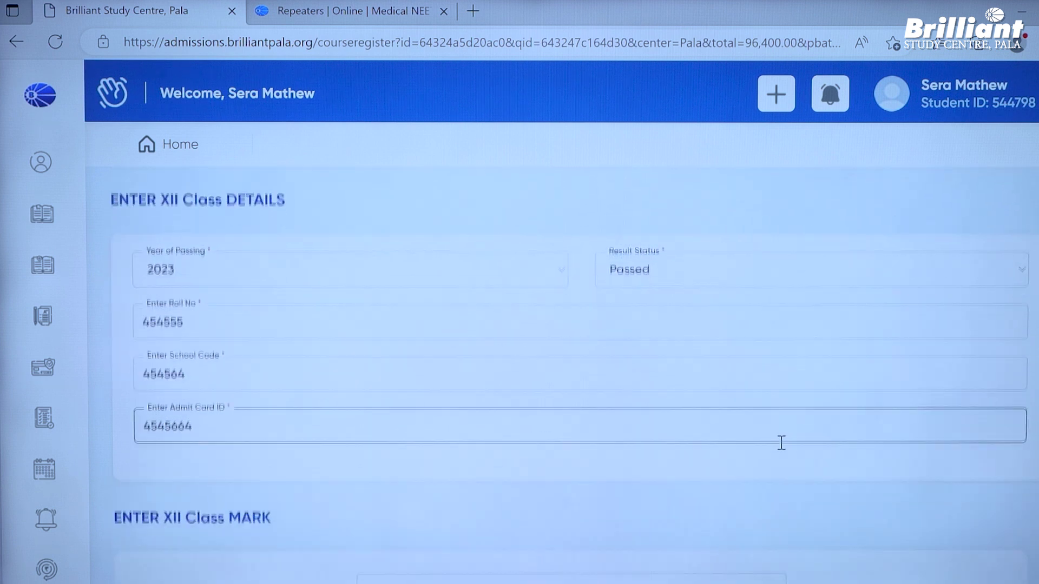
pyautogui.scroll(-2, 782, 442)
pyautogui.scroll(2, 781, 444)
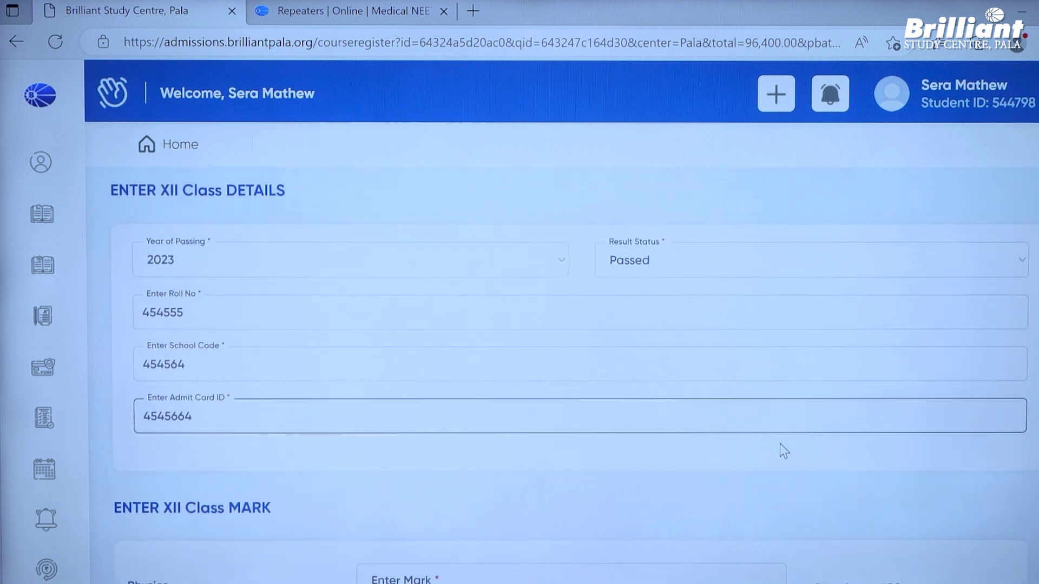
pyautogui.scroll(4, 780, 444)
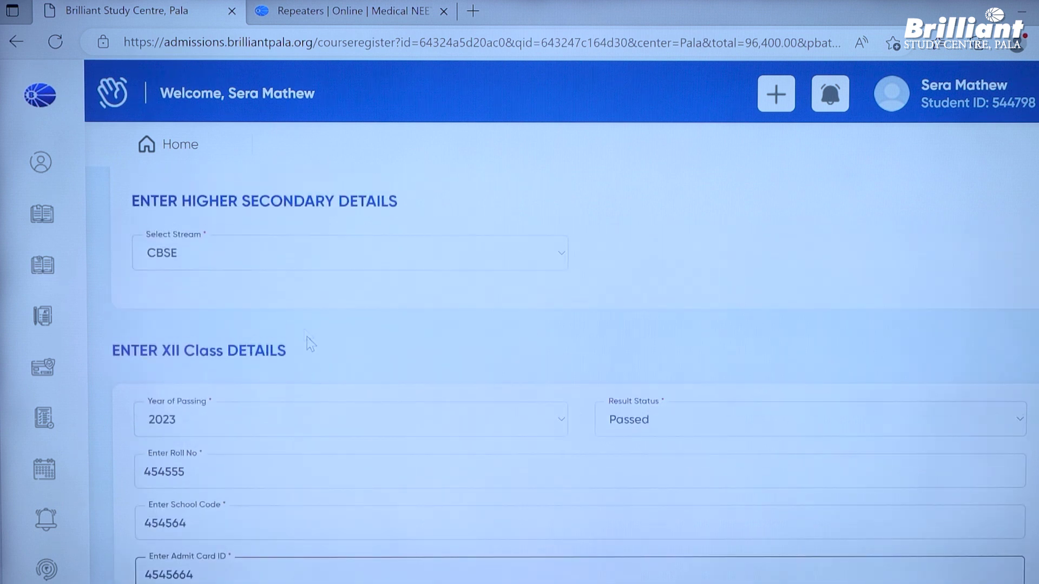
pyautogui.scroll(-10, 287, 259)
pyautogui.click(461, 268)
pyautogui.write('95')
pyautogui.press('Tab')
pyautogui.write('93')
pyautogui.press('Tab')
pyautogui.write('96')
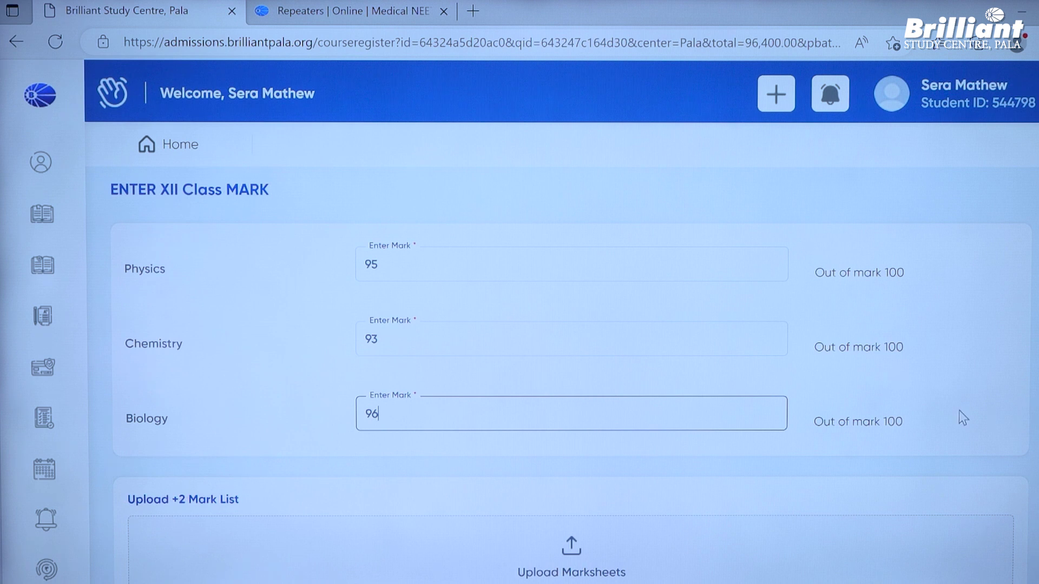
# - Start choosing a file for the +2 mark list upload
pyautogui.scroll(-2, 959, 410)
pyautogui.scroll(2, 956, 411)
pyautogui.scroll(-4, 956, 412)
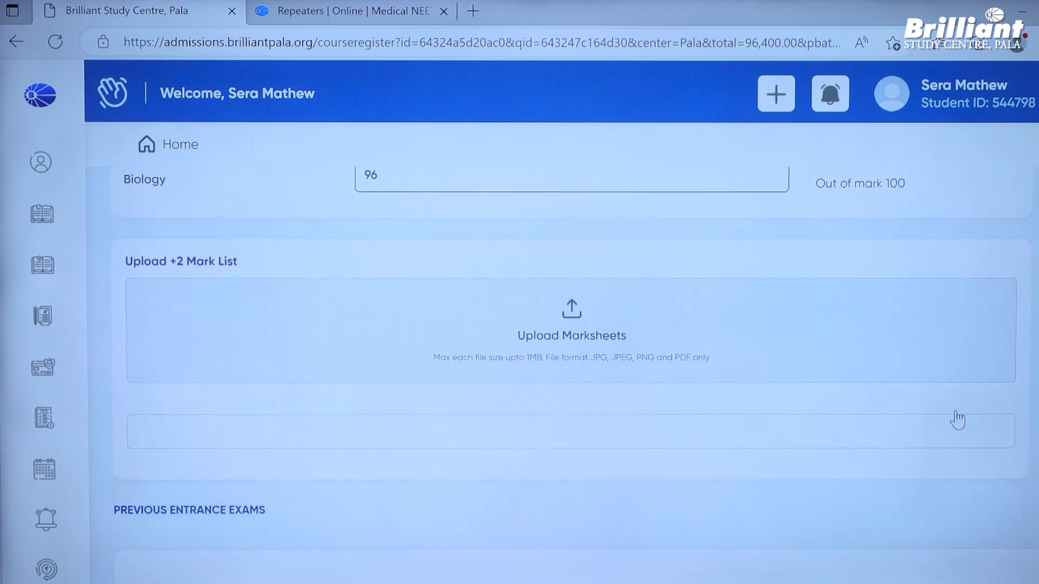
pyautogui.click(571, 360)
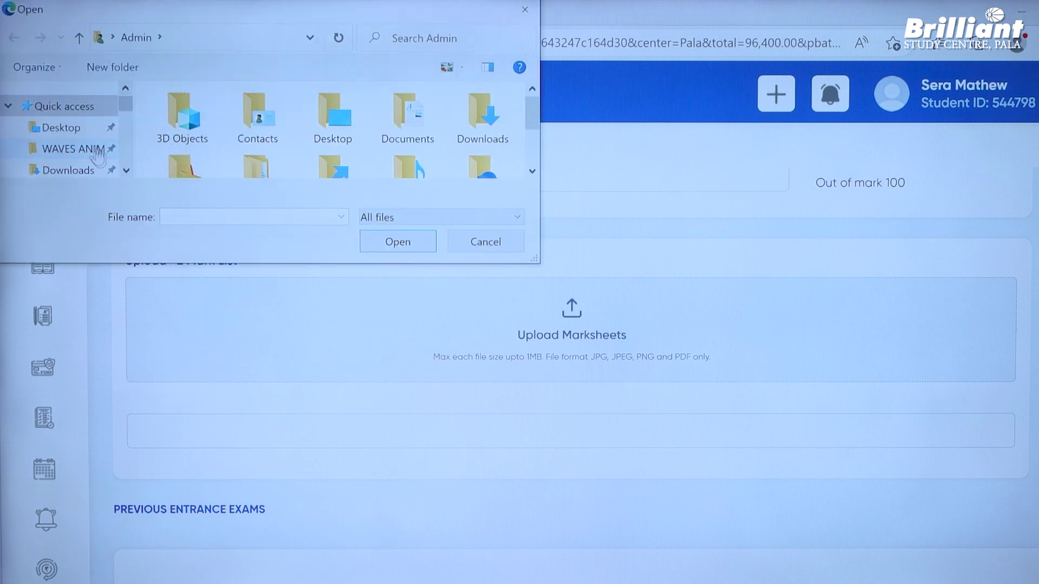
# - Attach the certificate PDF from the Desktop as the +2 mark list
pyautogui.click(81, 129)
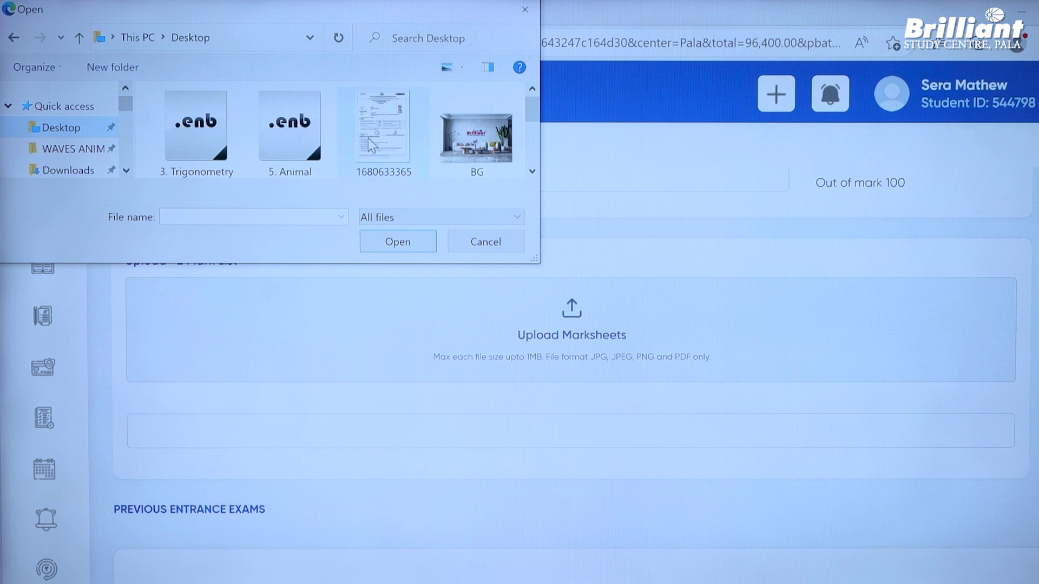
pyautogui.click(368, 138)
pyautogui.scroll(-3, 417, 155)
pyautogui.click(184, 148)
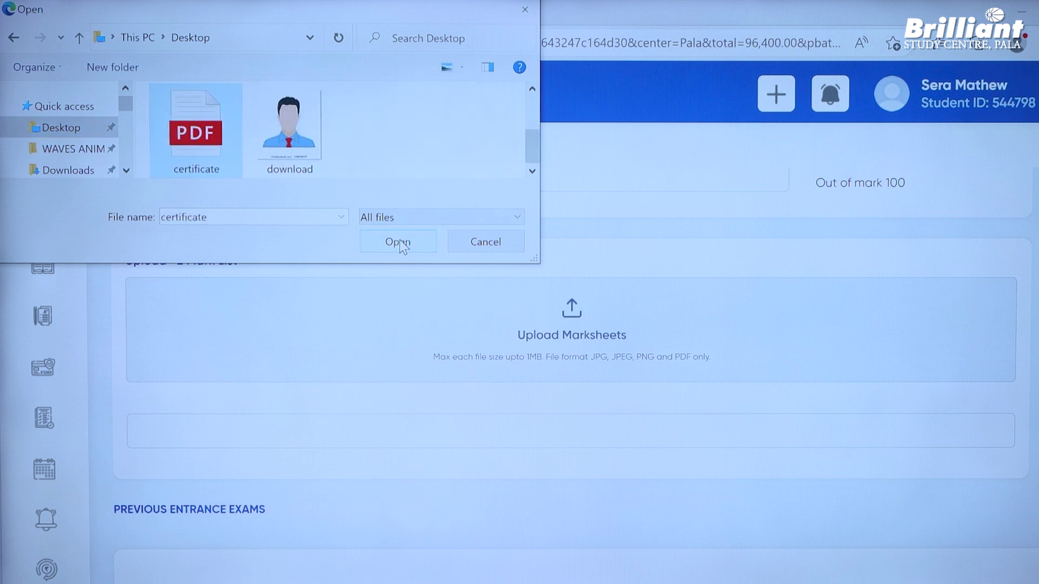
pyautogui.click(399, 243)
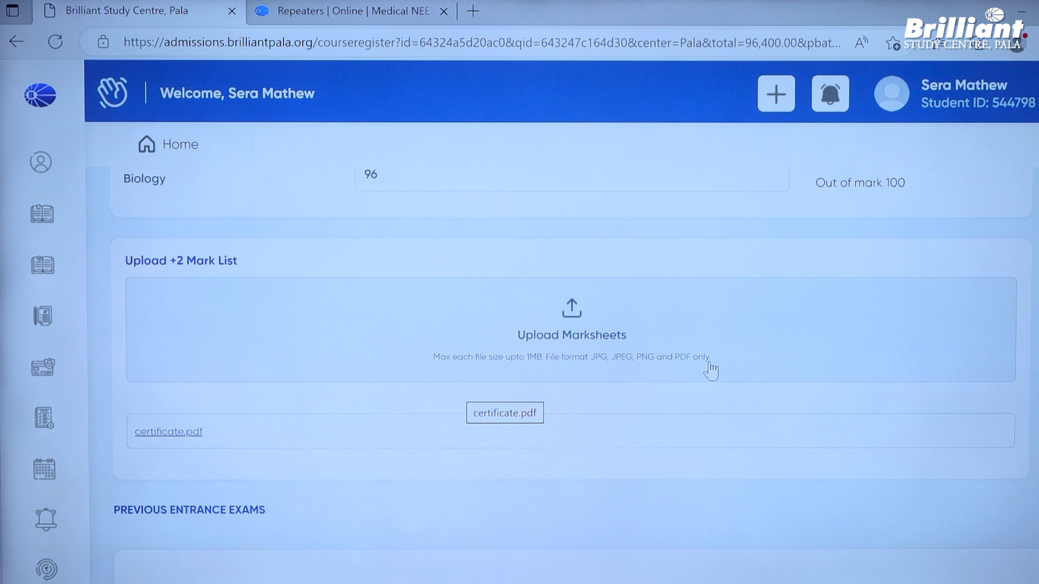
# - Review the form entries and tick NEET Expected Score 2023 under Previous Entrance Exams
pyautogui.scroll(-1, 711, 369)
pyautogui.scroll(-1, 710, 362)
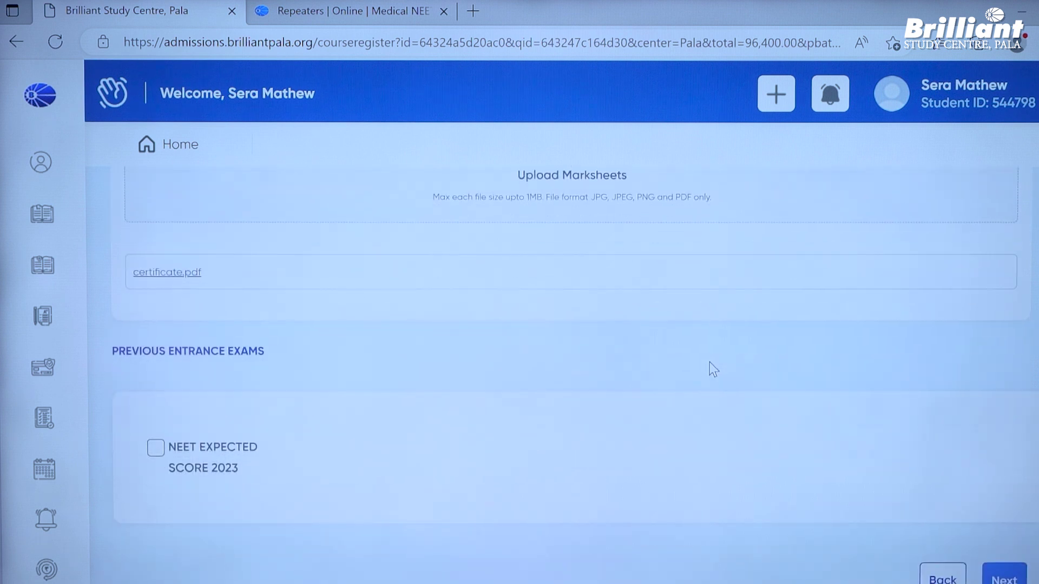
pyautogui.scroll(3, 710, 363)
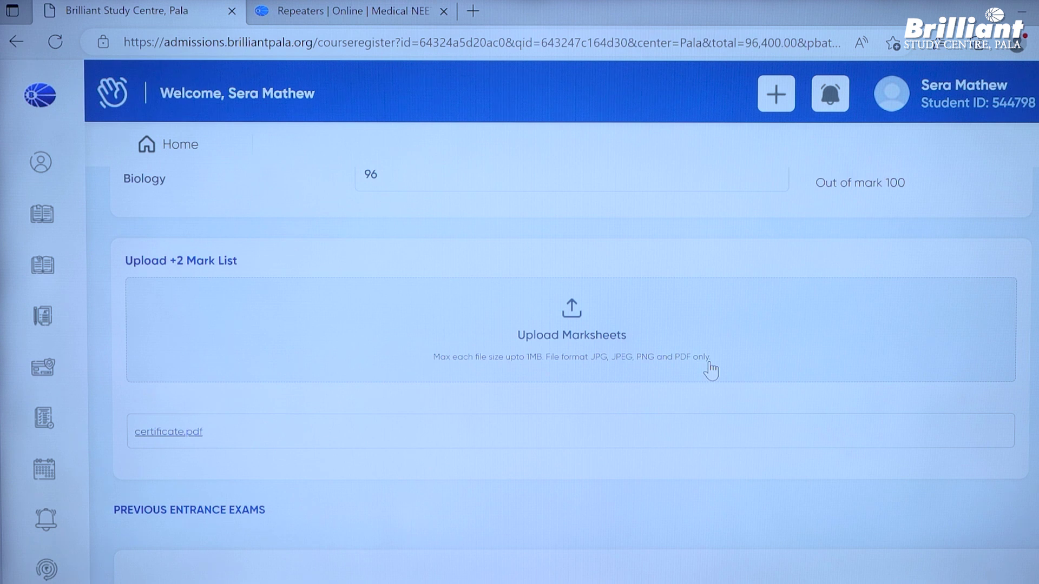
pyautogui.scroll(-4, 711, 370)
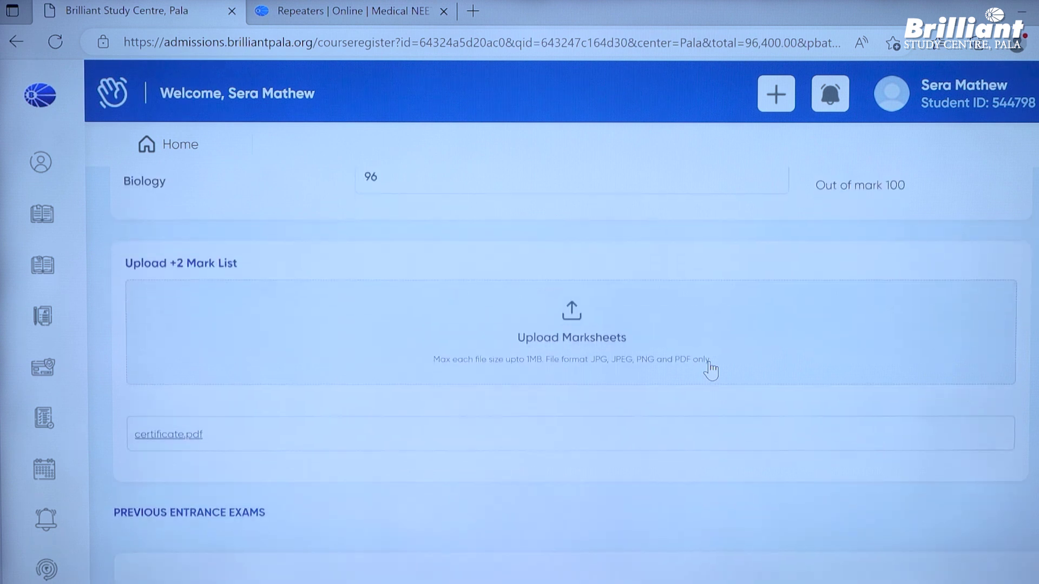
pyautogui.scroll(3, 712, 370)
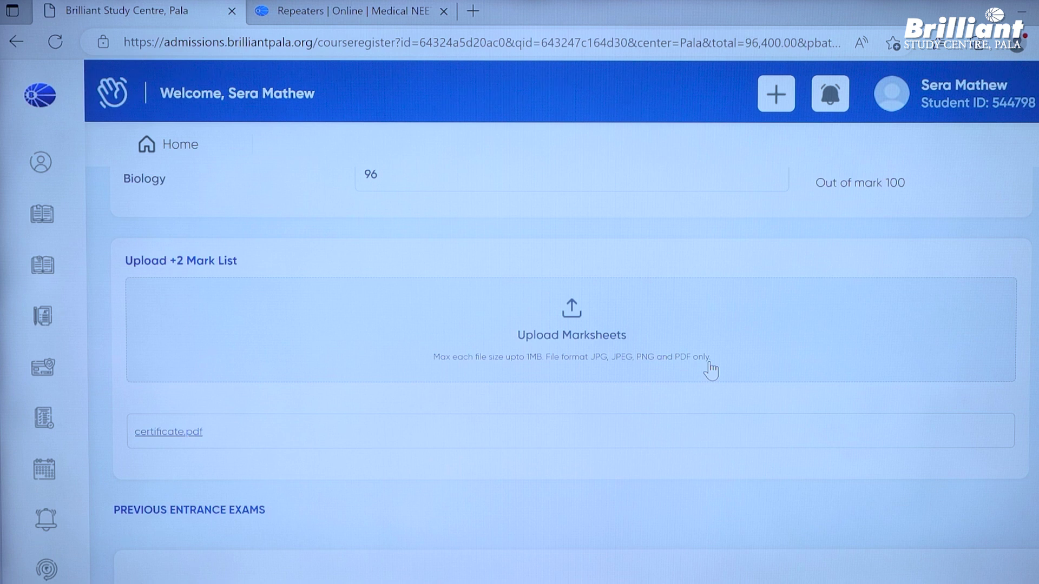
pyautogui.scroll(3, 711, 370)
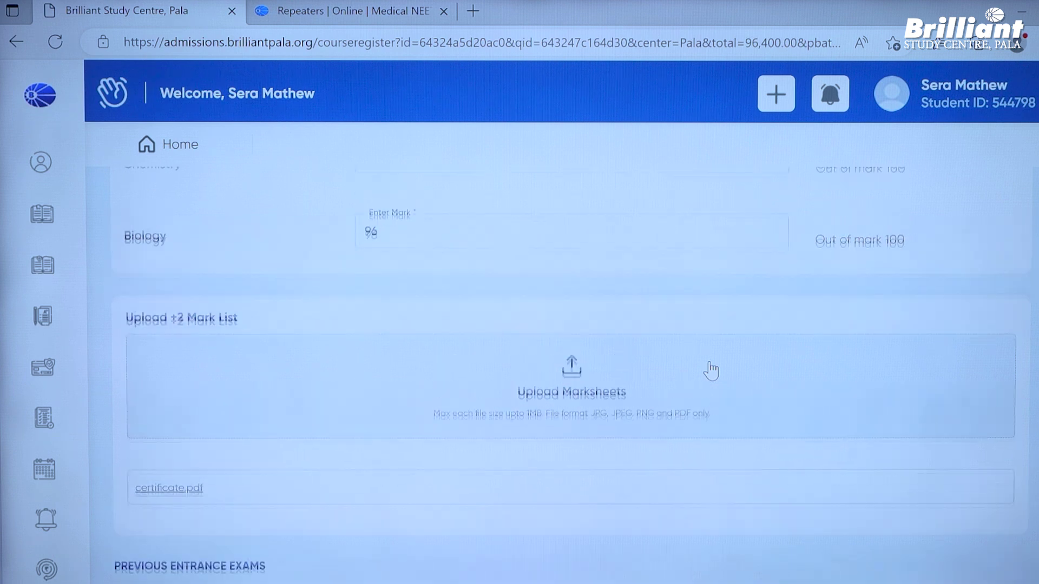
pyautogui.scroll(4, 709, 362)
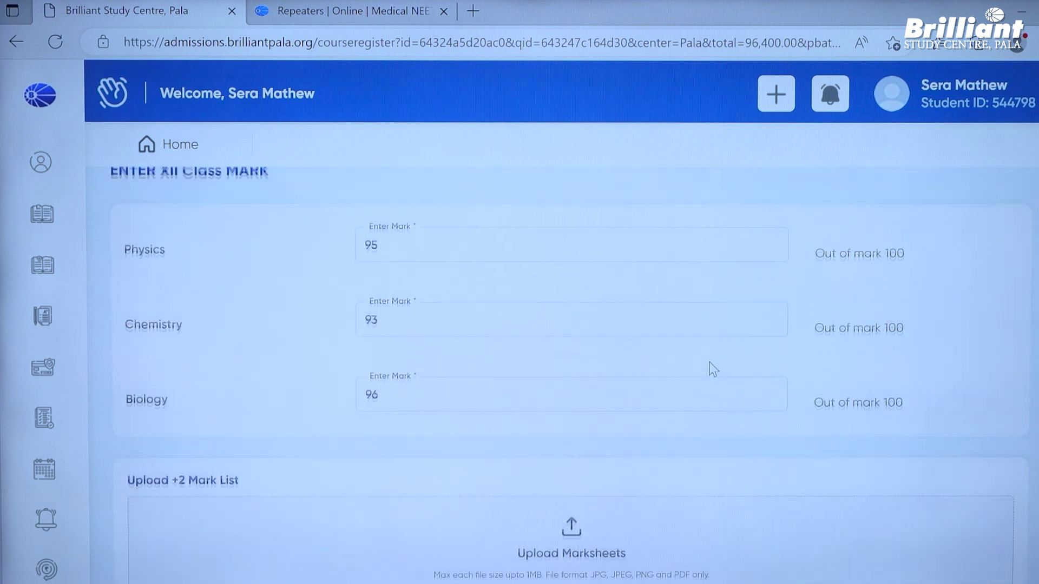
pyautogui.scroll(2, 709, 362)
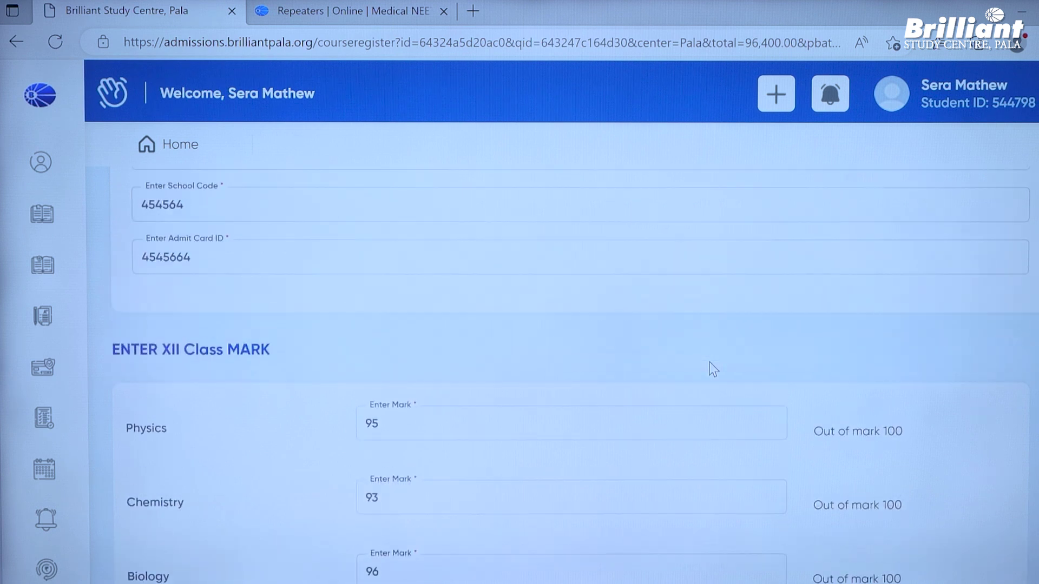
pyautogui.scroll(-10, 709, 362)
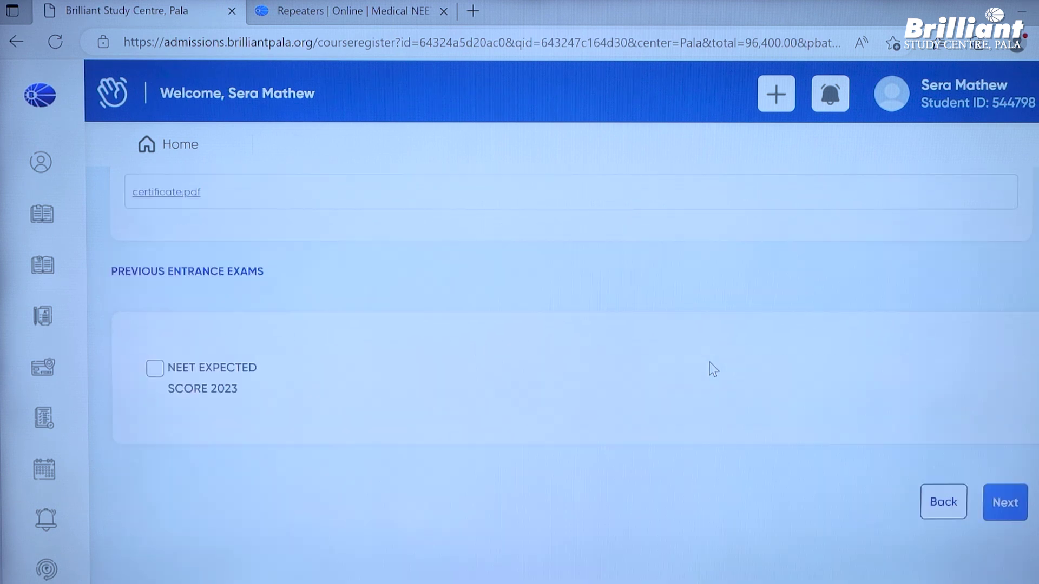
pyautogui.scroll(-1, 709, 364)
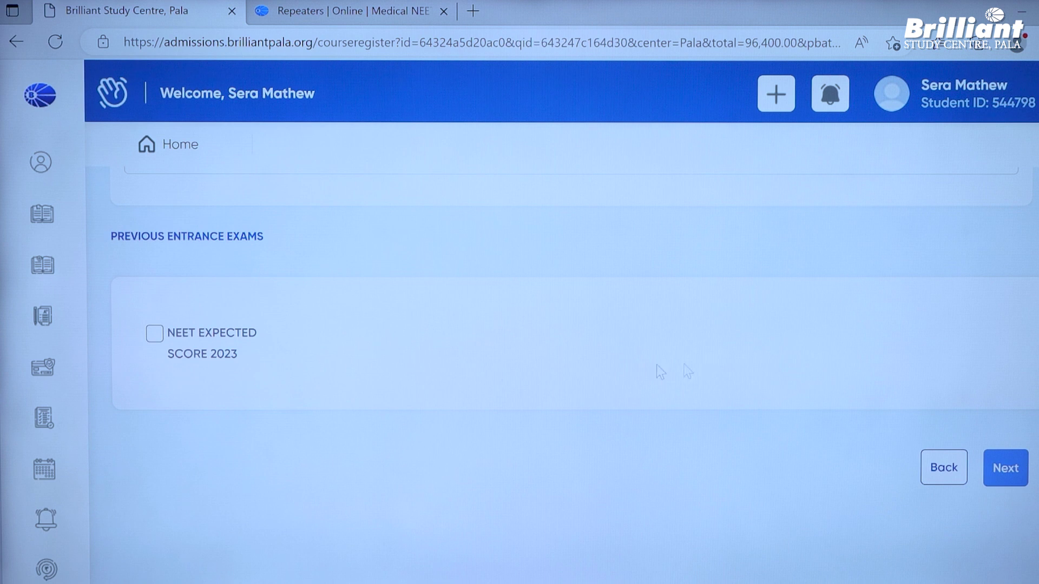
pyautogui.click(155, 334)
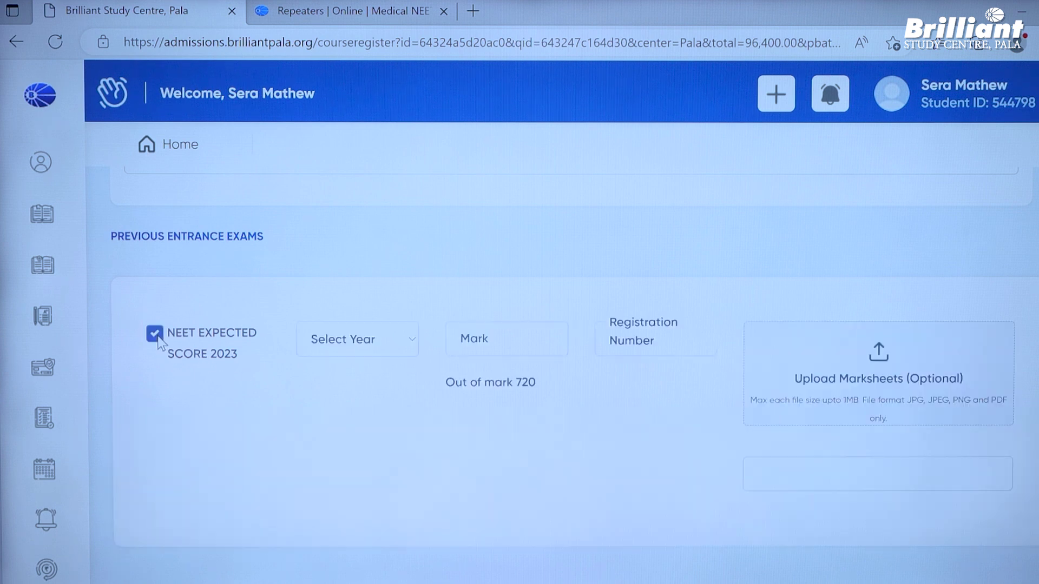
pyautogui.click(366, 332)
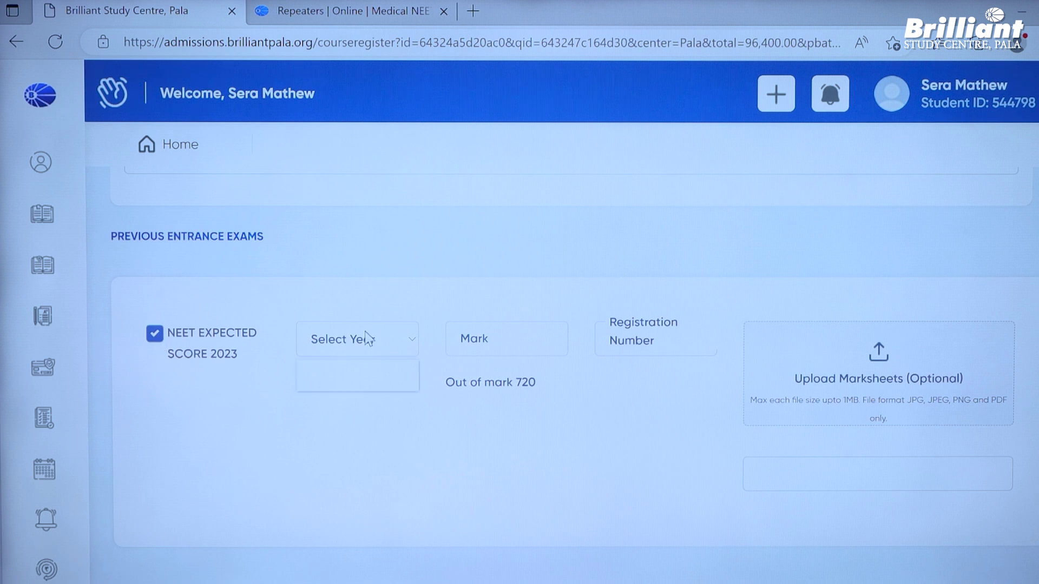
pyautogui.click(379, 291)
pyautogui.click(155, 333)
pyautogui.scroll(1, 461, 337)
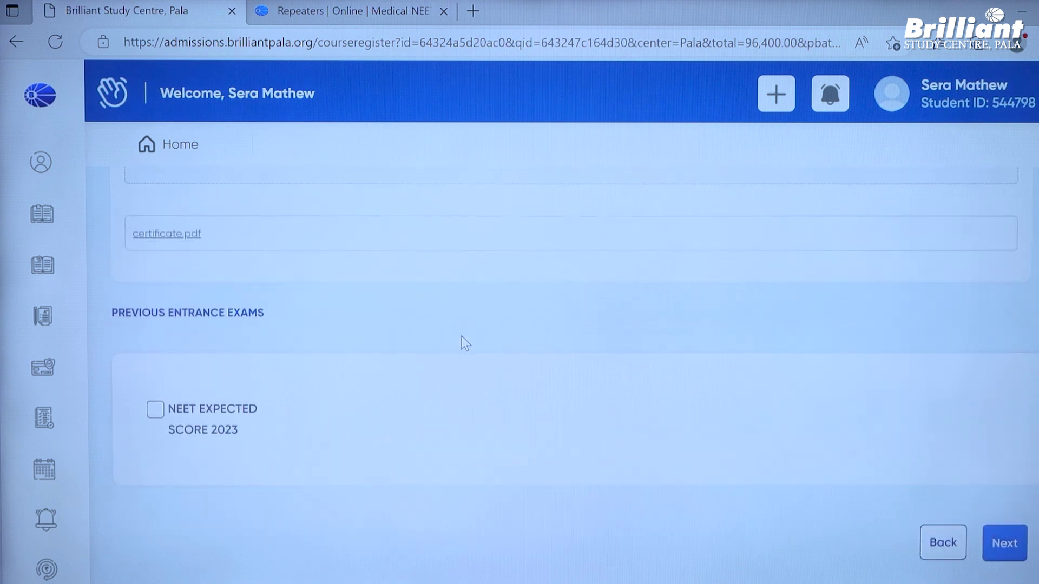
pyautogui.scroll(1, 461, 336)
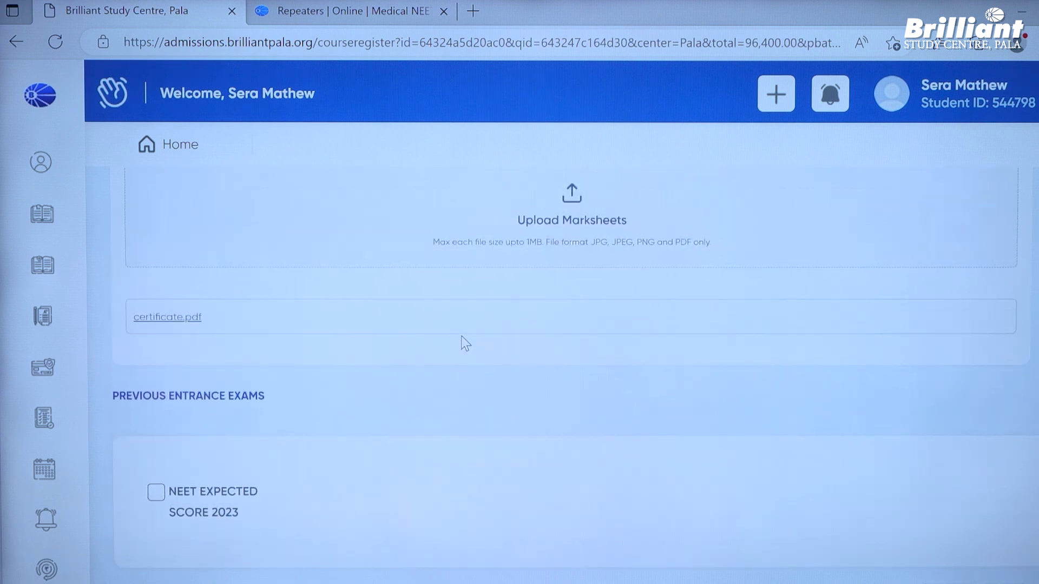
pyautogui.scroll(-1, 461, 336)
pyautogui.click(155, 414)
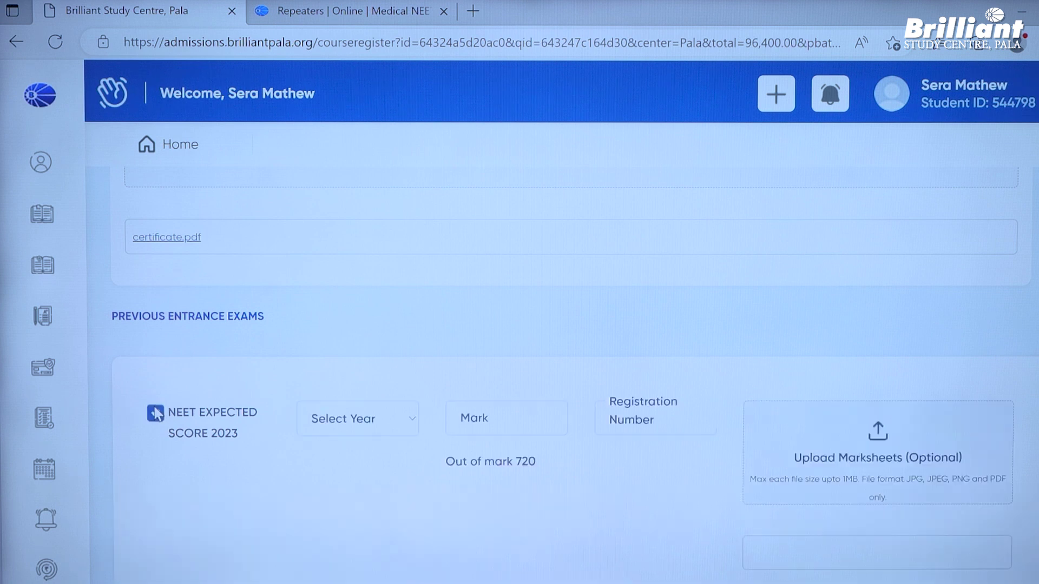
pyautogui.scroll(-1, 213, 365)
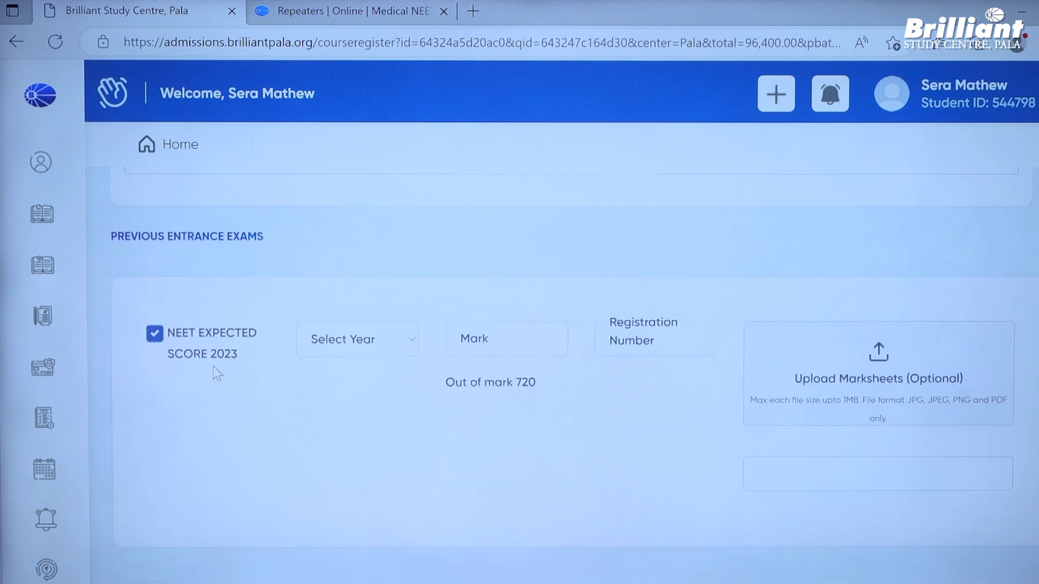
pyautogui.click(372, 341)
pyautogui.click(367, 379)
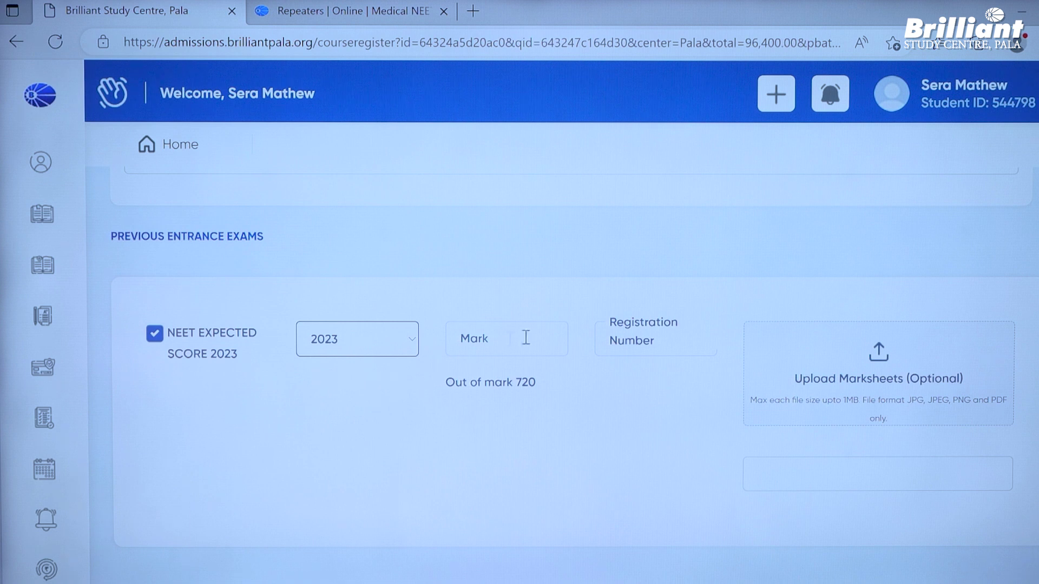
pyautogui.click(506, 342)
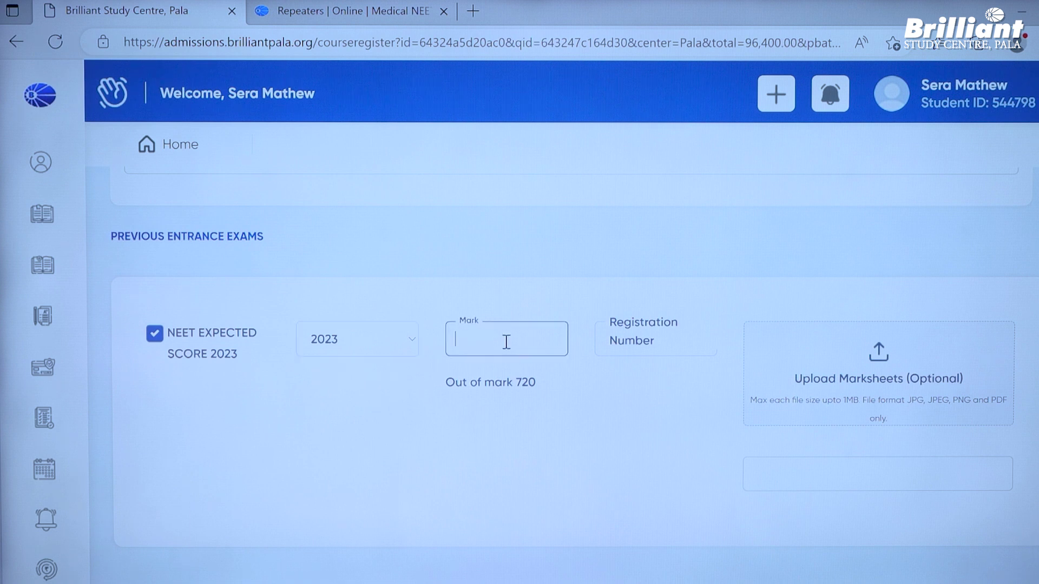
pyautogui.click(627, 332)
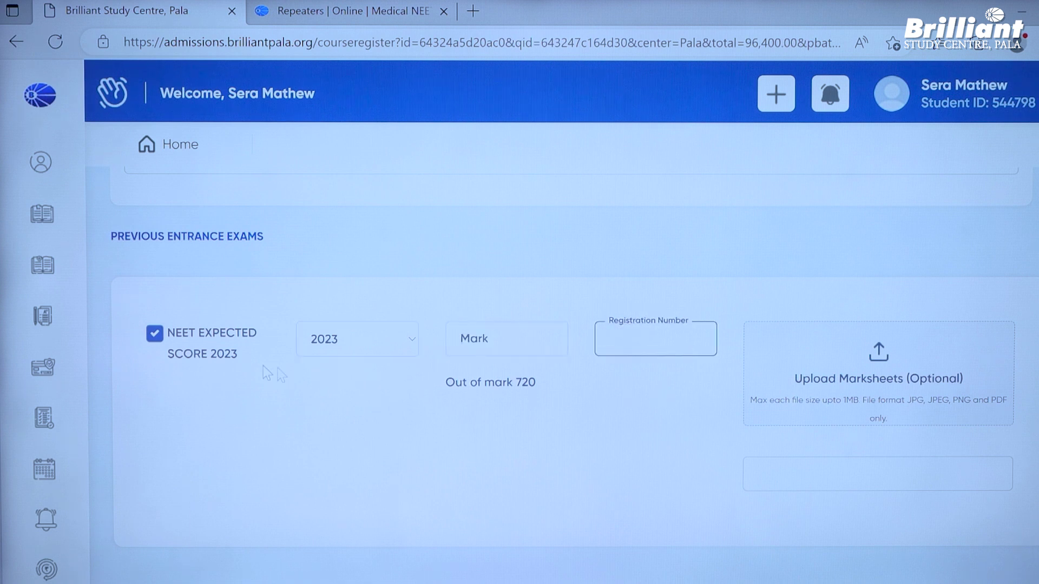
pyautogui.click(155, 334)
pyautogui.scroll(2, 451, 364)
pyautogui.scroll(-2, 452, 366)
pyautogui.scroll(-4, 451, 368)
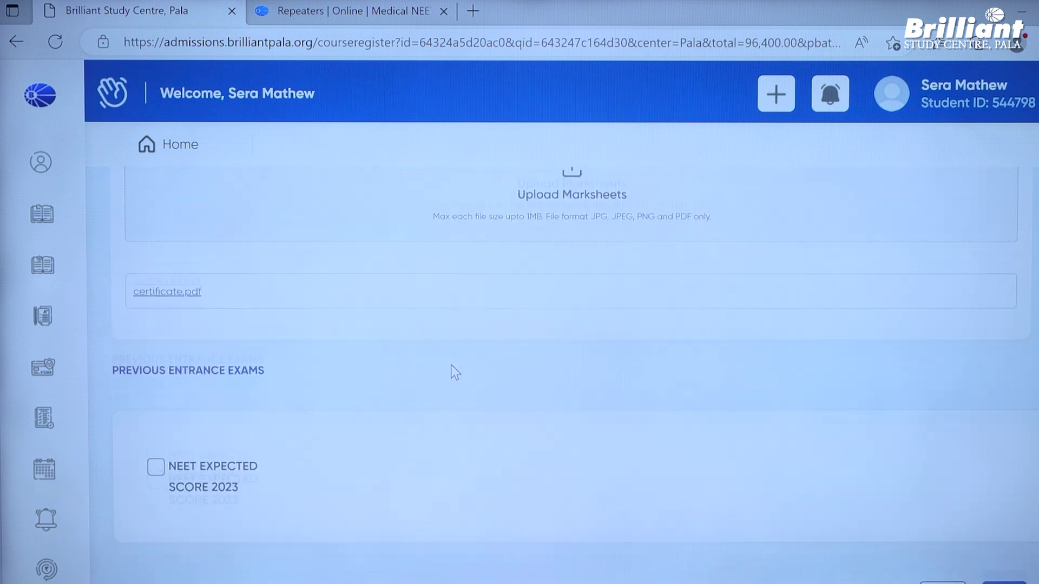
# - Proceed to the confirm request page and review the Class X and XII details
pyautogui.click(1006, 469)
pyautogui.scroll(-5, 920, 454)
pyautogui.scroll(-4, 920, 451)
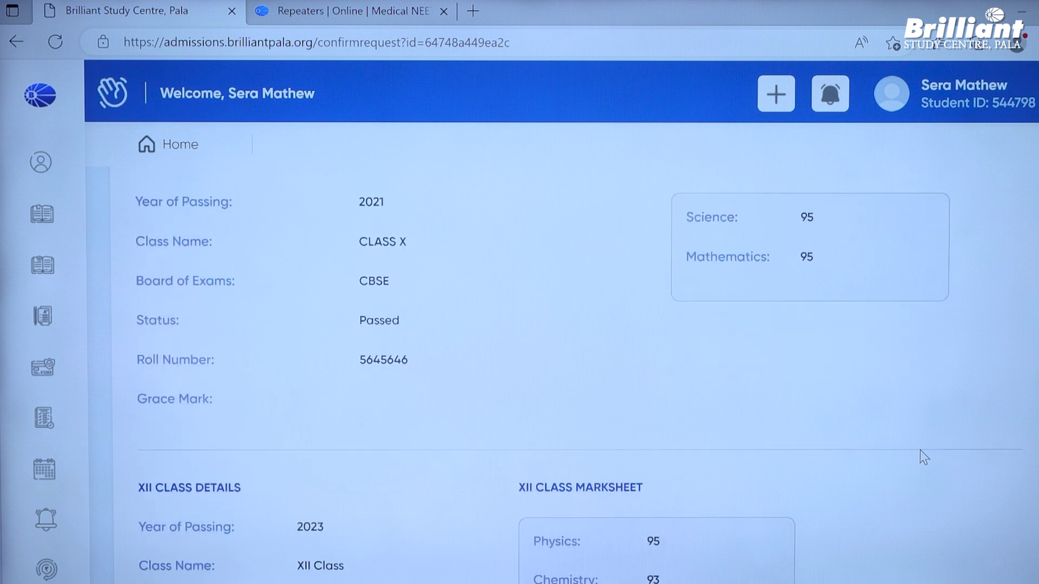
pyautogui.scroll(7, 924, 457)
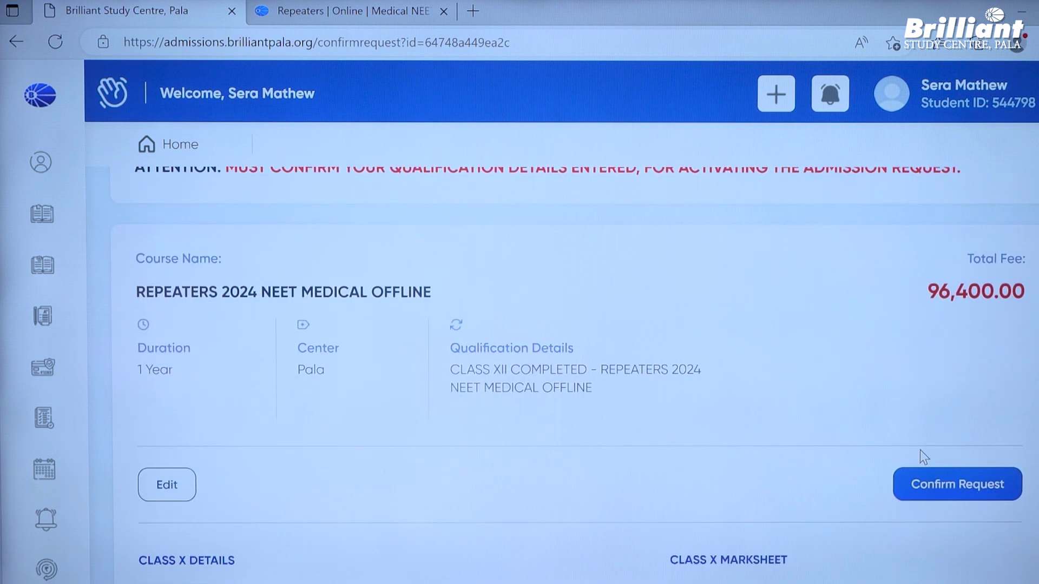
pyautogui.scroll(-2, 920, 451)
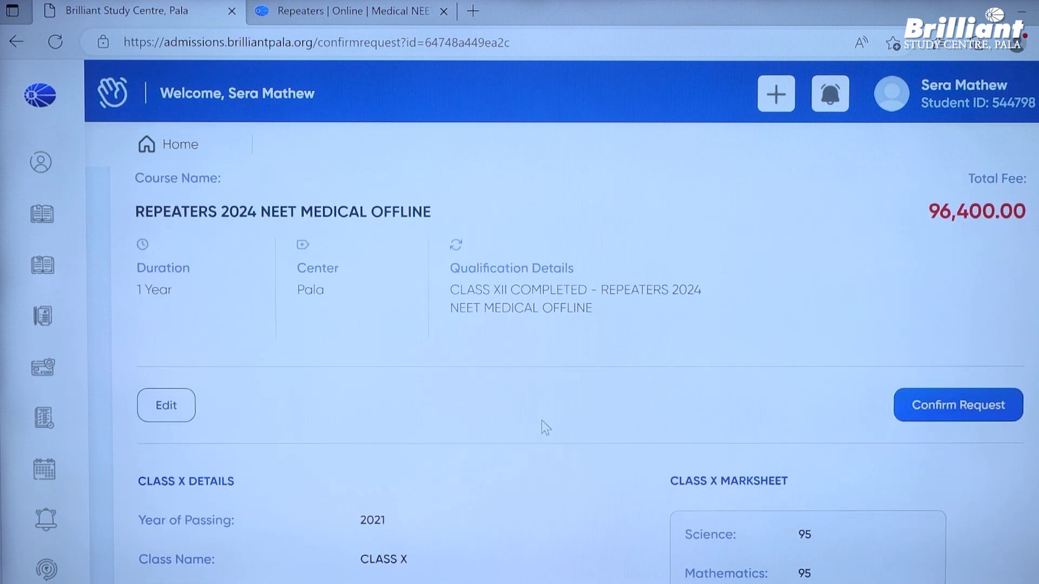
pyautogui.scroll(-7, 712, 398)
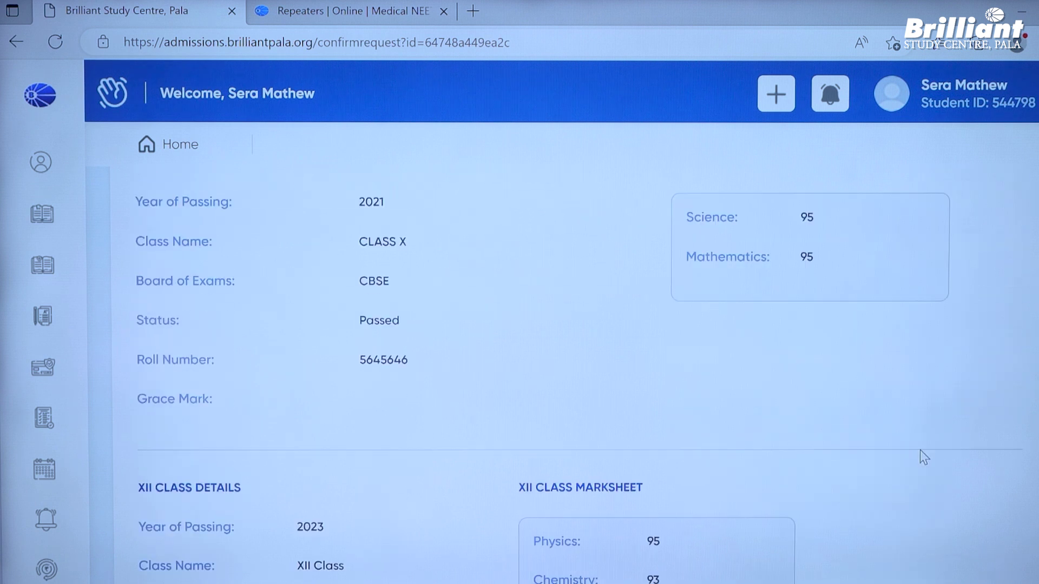
pyautogui.scroll(-4, 920, 451)
pyautogui.scroll(-4, 920, 451)
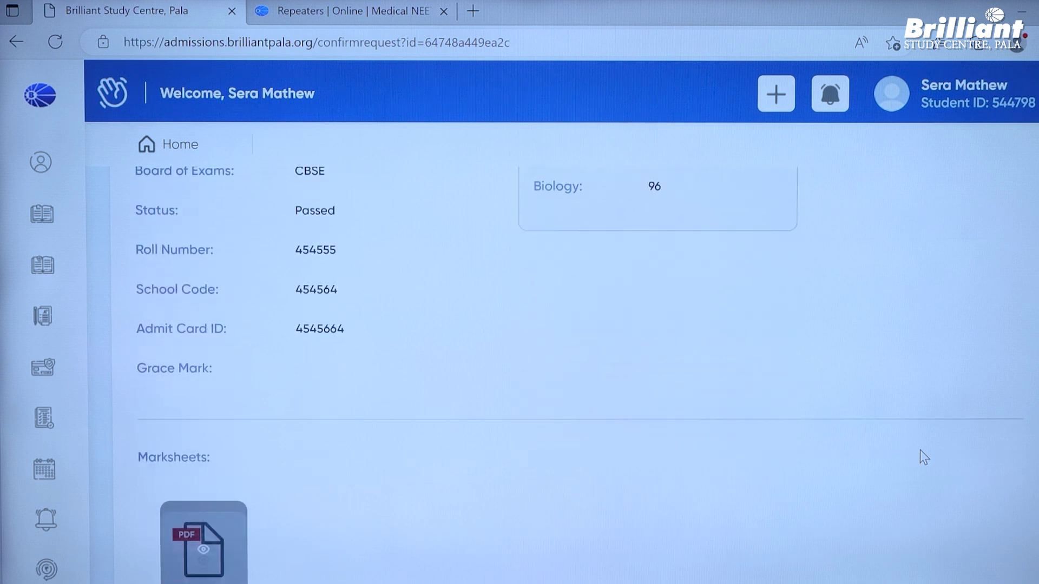
pyautogui.scroll(-3, 920, 450)
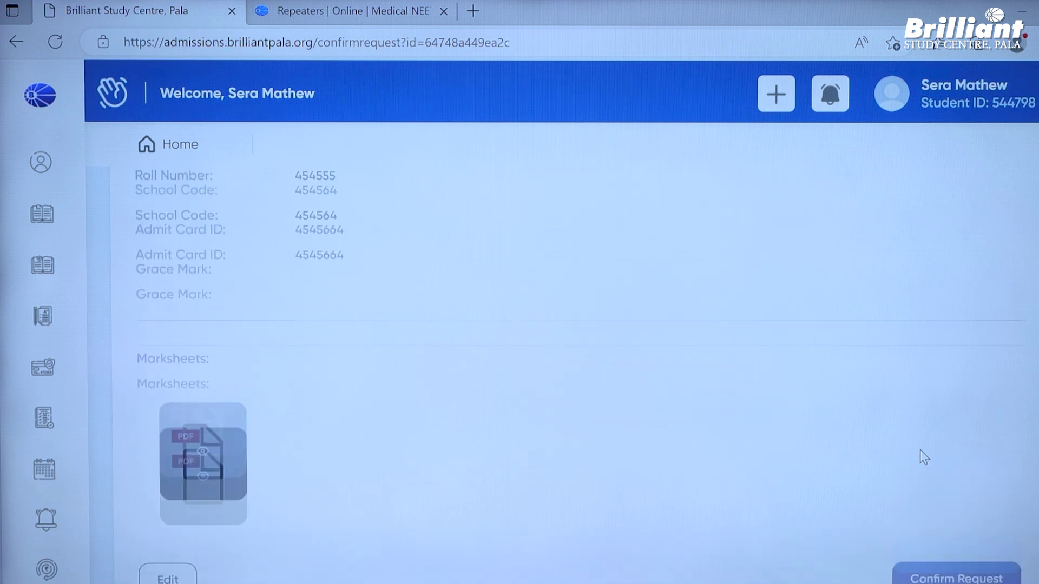
# - Finish reviewing and confirm the Repeaters 2024 NEET Medical Offline request
pyautogui.scroll(5, 920, 451)
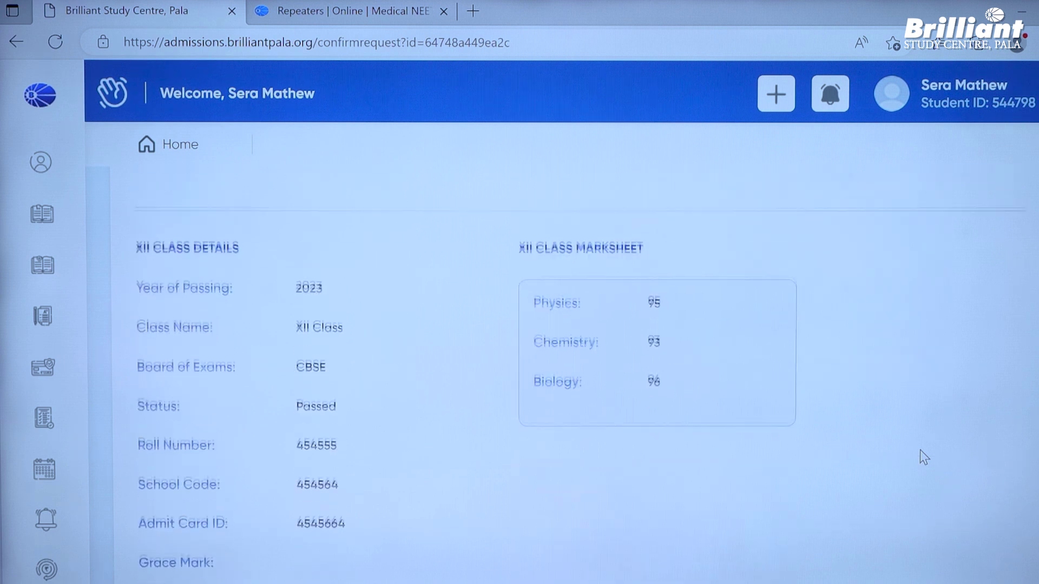
pyautogui.scroll(-6, 920, 457)
pyautogui.scroll(10, 920, 458)
pyautogui.scroll(7, 920, 457)
pyautogui.scroll(-4, 920, 457)
pyautogui.scroll(-7, 713, 395)
pyautogui.scroll(-8, 716, 404)
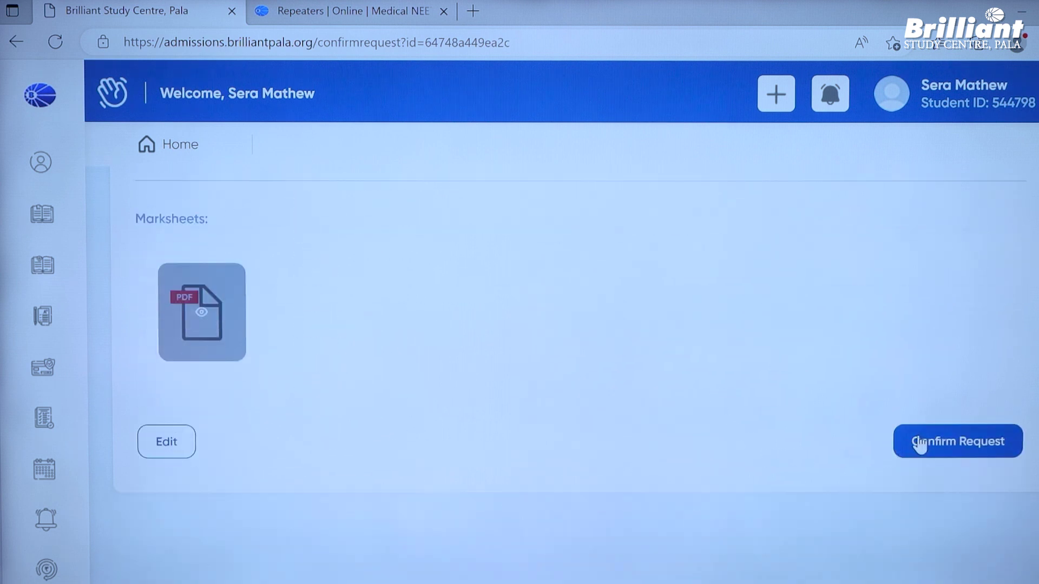
pyautogui.click(919, 443)
pyautogui.scroll(5, 782, 406)
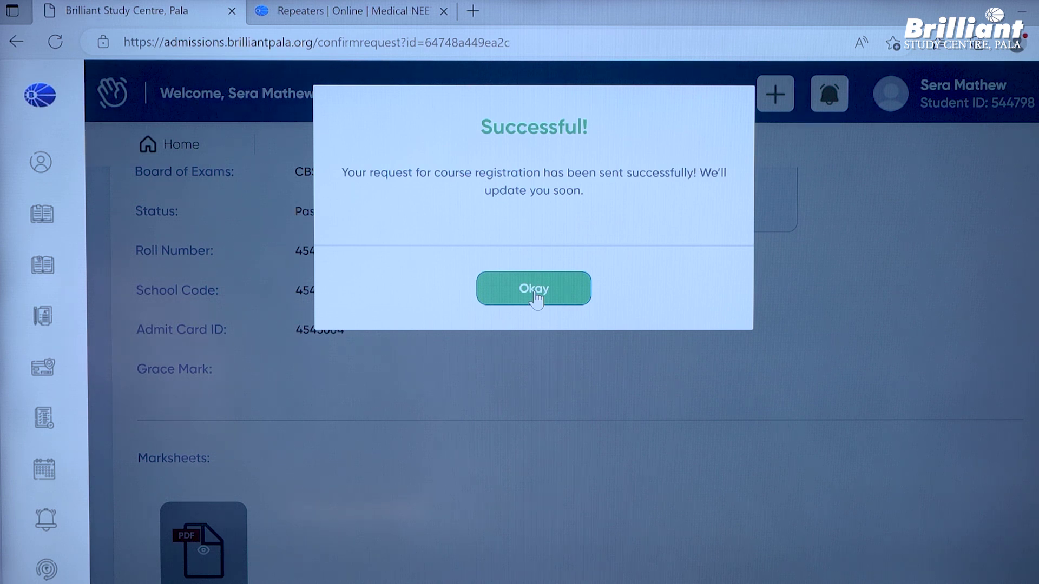
# - Dismiss the Successful! registration-sent message with Okay
pyautogui.click(534, 291)
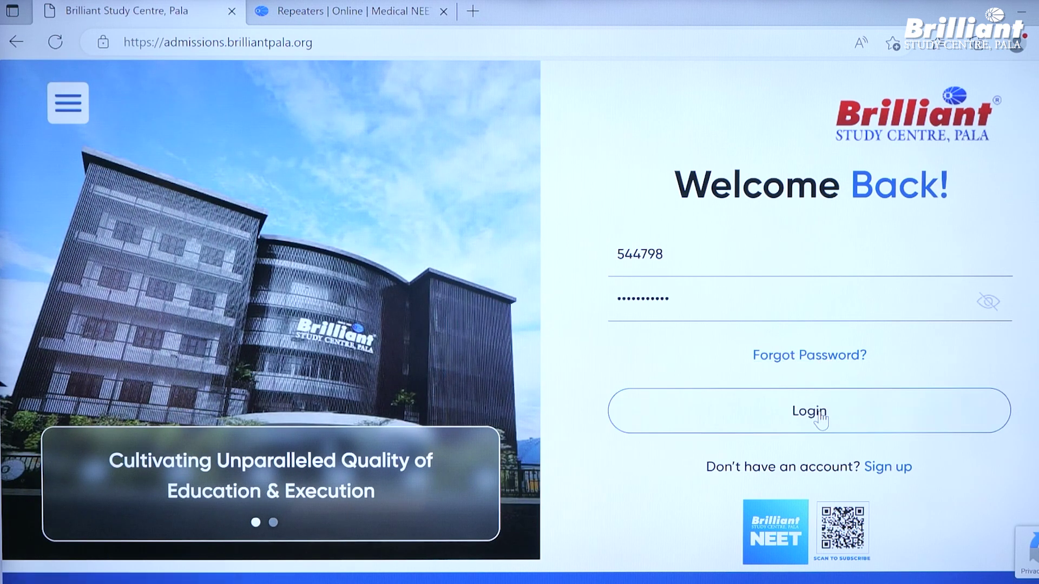
# - Log in and scroll My Courses down to the Repeaters 2024 NEET Medical Offline card
pyautogui.click(821, 421)
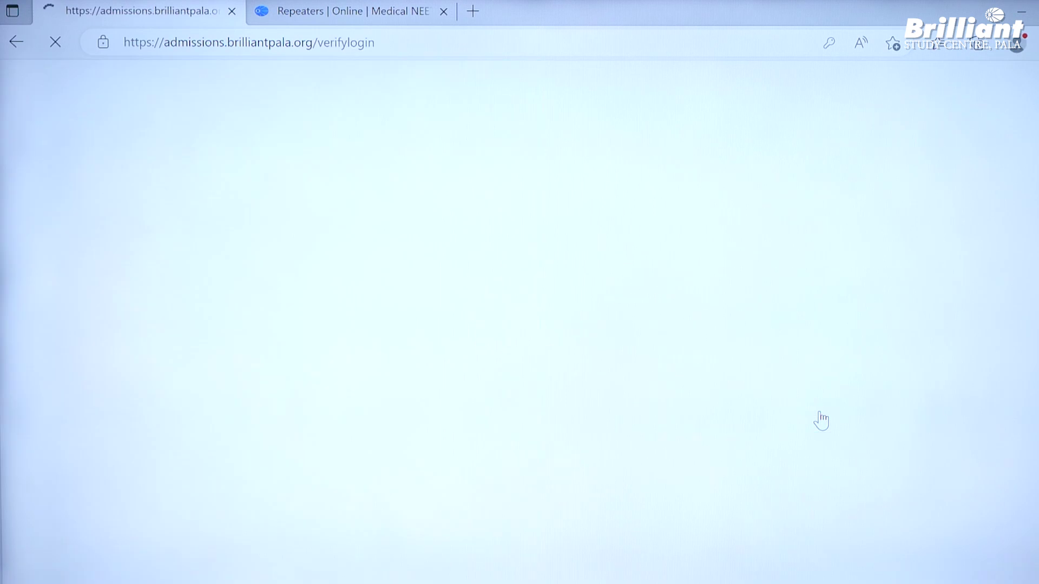
pyautogui.scroll(-15, 884, 249)
pyautogui.scroll(-20, 888, 273)
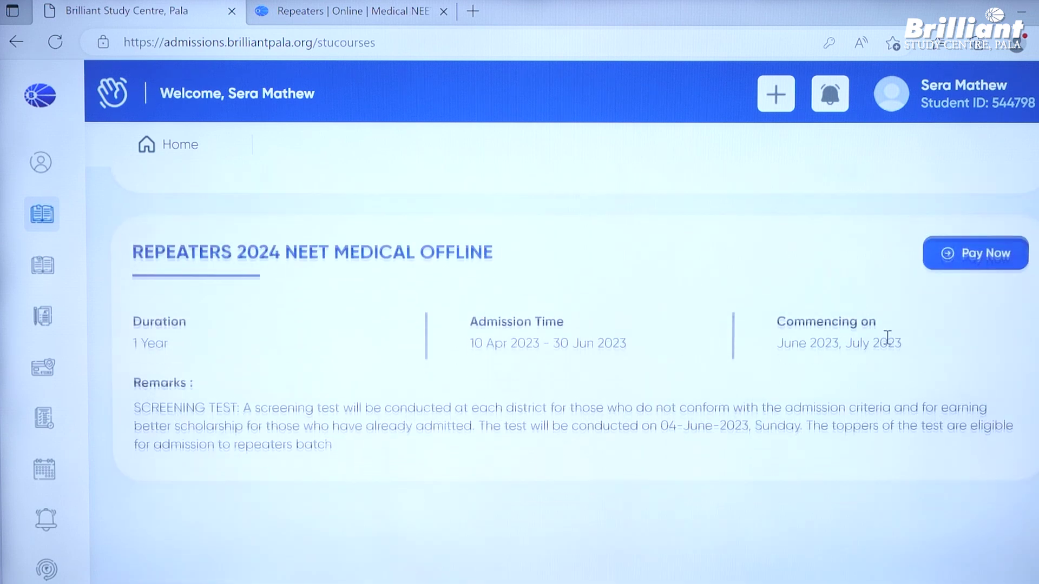
pyautogui.scroll(-1, 888, 336)
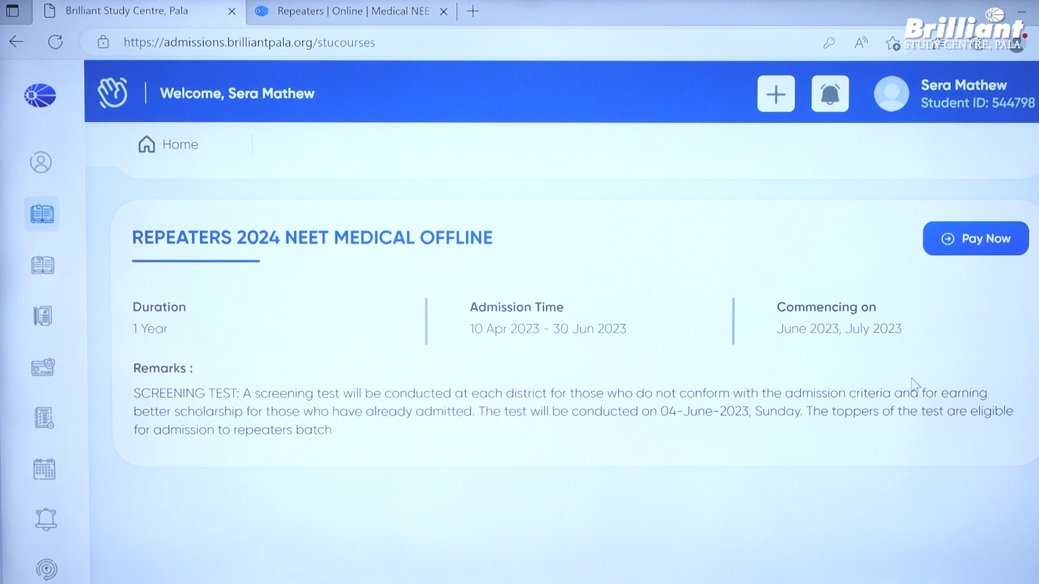
# - Start the course payment and set date of birth to day 1, gender Female, nationality Indian
pyautogui.click(998, 248)
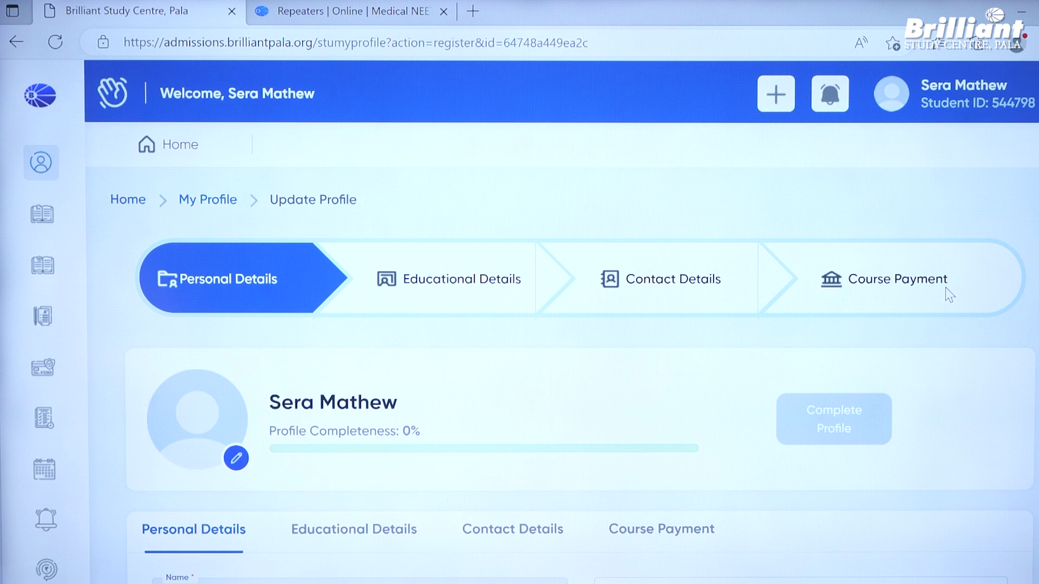
pyautogui.scroll(-2, 816, 328)
pyautogui.scroll(-3, 814, 328)
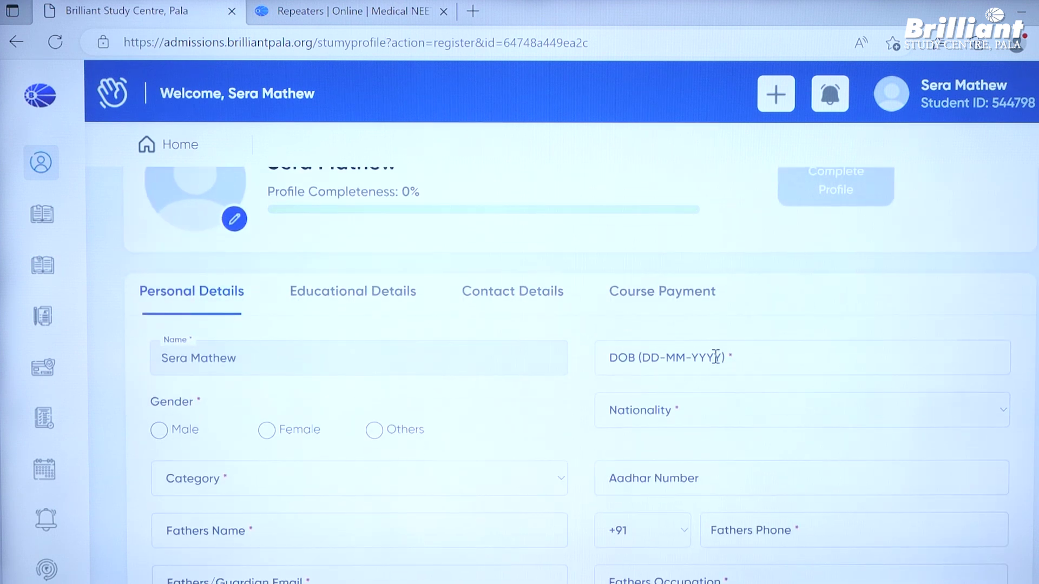
pyautogui.click(719, 359)
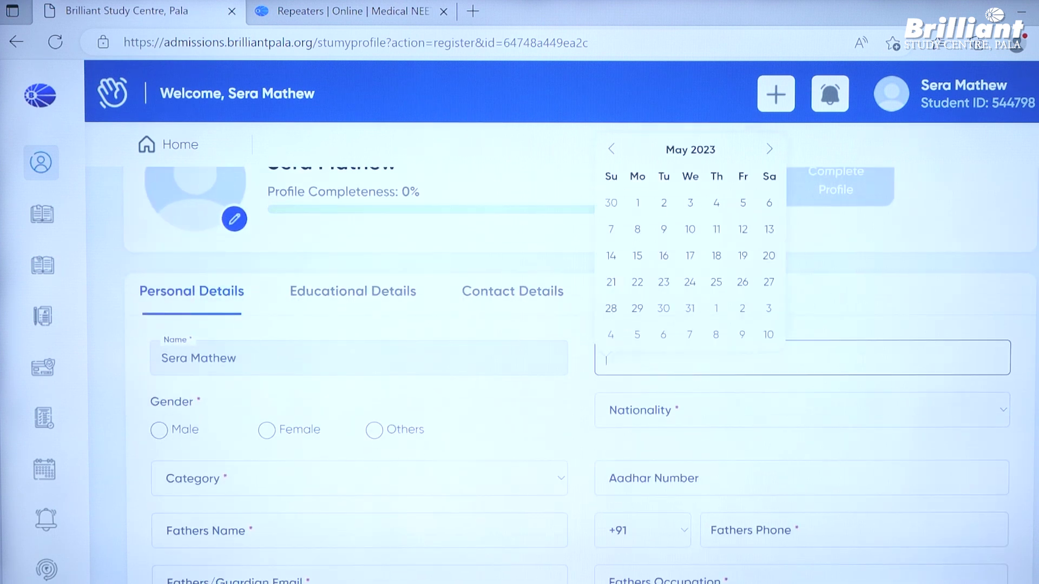
pyautogui.click(635, 204)
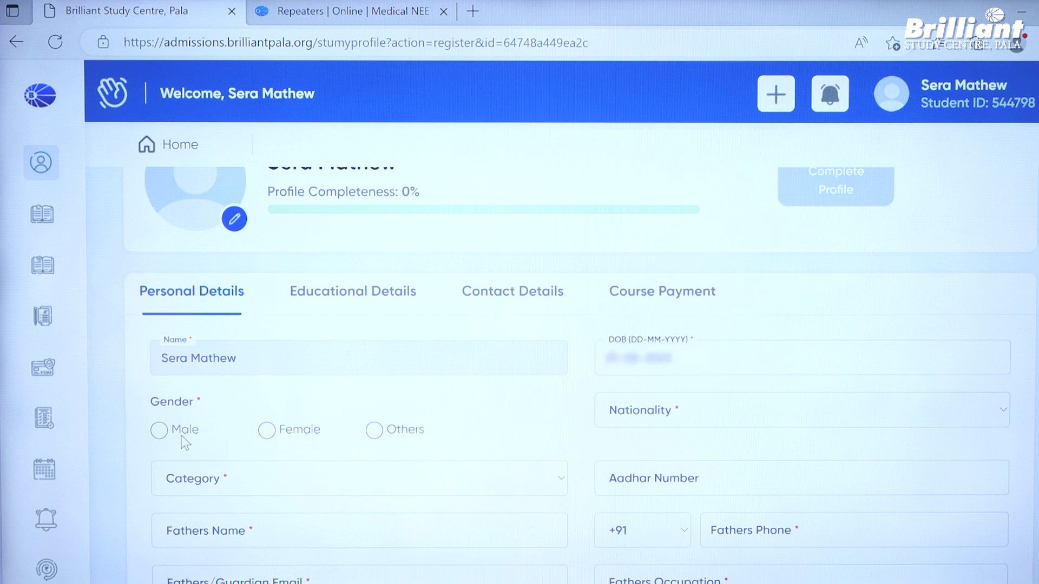
pyautogui.click(267, 430)
pyautogui.click(706, 414)
pyautogui.click(689, 456)
# - Set category to General and enter the student's Aadhar number
pyautogui.scroll(-3, 557, 401)
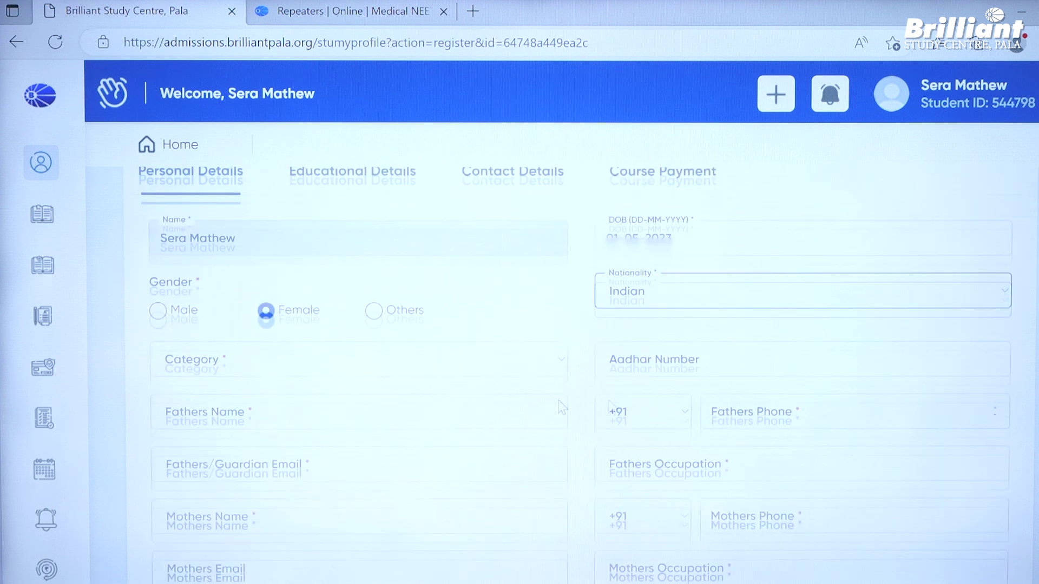
pyautogui.click(360, 327)
pyautogui.click(344, 366)
pyautogui.click(661, 317)
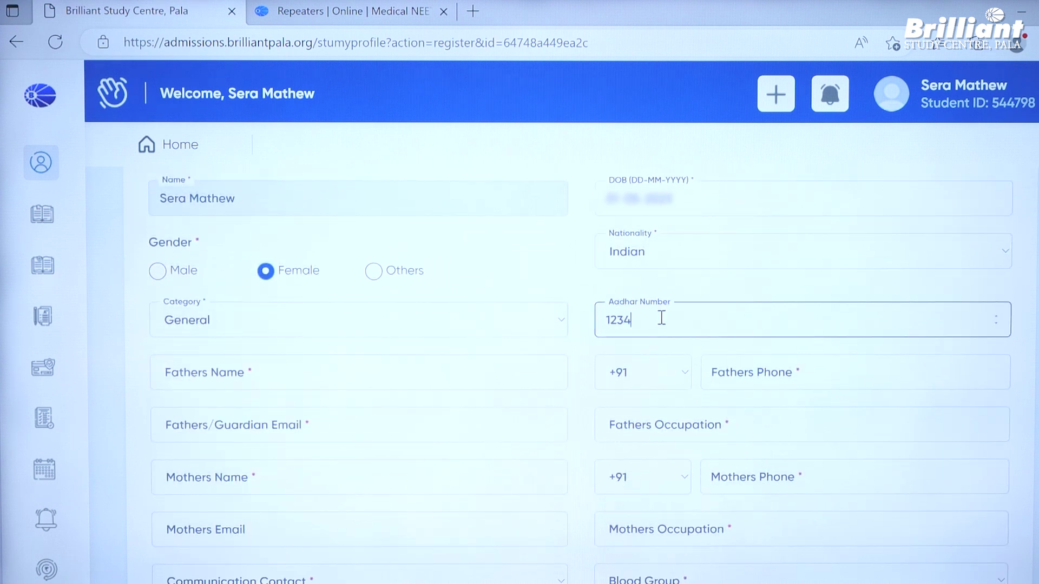
# - Enter the father's name, phone number and e-mail, with occupation 'business'
pyautogui.click(397, 383)
pyautogui.write('ma')
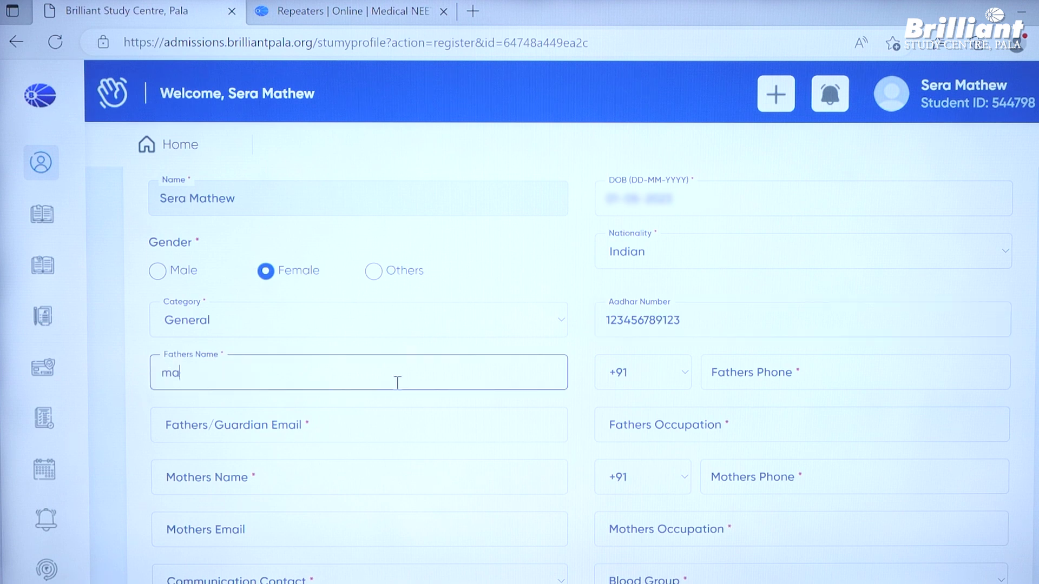
pyautogui.write('thew')
pyautogui.click(841, 370)
pyautogui.write('9876543')
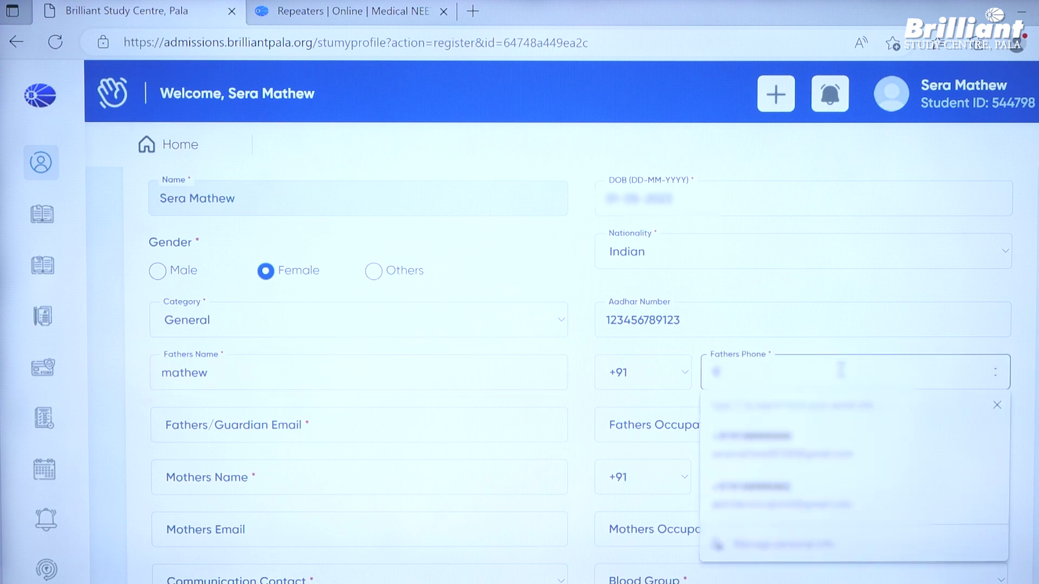
pyautogui.write('210')
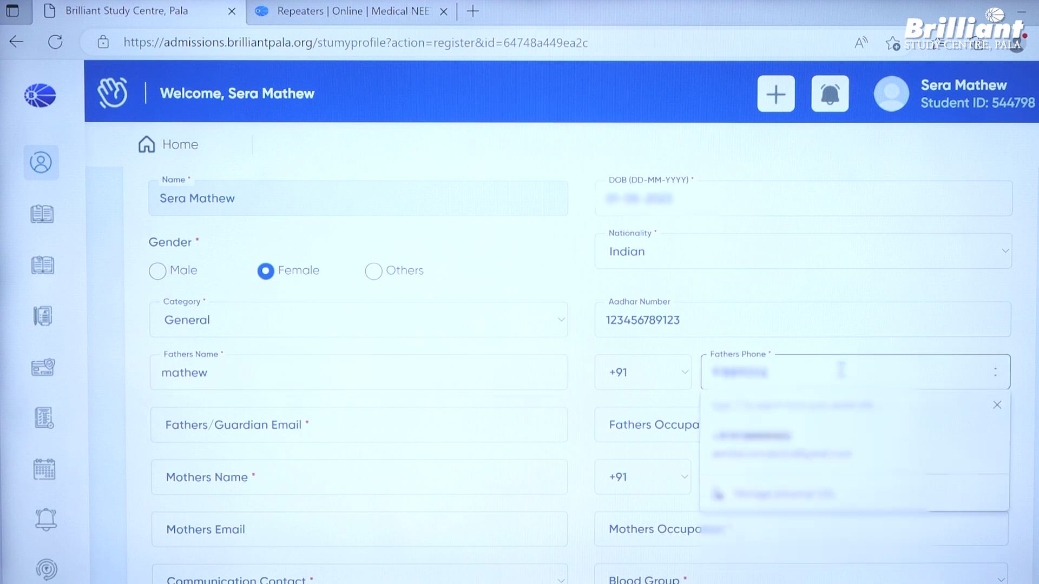
pyautogui.click(454, 431)
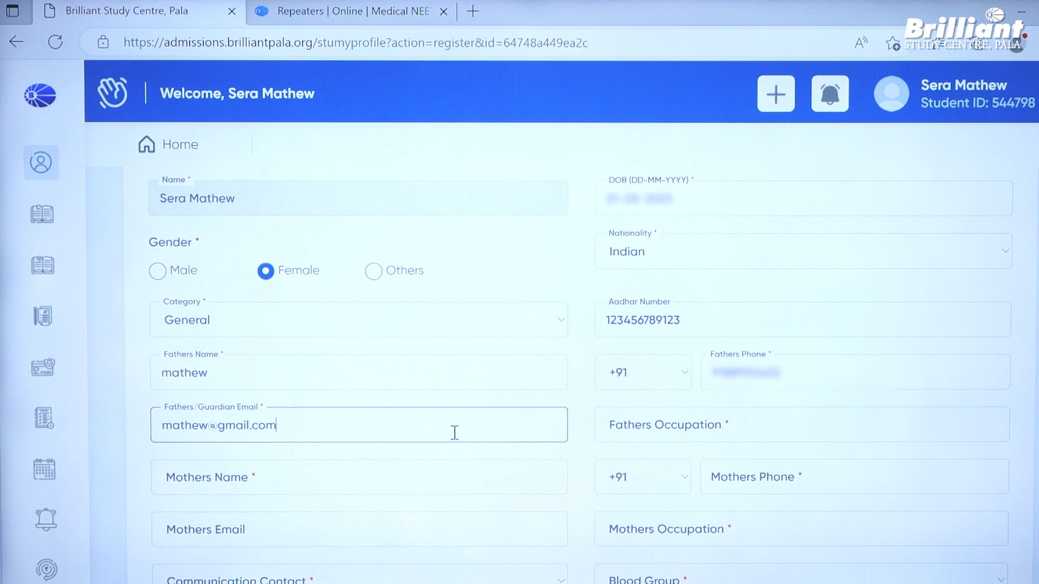
pyautogui.click(761, 436)
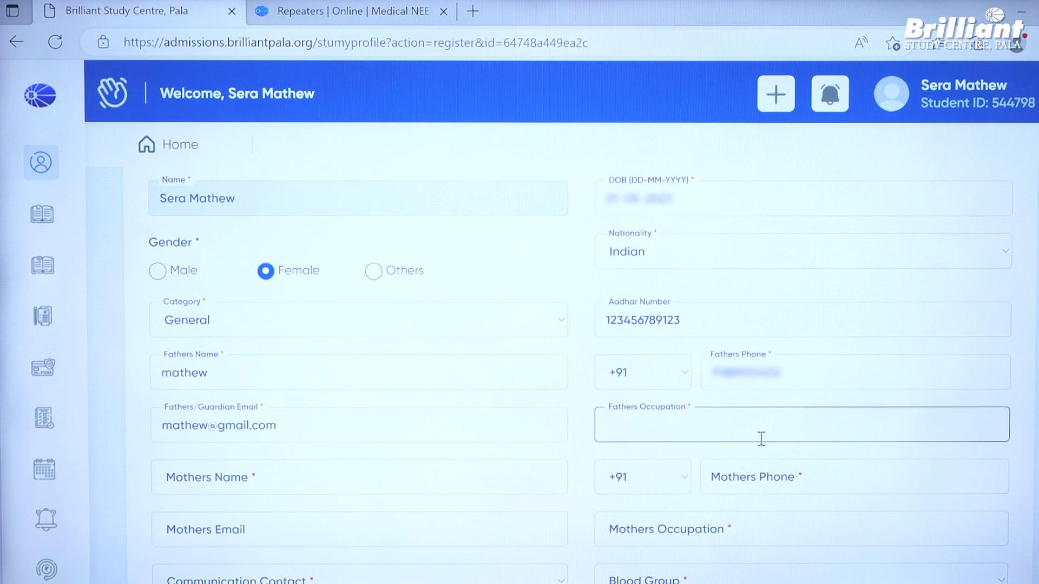
pyautogui.write('business')
# - Enter the mother's name, phone number and e-mail, with occupation 'nil'
pyautogui.scroll(-3, 761, 437)
pyautogui.click(519, 327)
pyautogui.write('SONY')
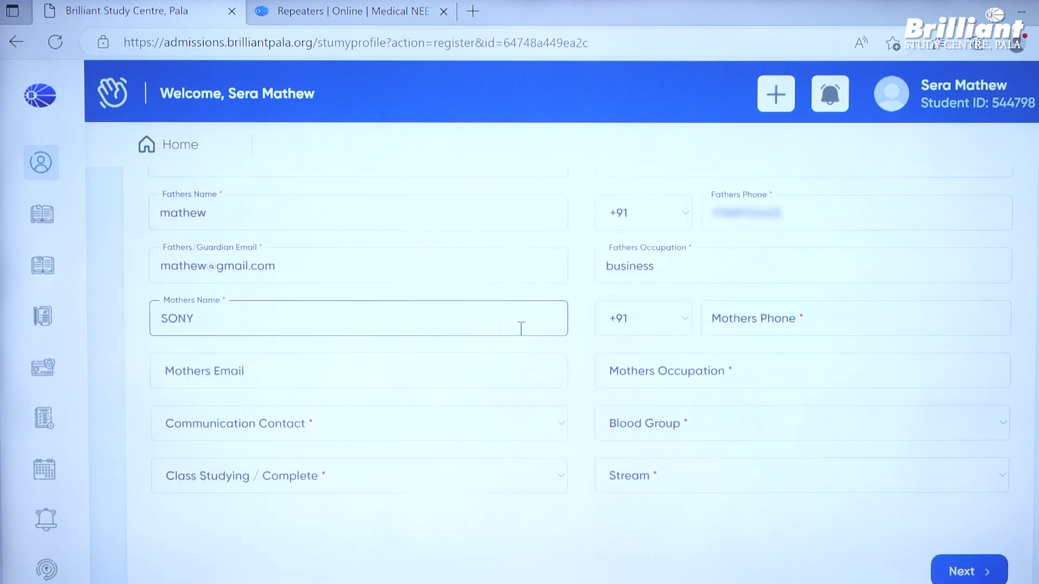
pyautogui.click(742, 306)
pyautogui.write('98765')
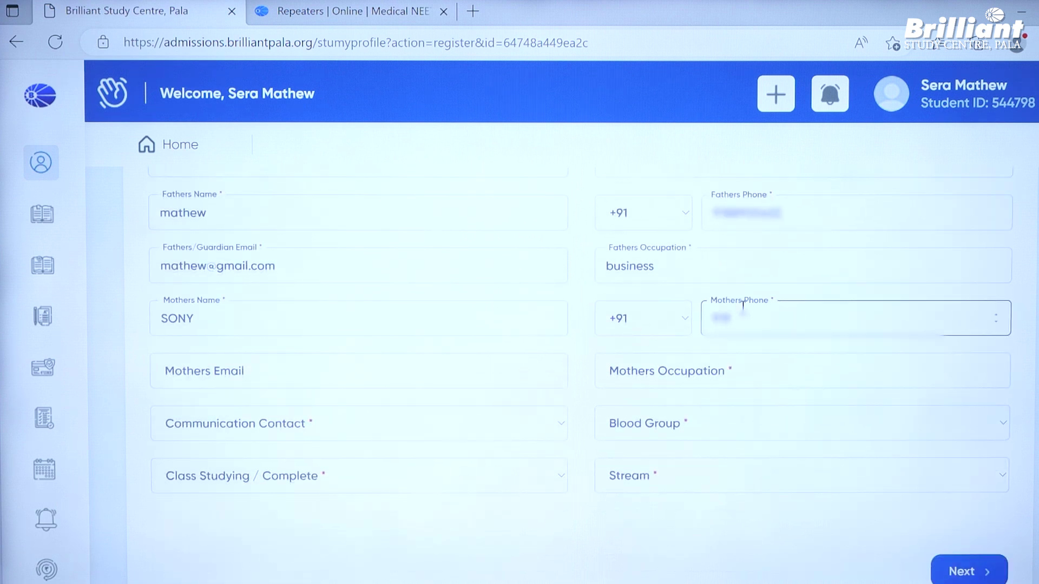
pyautogui.write('43210')
pyautogui.click(450, 372)
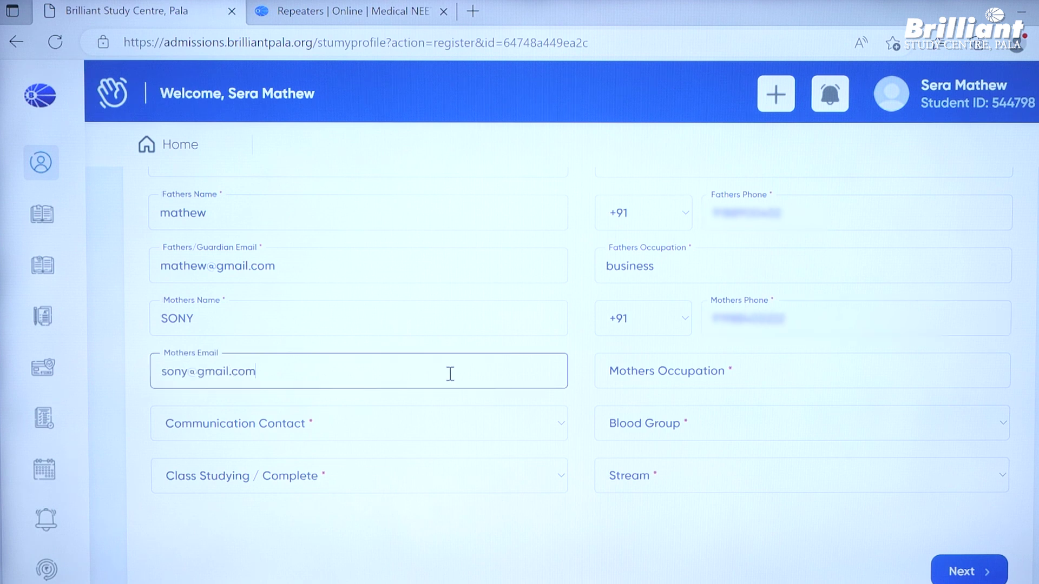
pyautogui.click(636, 372)
pyautogui.write('nil')
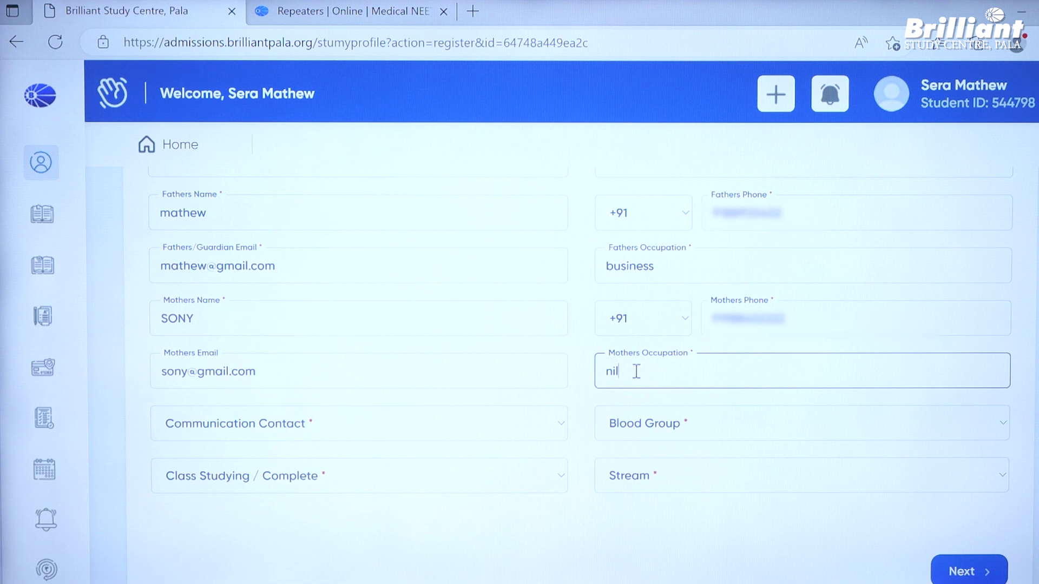
# - Choose Father as contact, blood group A+, Class-XII Completed for REPEATERS 2024, stream CBSE, and save
pyautogui.click(324, 417)
pyautogui.click(312, 466)
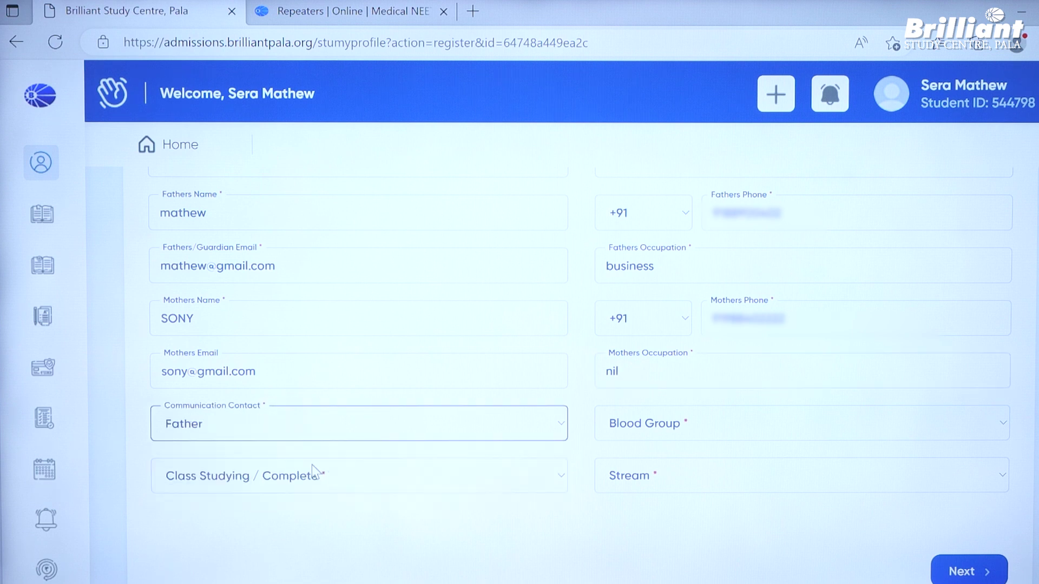
pyautogui.click(676, 427)
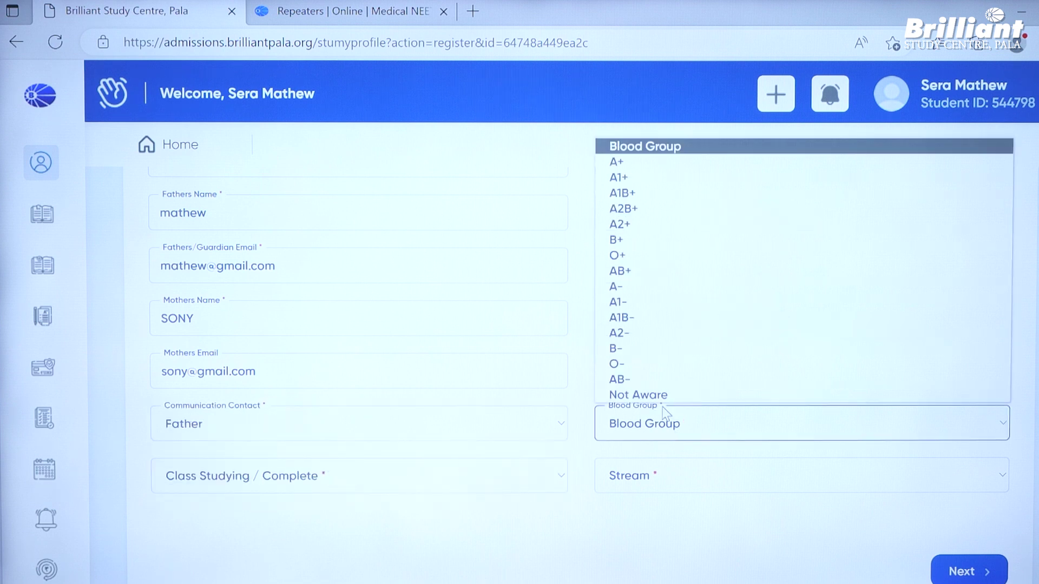
pyautogui.click(655, 162)
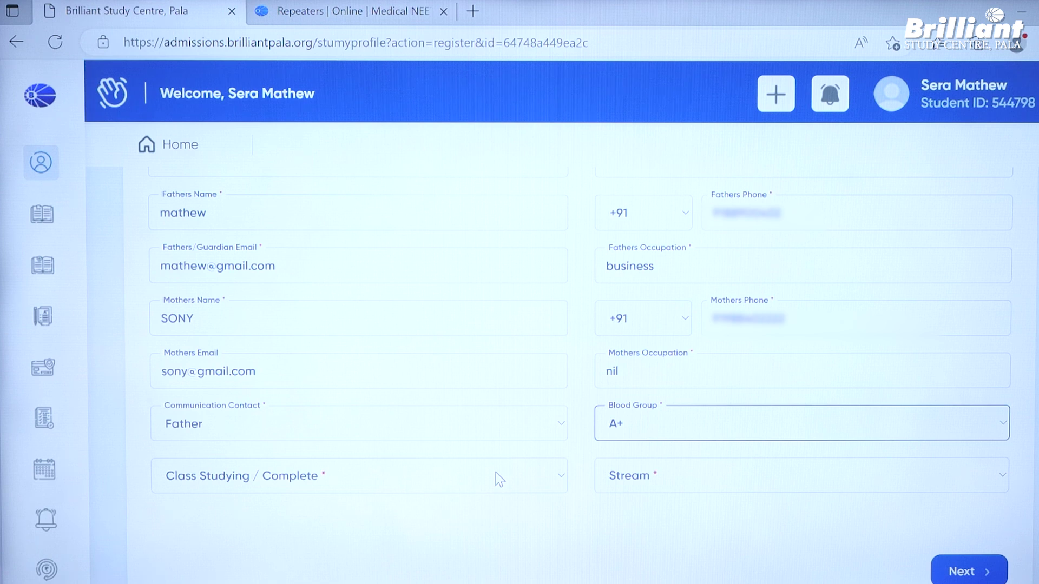
pyautogui.scroll(-2, 499, 479)
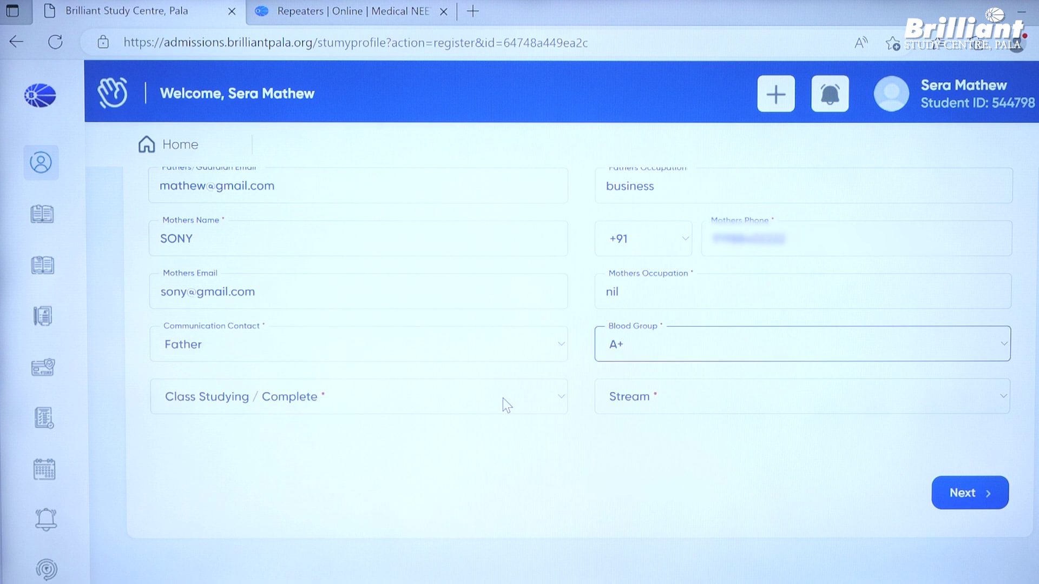
pyautogui.click(503, 400)
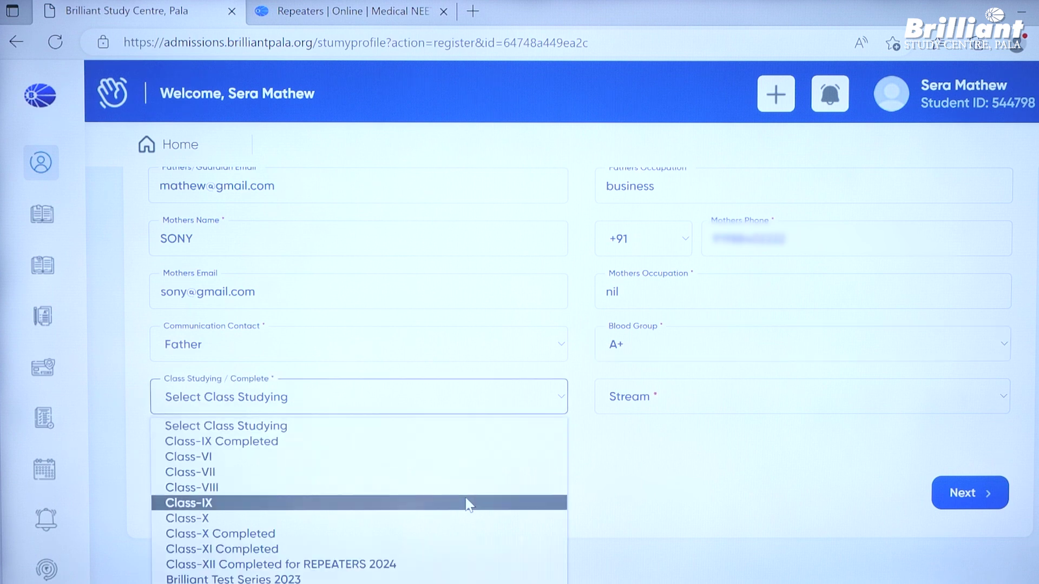
pyautogui.click(465, 563)
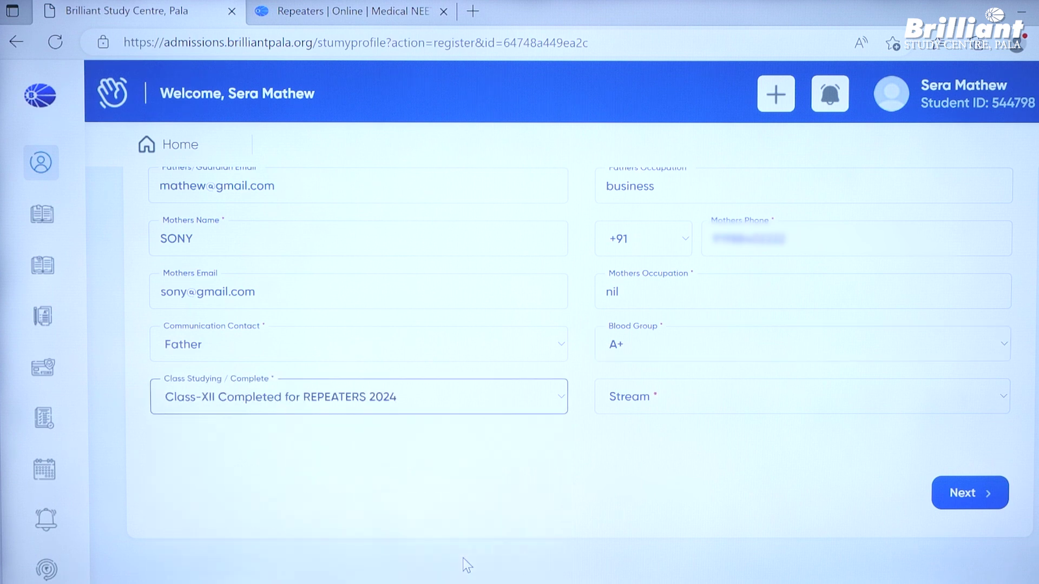
pyautogui.click(651, 400)
pyautogui.click(649, 456)
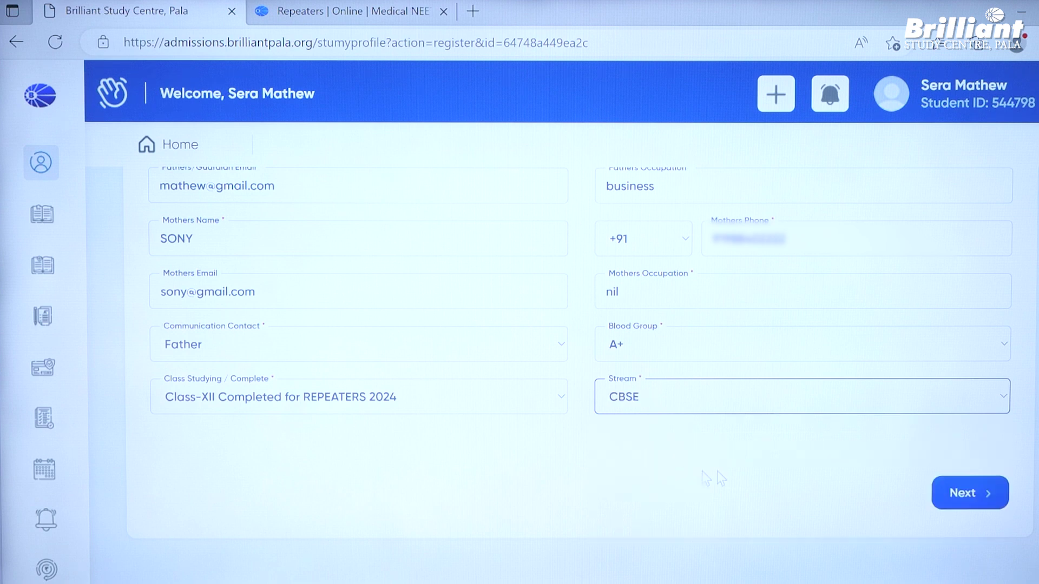
pyautogui.click(979, 493)
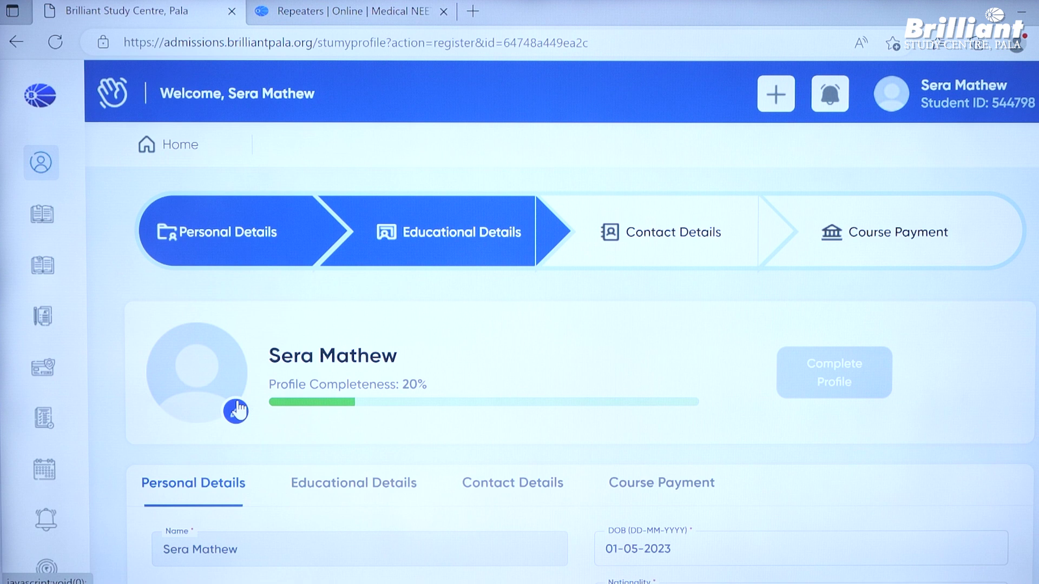
# - Open the profile photo editor and agree to the photo guidelines
pyautogui.click(236, 411)
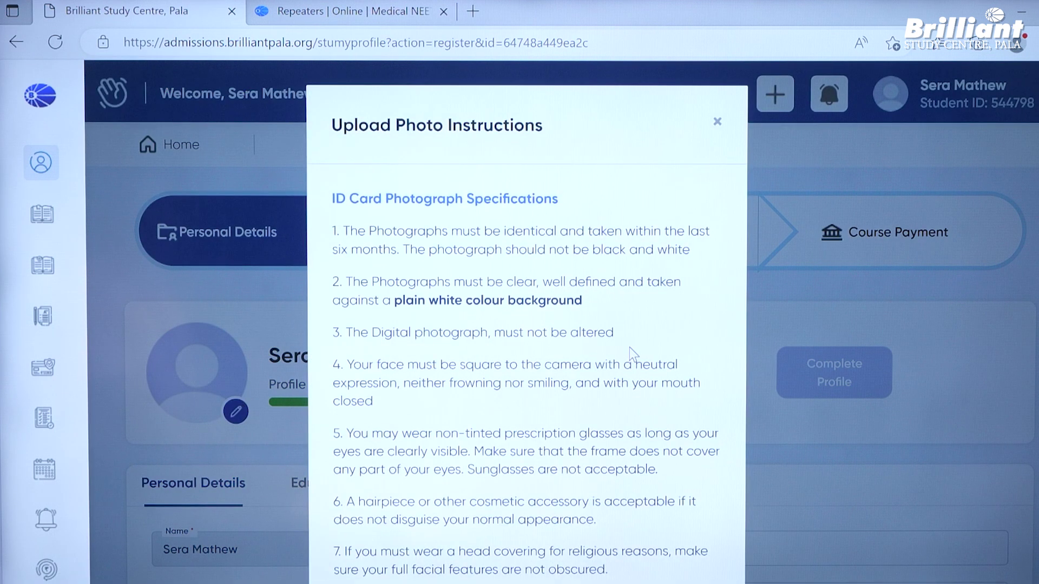
pyautogui.scroll(-2, 629, 347)
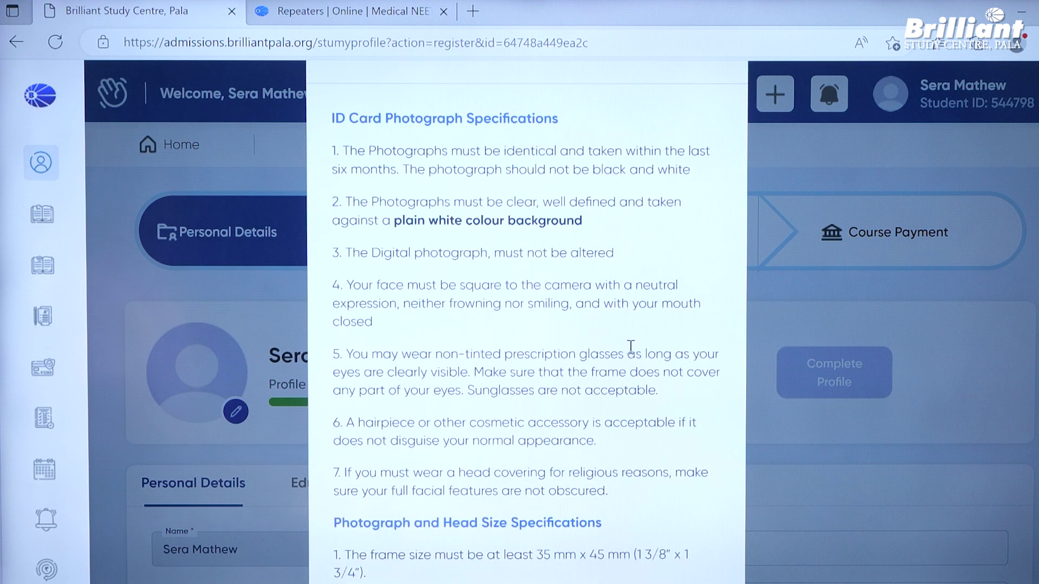
pyautogui.scroll(-2, 631, 346)
pyautogui.scroll(2, 630, 350)
pyautogui.scroll(-8, 631, 346)
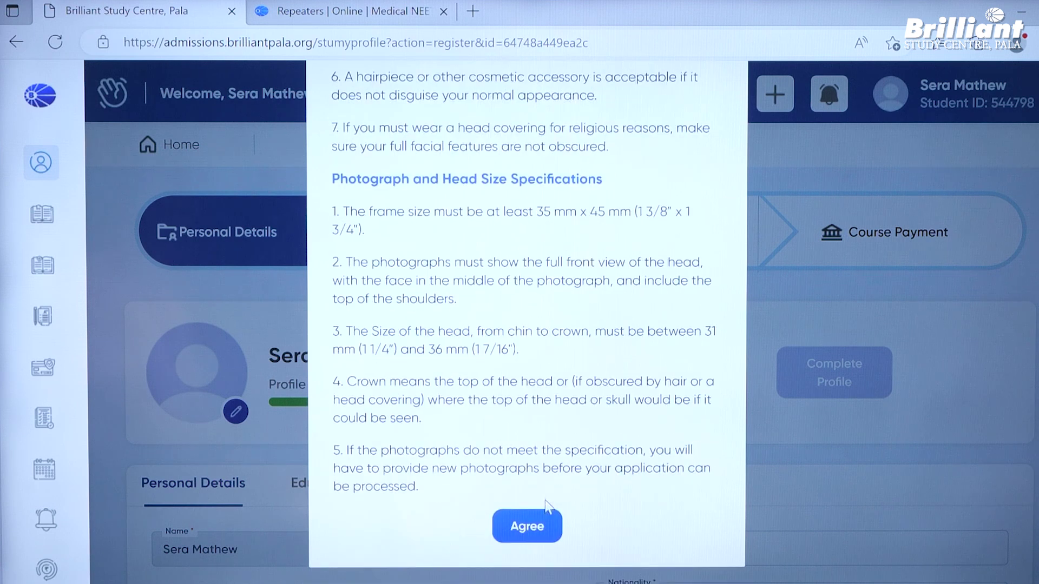
pyautogui.click(536, 525)
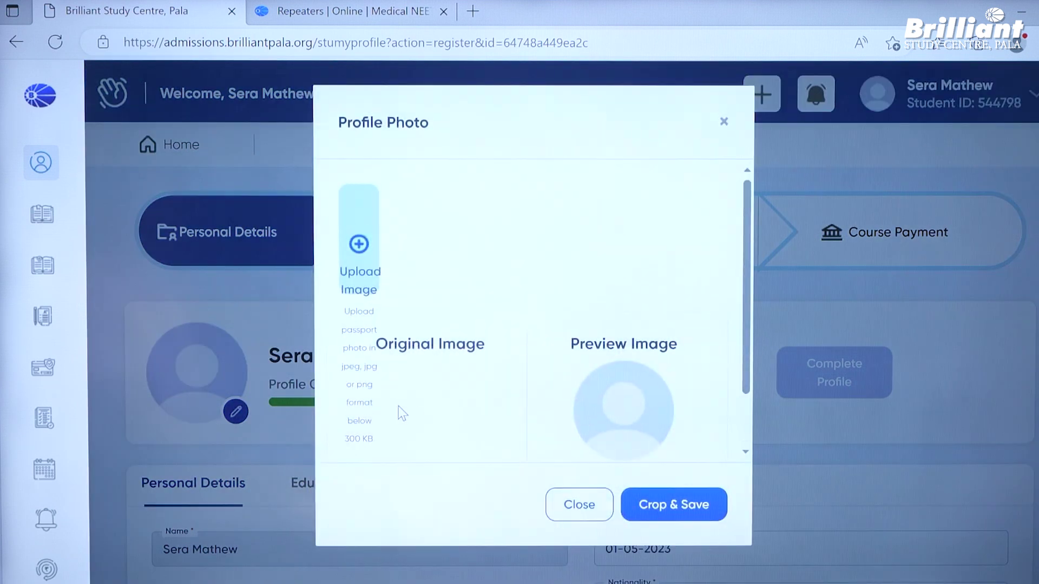
# - Upload the download image file, tighten the crop around the portrait, and Crop & Save
pyautogui.click(356, 242)
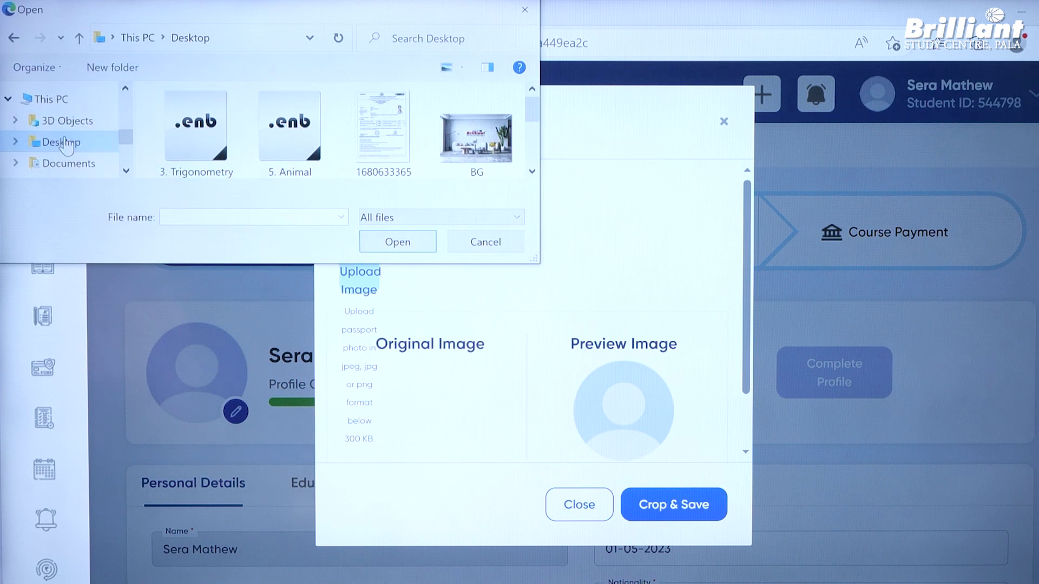
pyautogui.scroll(-1, 64, 145)
pyautogui.scroll(-2, 285, 130)
pyautogui.click(285, 130)
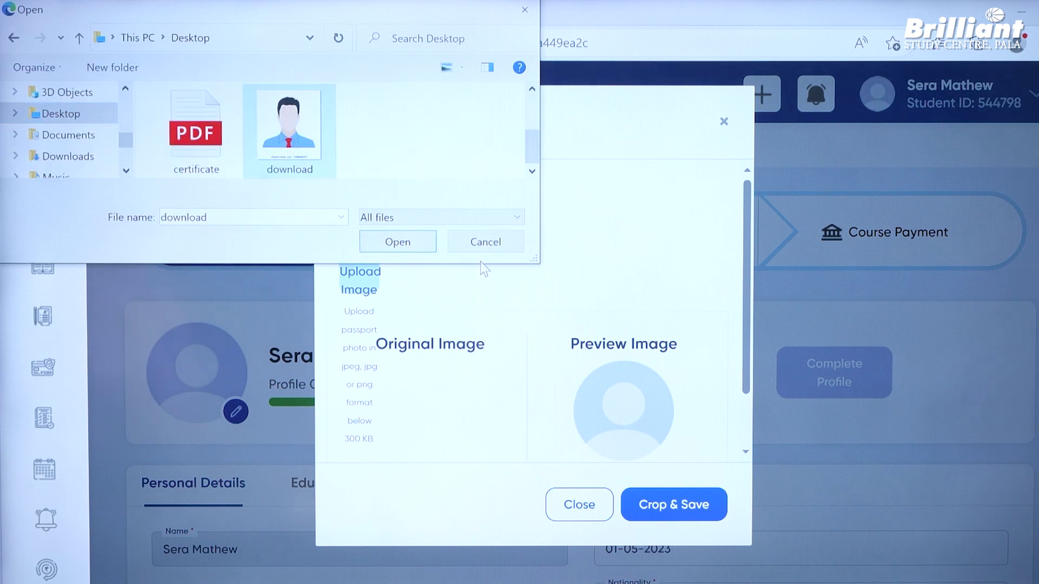
pyautogui.click(376, 245)
pyautogui.scroll(-1, 349, 289)
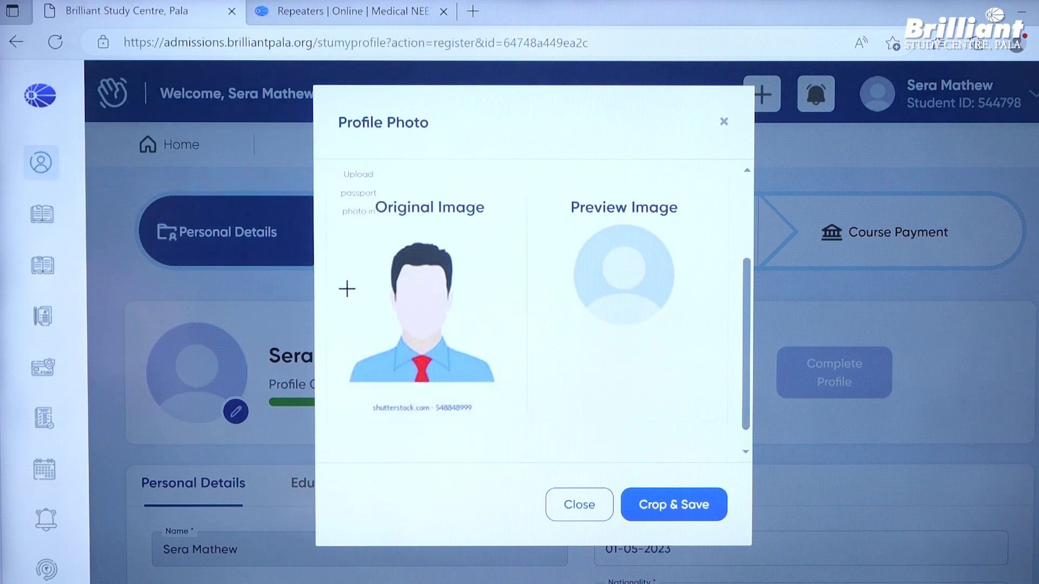
pyautogui.moveTo(345, 232); pyautogui.dragTo(498, 386)
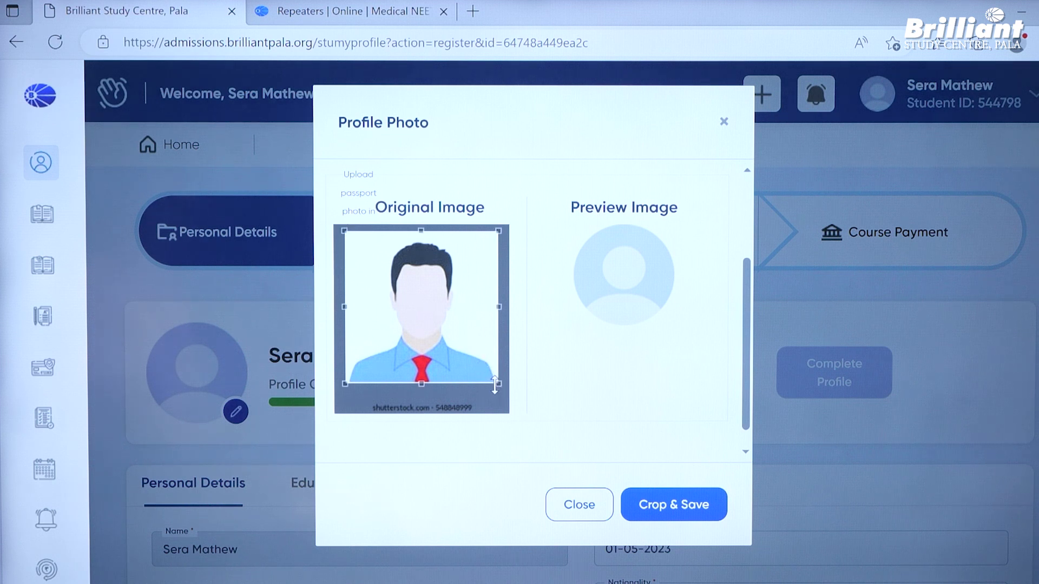
pyautogui.moveTo(498, 384)
pyautogui.mouseDown()
pyautogui.moveTo(458, 358)
pyautogui.moveTo(398, 283)
pyautogui.moveTo(501, 384)
pyautogui.mouseUp()
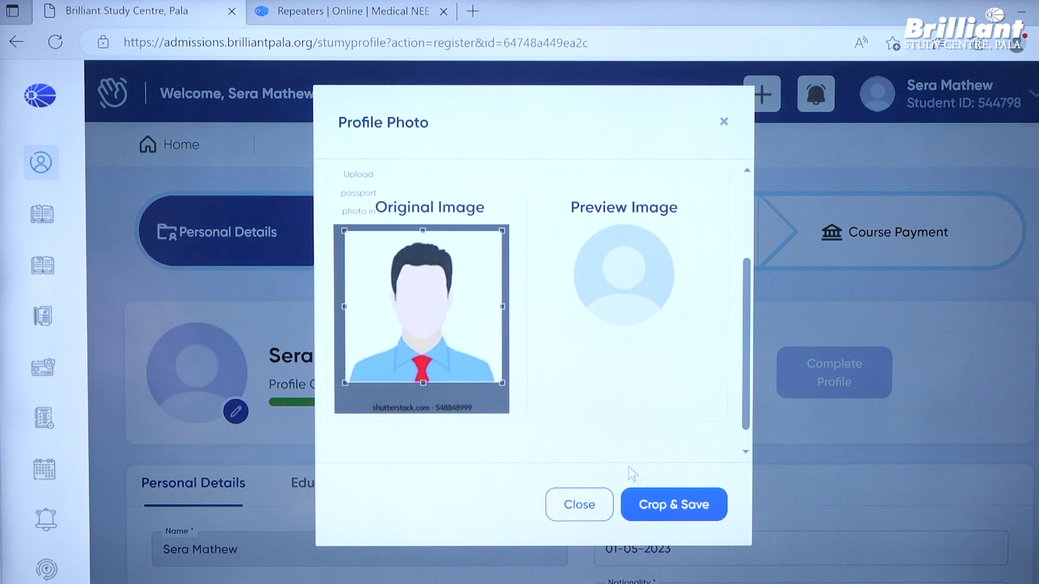
pyautogui.click(670, 505)
# - On Educational Details, enter school GOVT HSS, address PALA, and country India
pyautogui.scroll(-10, 771, 411)
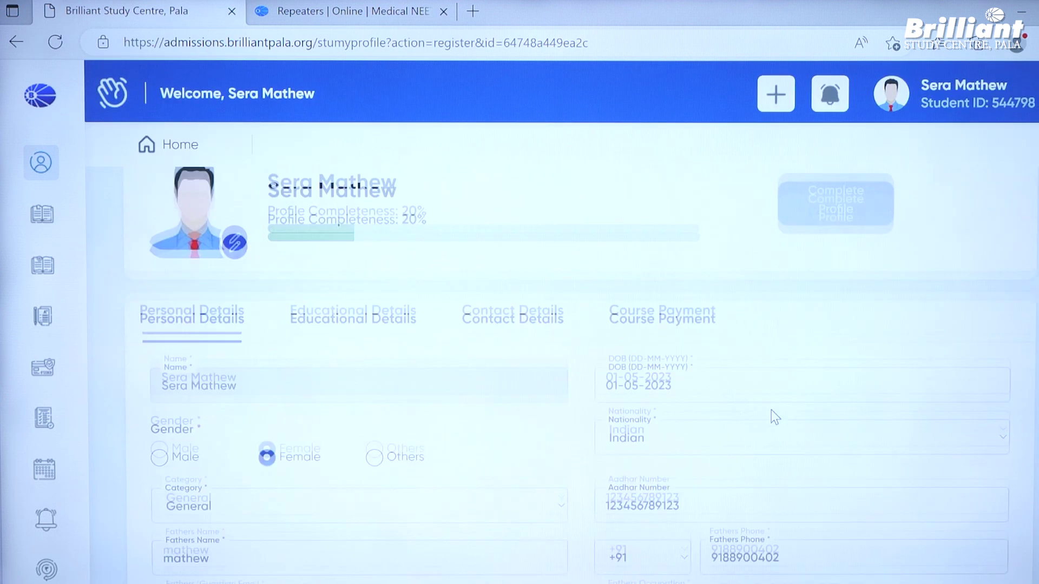
pyautogui.scroll(10, 870, 439)
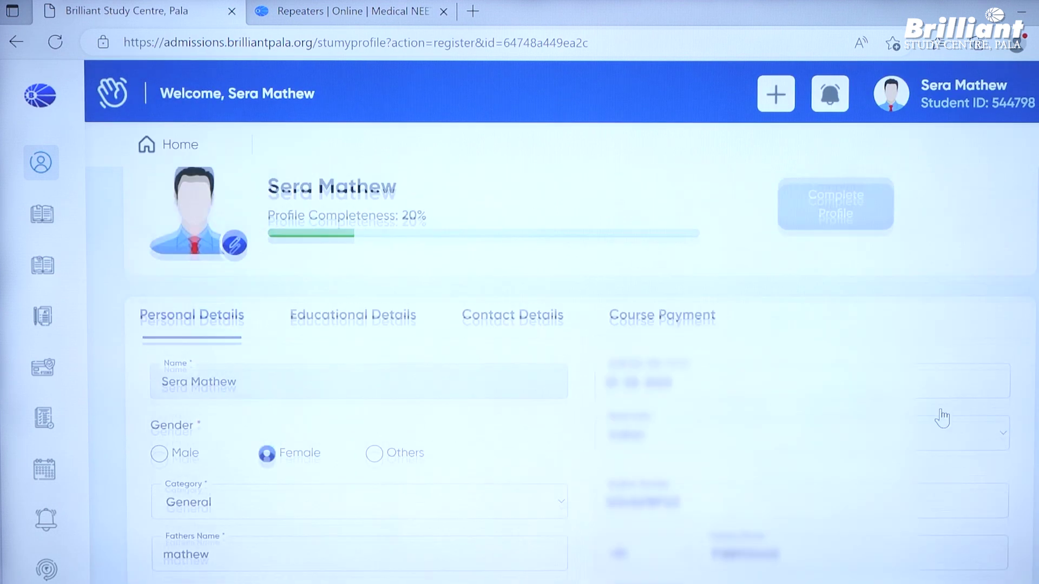
pyautogui.scroll(-8, 942, 408)
pyautogui.click(968, 401)
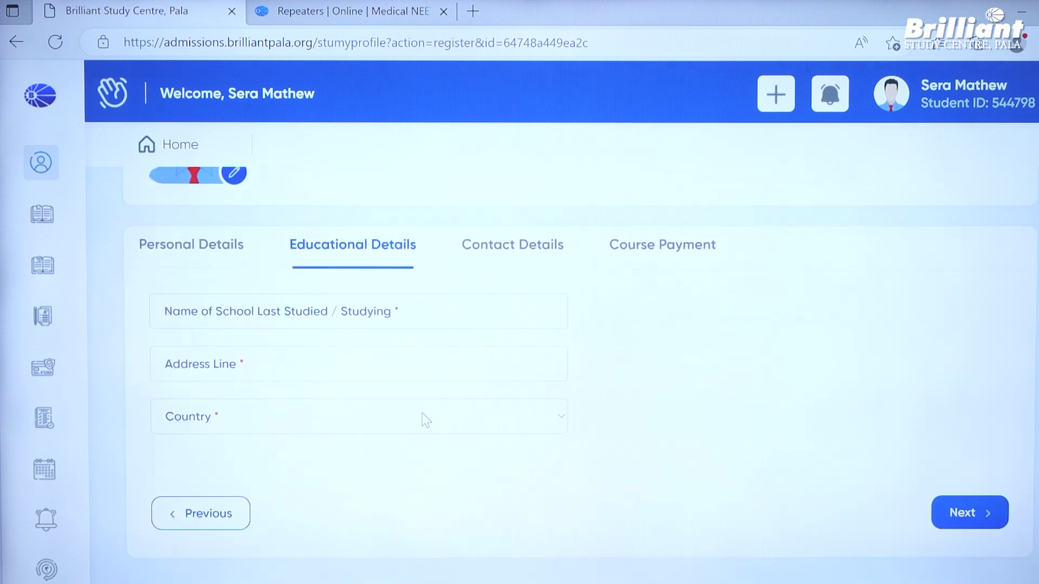
pyautogui.click(378, 323)
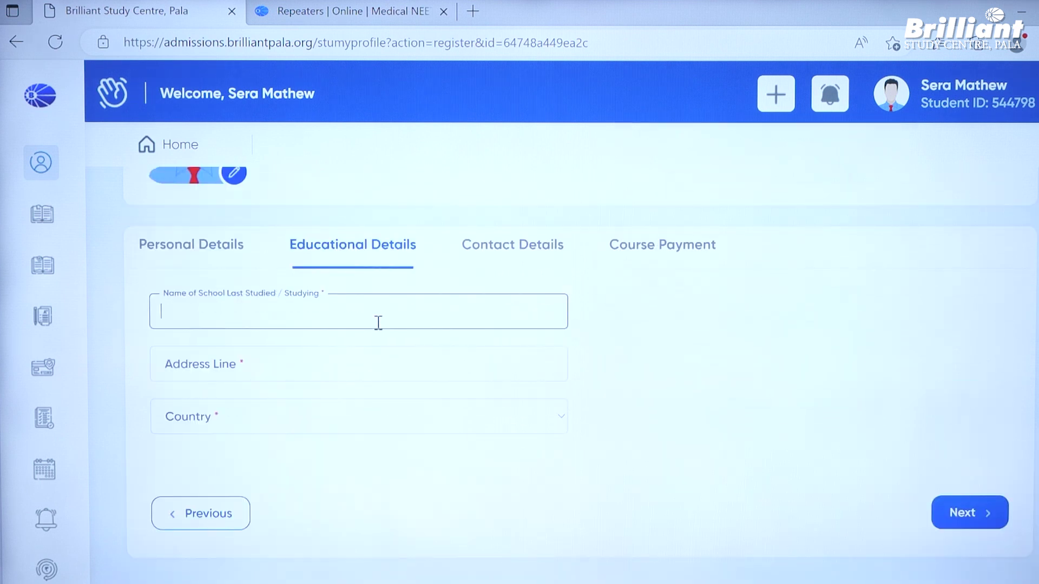
pyautogui.write('GOVT HSS')
pyautogui.click(318, 367)
pyautogui.write('PALA')
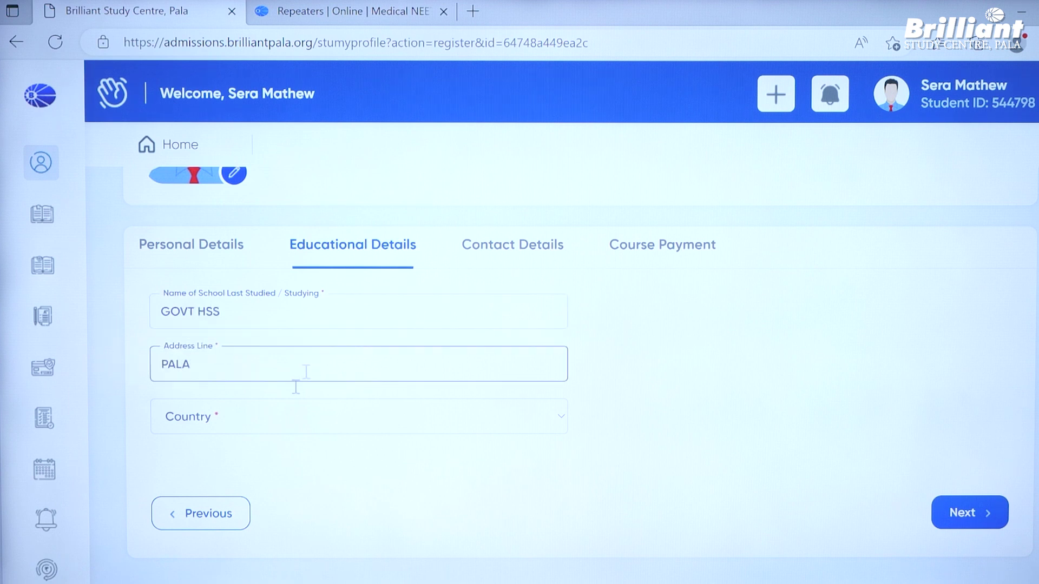
pyautogui.click(295, 417)
pyautogui.click(286, 459)
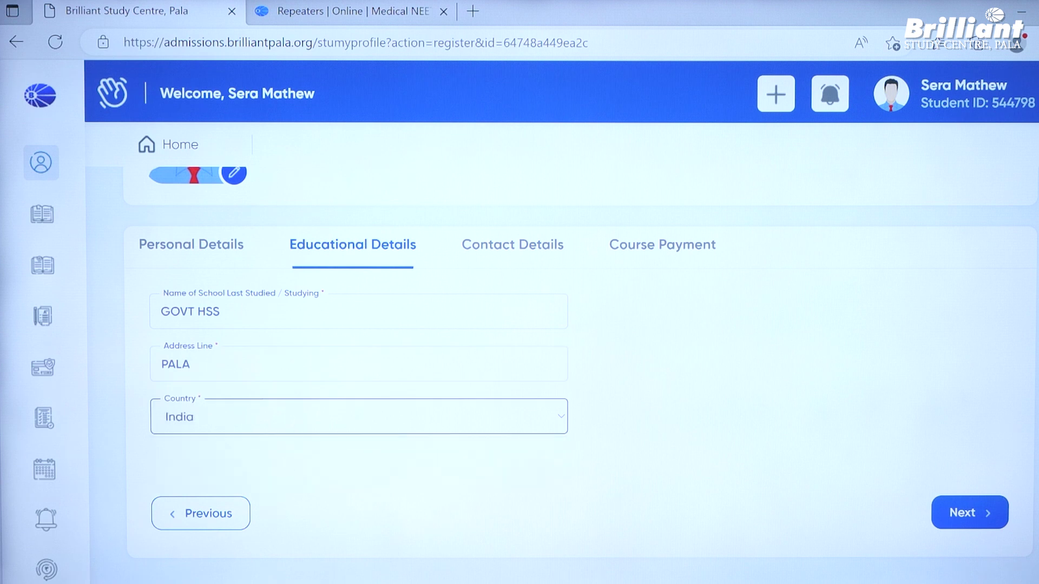
# - Continue to Contact Details and enter the house name
pyautogui.click(978, 512)
pyautogui.click(447, 354)
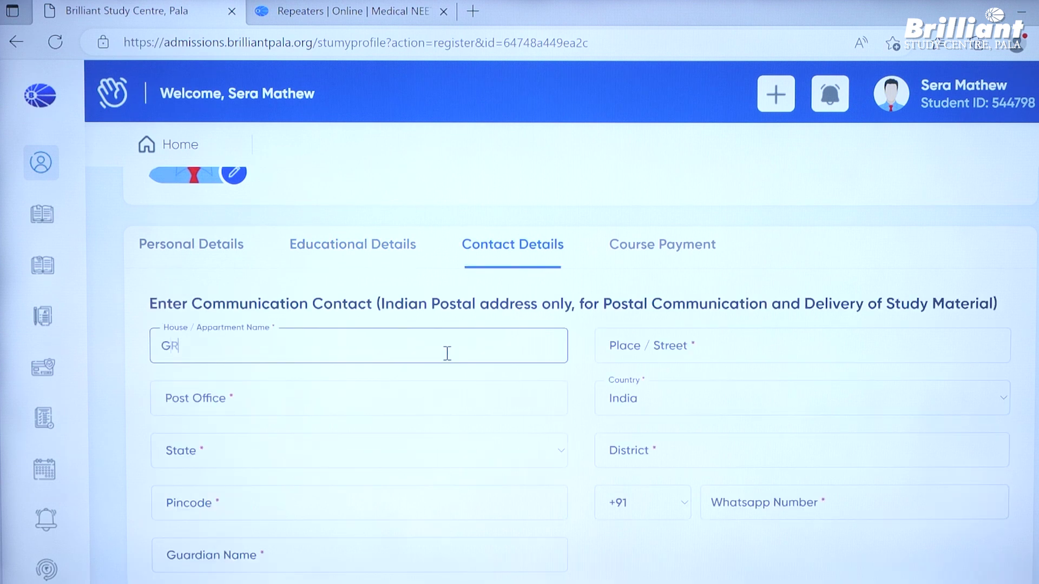
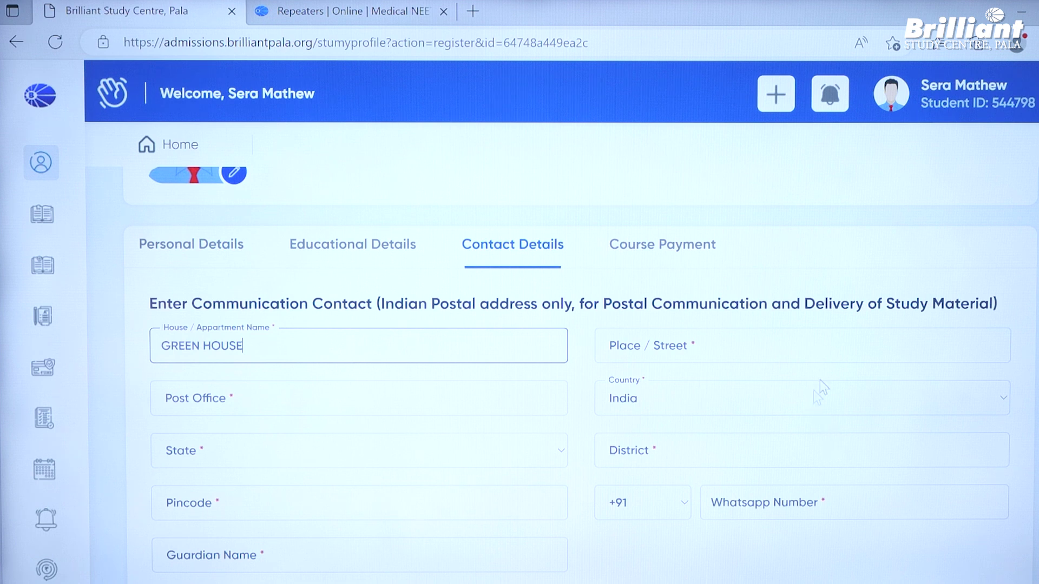
# - Fill in the home address's place, post office, state, district and pincode
pyautogui.click(750, 351)
pyautogui.write('PALA')
pyautogui.click(432, 401)
pyautogui.write('PALA')
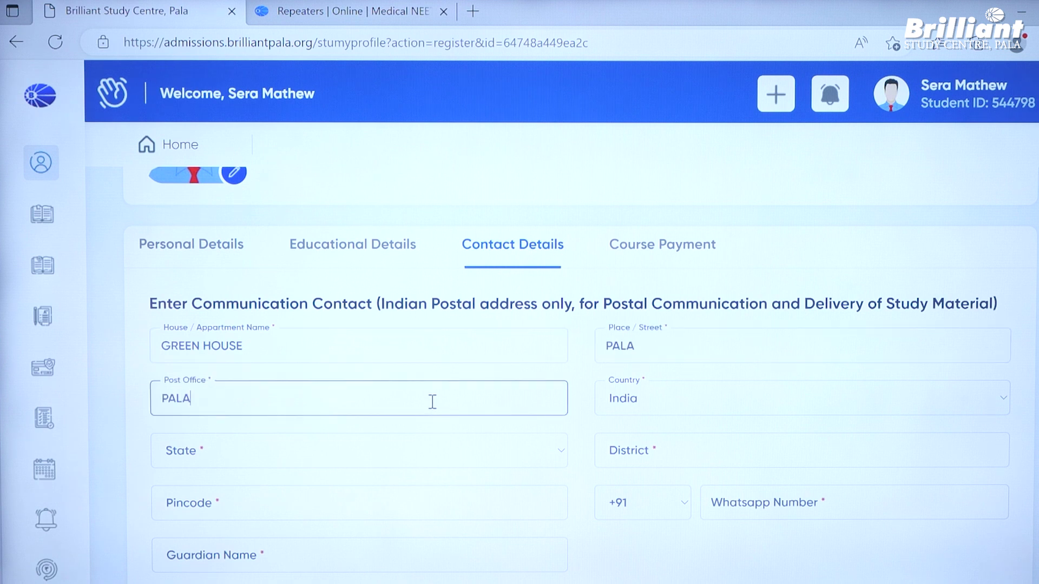
pyautogui.click(341, 463)
pyautogui.click(233, 406)
pyautogui.click(648, 450)
pyautogui.write('KOTTAYAM')
pyautogui.click(298, 524)
pyautogui.click(360, 513)
pyautogui.write('686603')
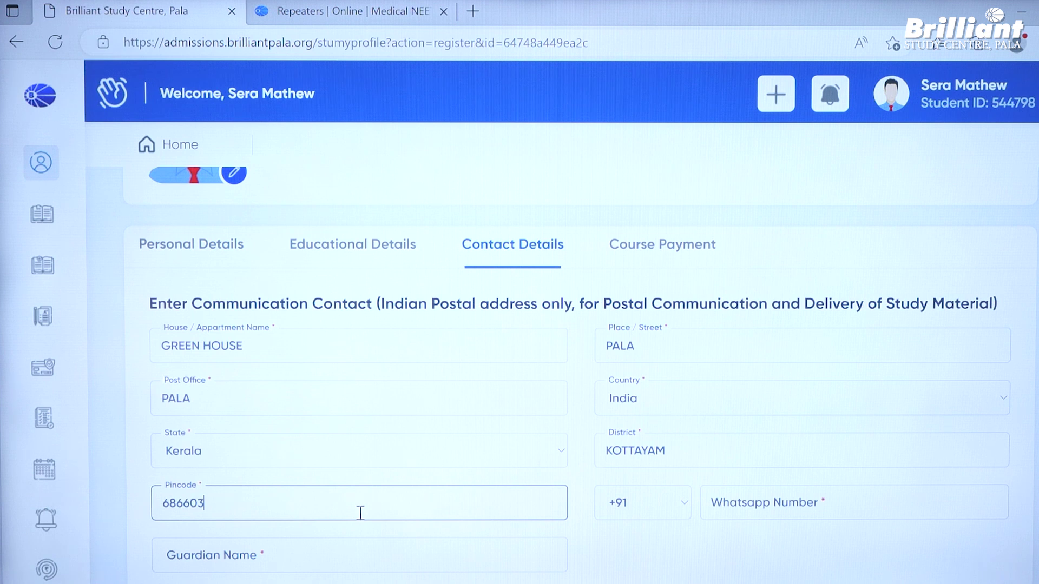
# - Enter the WhatsApp number and guardian's name, then save contact details
pyautogui.click(794, 502)
pyautogui.scroll(-3, 794, 502)
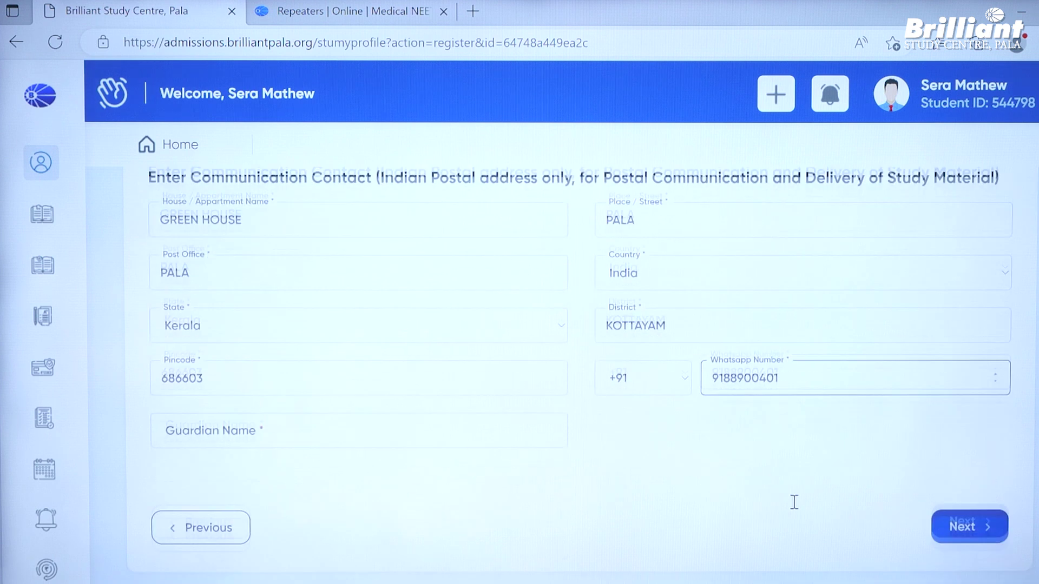
pyautogui.click(267, 399)
pyautogui.write('MATHEW')
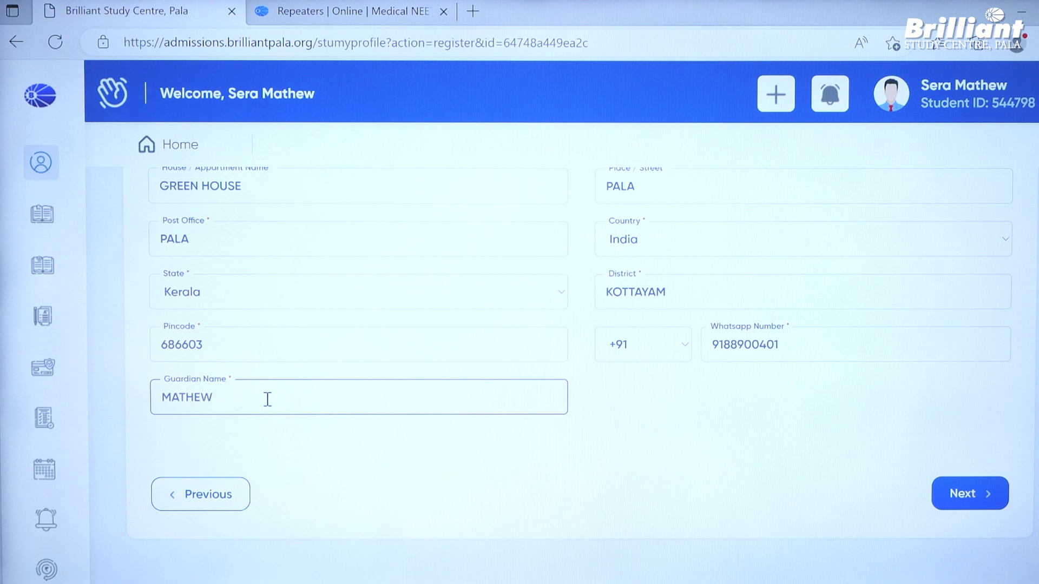
pyautogui.scroll(3, 282, 395)
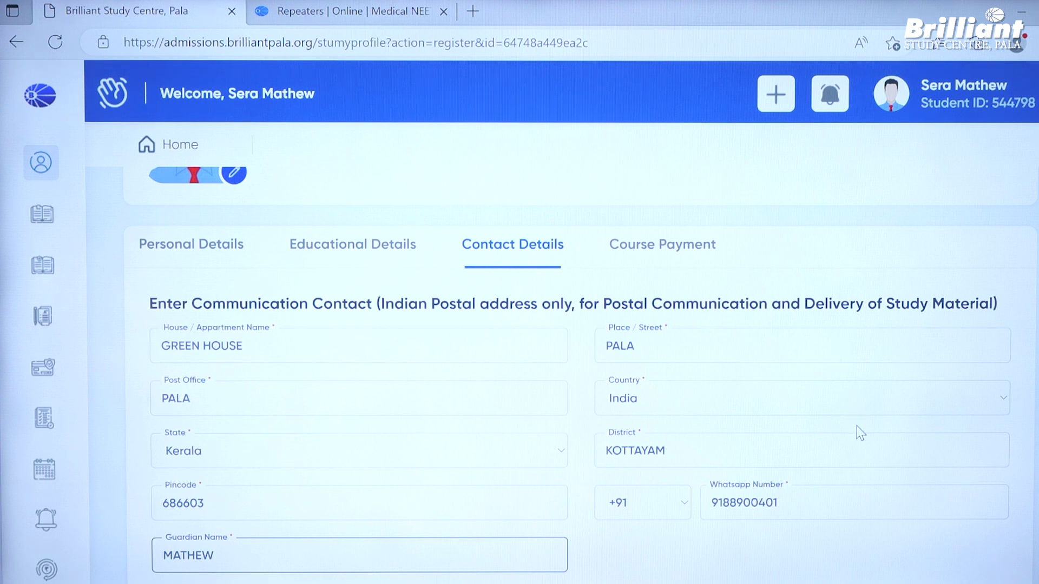
pyautogui.scroll(-1, 860, 433)
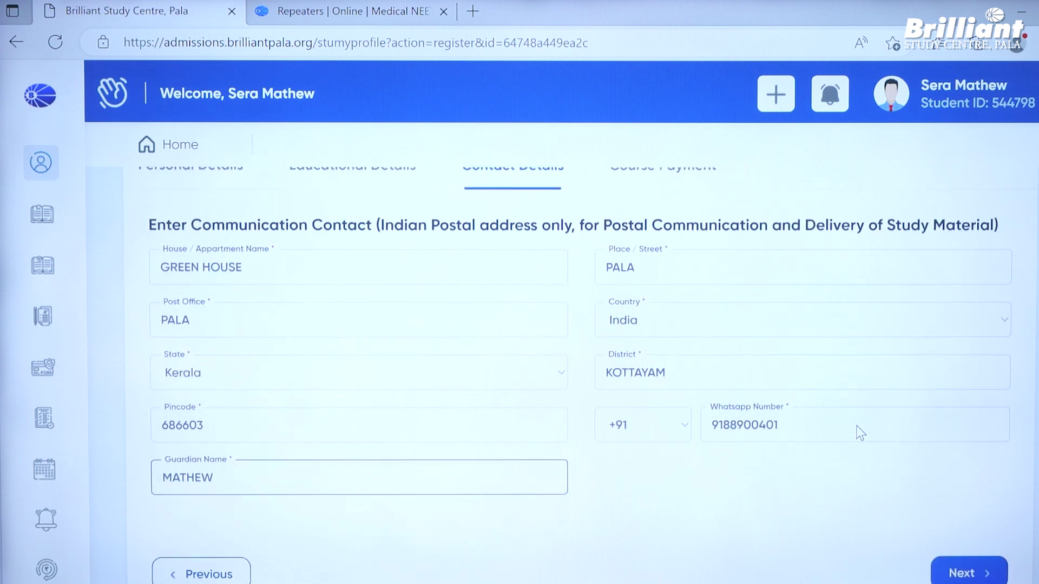
pyautogui.moveTo(146, 227); pyautogui.dragTo(1001, 222)
pyautogui.click(823, 496)
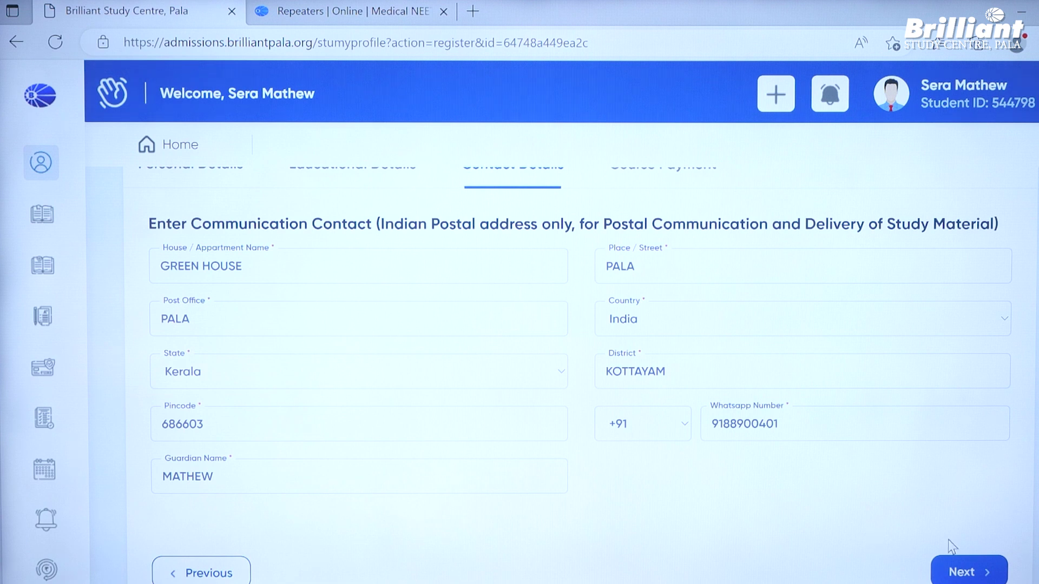
pyautogui.click(953, 565)
# - Dismiss the profile-updated confirmation and review the fee tables totalling INR 96,400
pyautogui.click(691, 310)
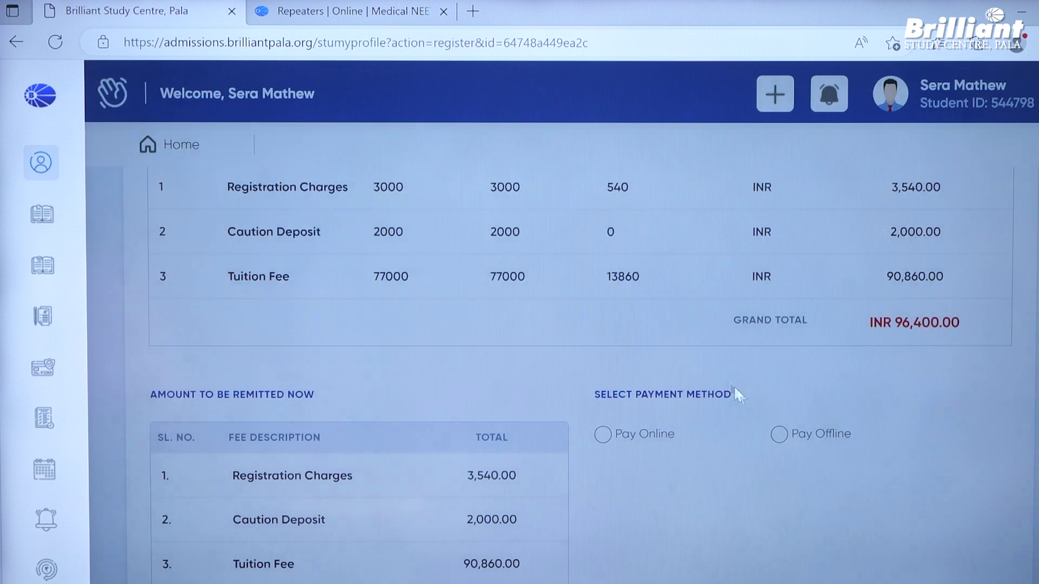
pyautogui.scroll(-3, 742, 394)
pyautogui.scroll(-1, 742, 395)
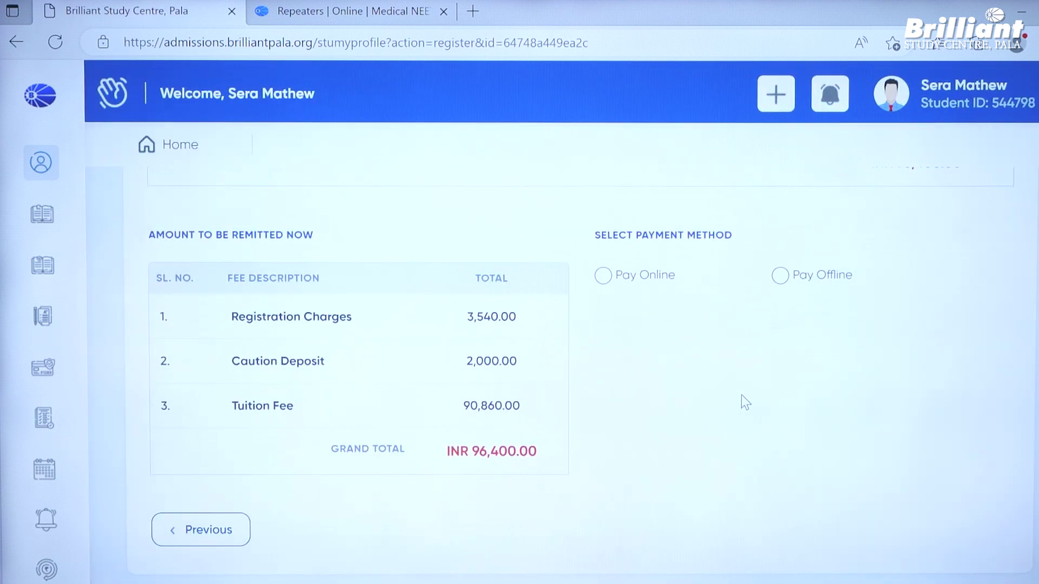
pyautogui.scroll(2, 741, 395)
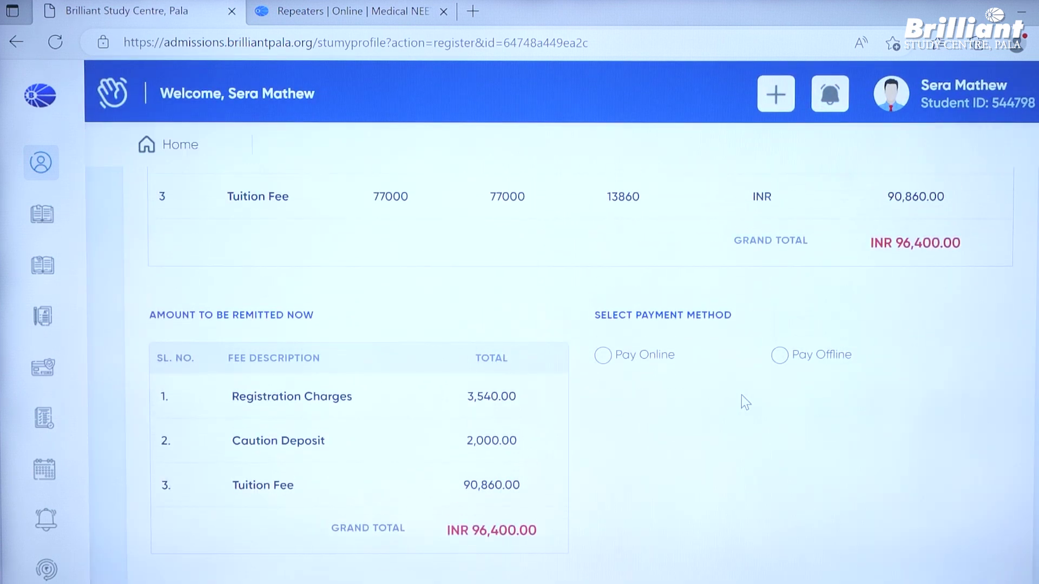
pyautogui.scroll(4, 742, 401)
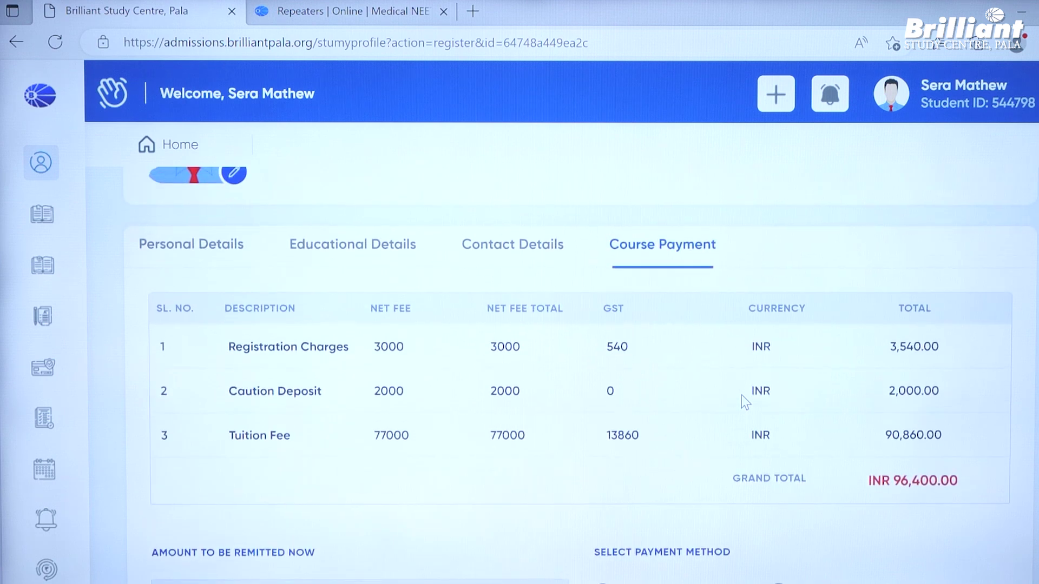
pyautogui.scroll(5, 741, 396)
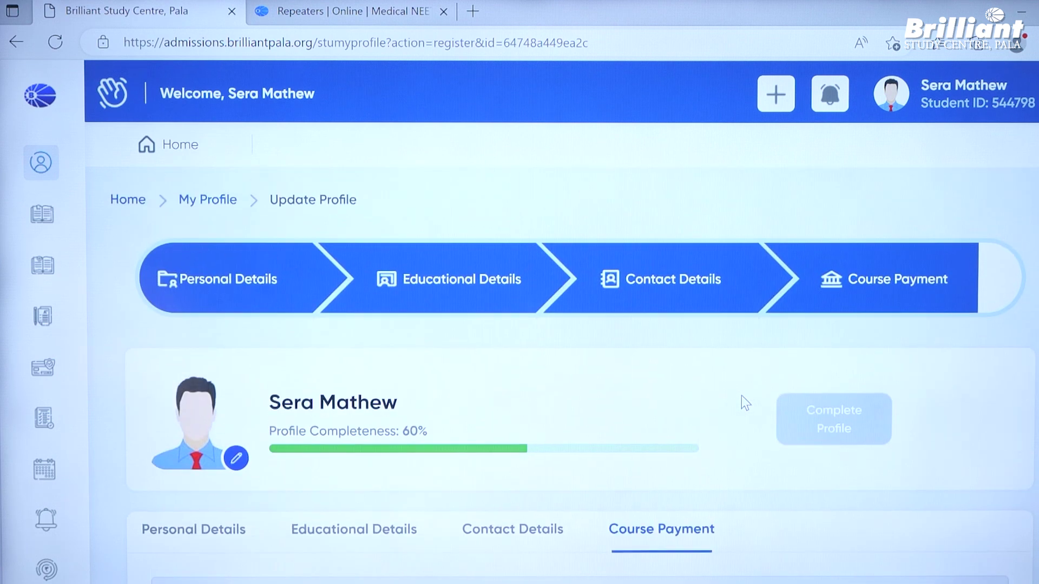
pyautogui.scroll(-2, 742, 396)
pyautogui.scroll(-3, 742, 396)
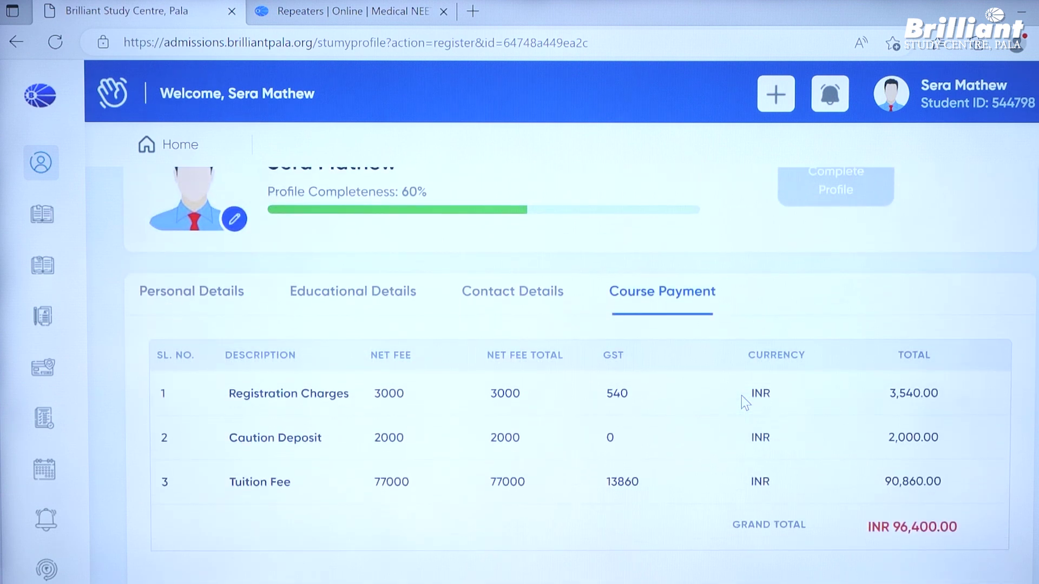
pyautogui.scroll(-7, 741, 395)
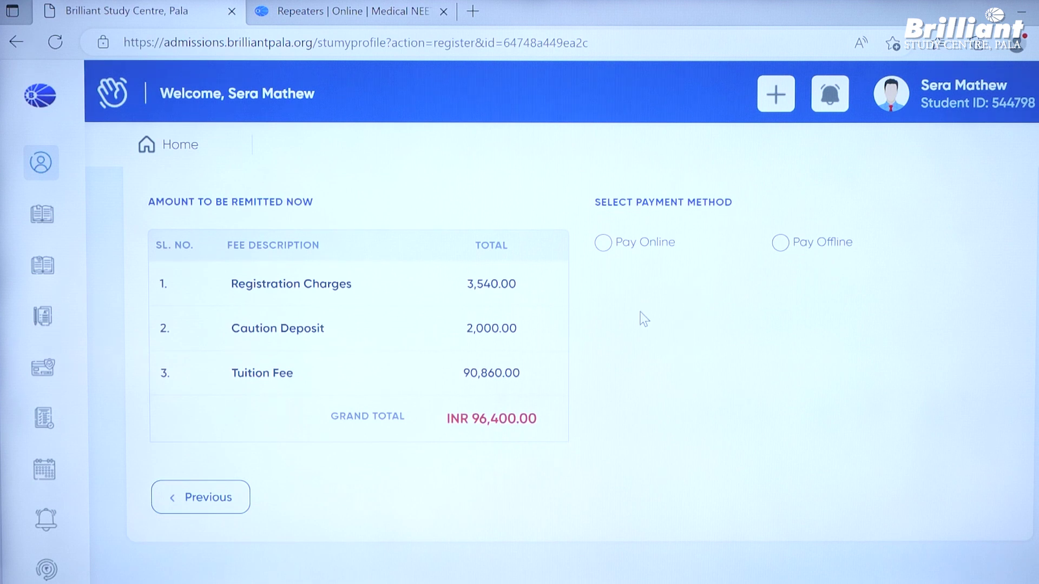
pyautogui.scroll(2, 642, 313)
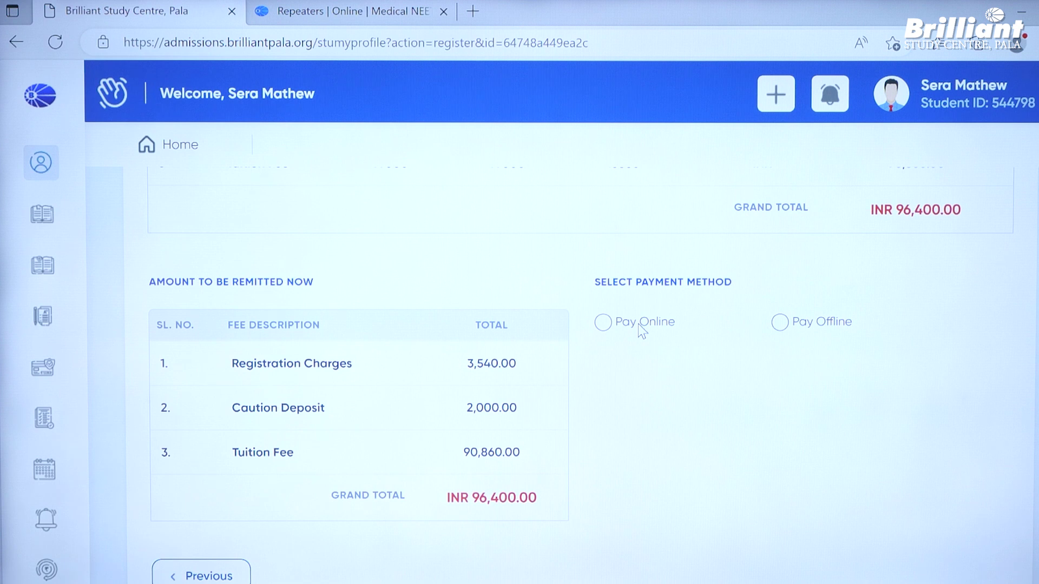
pyautogui.scroll(-5, 638, 323)
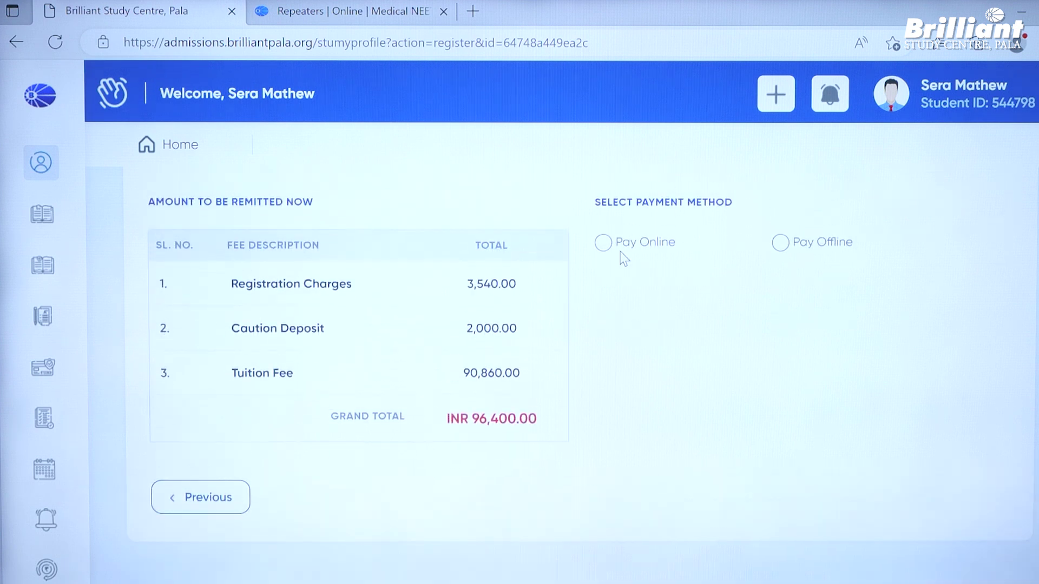
# - Choose Pay Online, proceed to pay, and agree to the refund policy
pyautogui.click(604, 242)
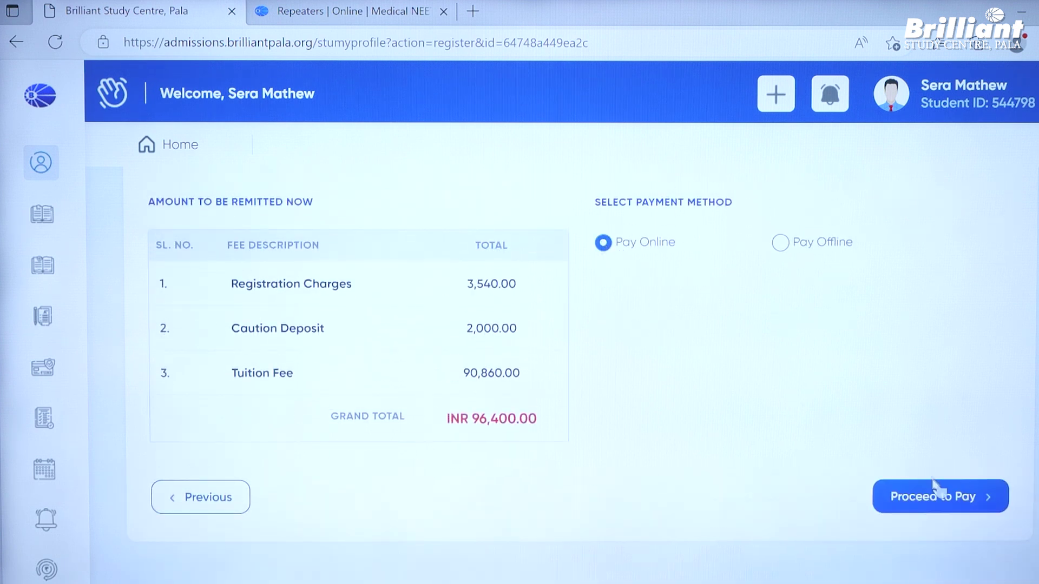
pyautogui.click(941, 502)
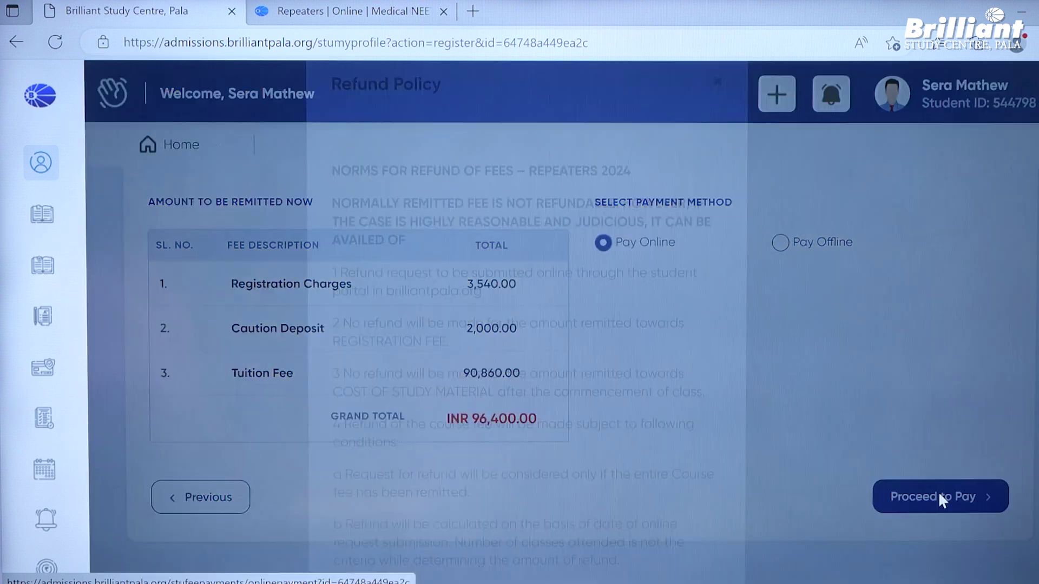
pyautogui.scroll(-8, 663, 409)
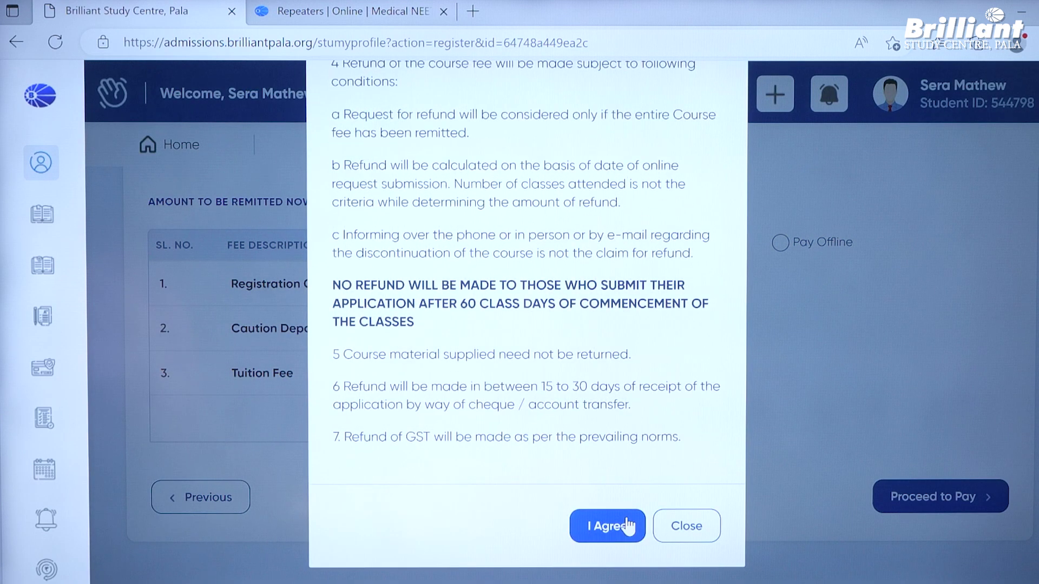
pyautogui.click(627, 519)
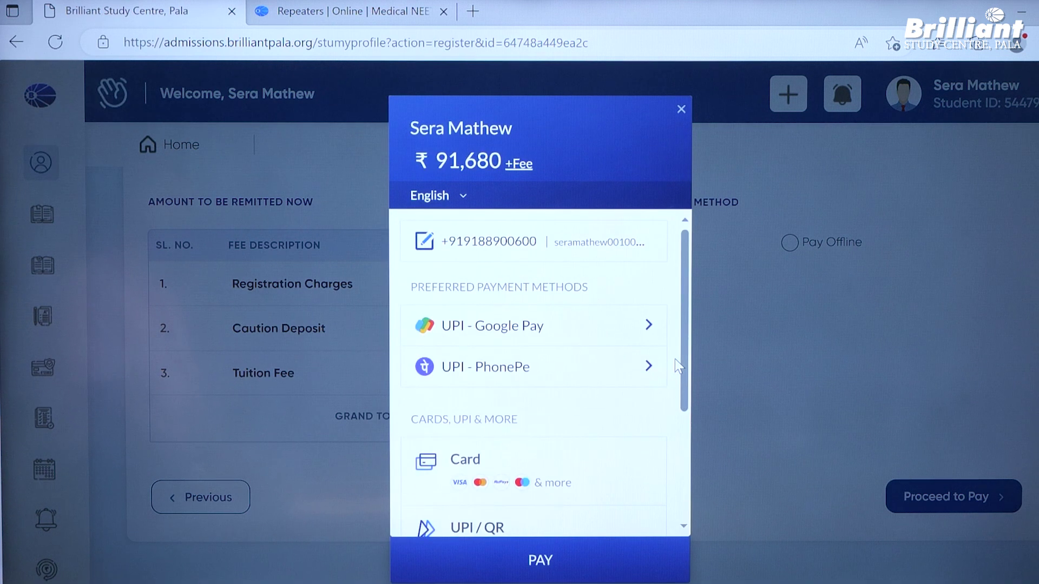
# - Select UPI - Google Pay in the gateway and try then erase a test UPI ID
pyautogui.scroll(-2, 675, 360)
pyautogui.scroll(2, 675, 359)
pyautogui.scroll(-3, 675, 358)
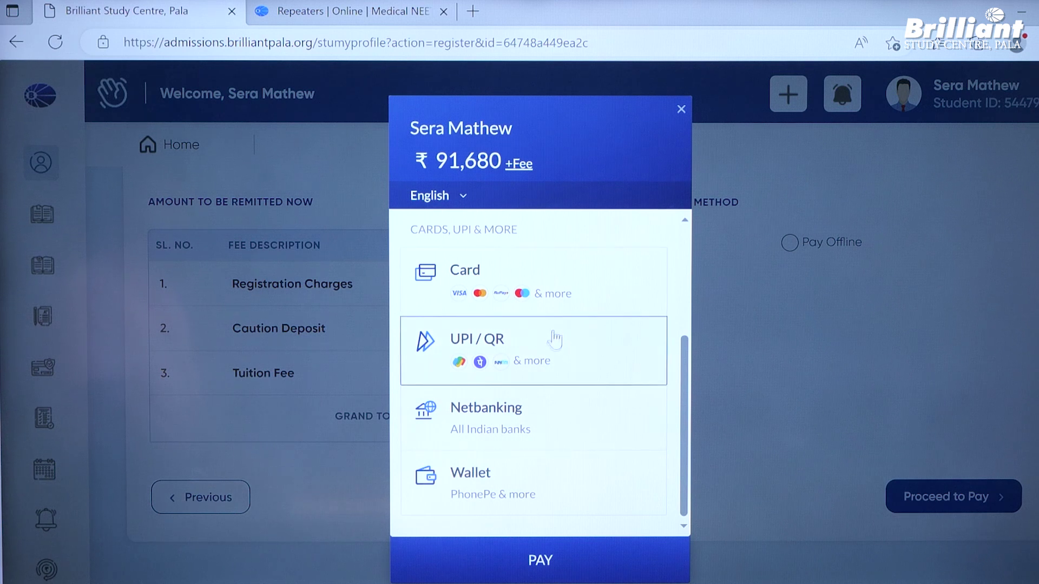
pyautogui.scroll(2, 555, 352)
pyautogui.scroll(3, 552, 353)
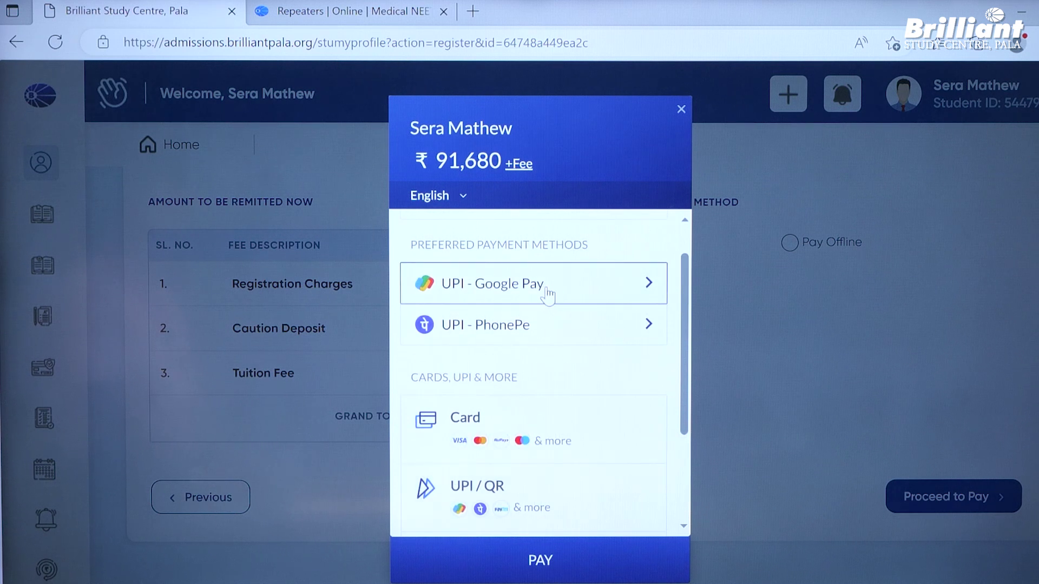
pyautogui.click(548, 293)
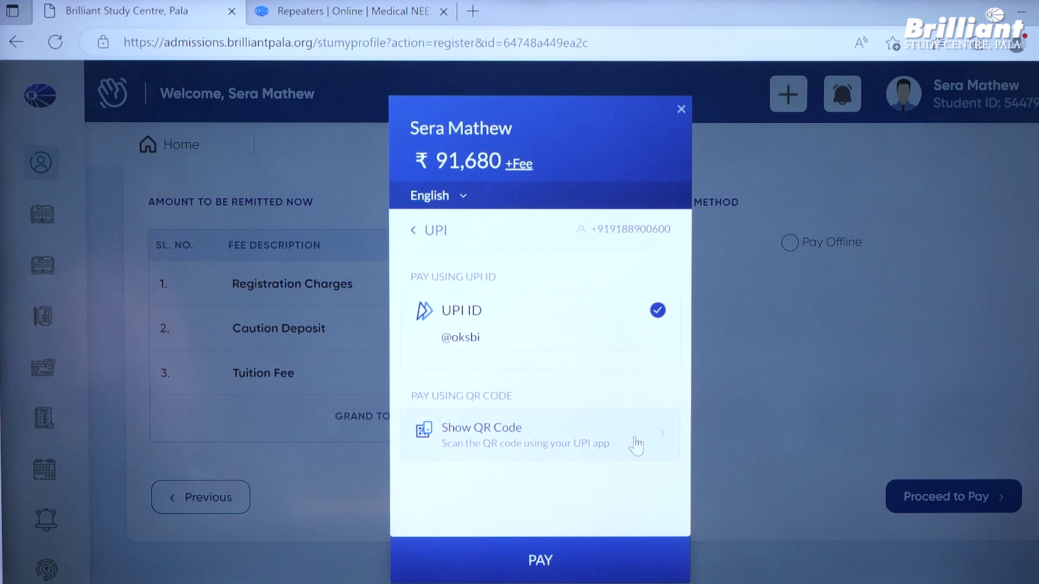
pyautogui.click(506, 339)
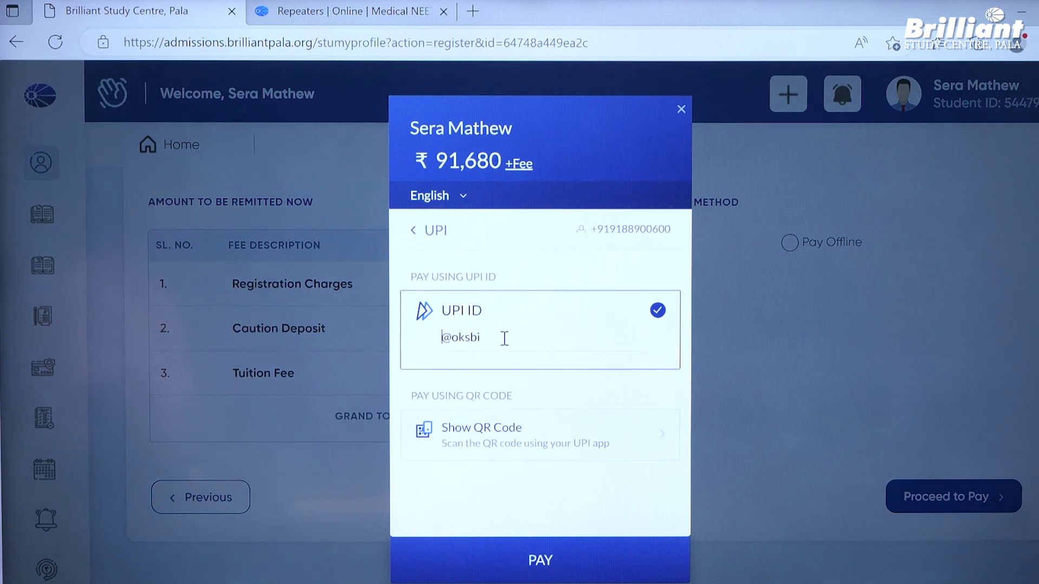
pyautogui.write('GHGHFGHFH')
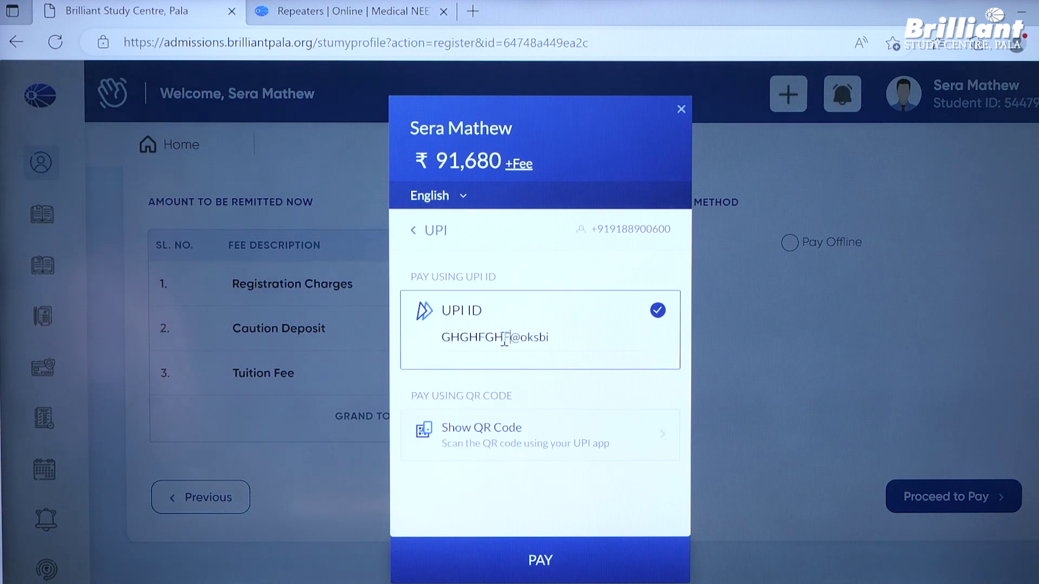
pyautogui.press('BackSpace')
pyautogui.press('BackSpace')
pyautogui.press('BackSpace')
pyautogui.press('BackSpace')
pyautogui.press('BackSpace')
pyautogui.press('BackSpace')
pyautogui.press('BackSpace')
pyautogui.press('BackSpace')
pyautogui.press('BackSpace')
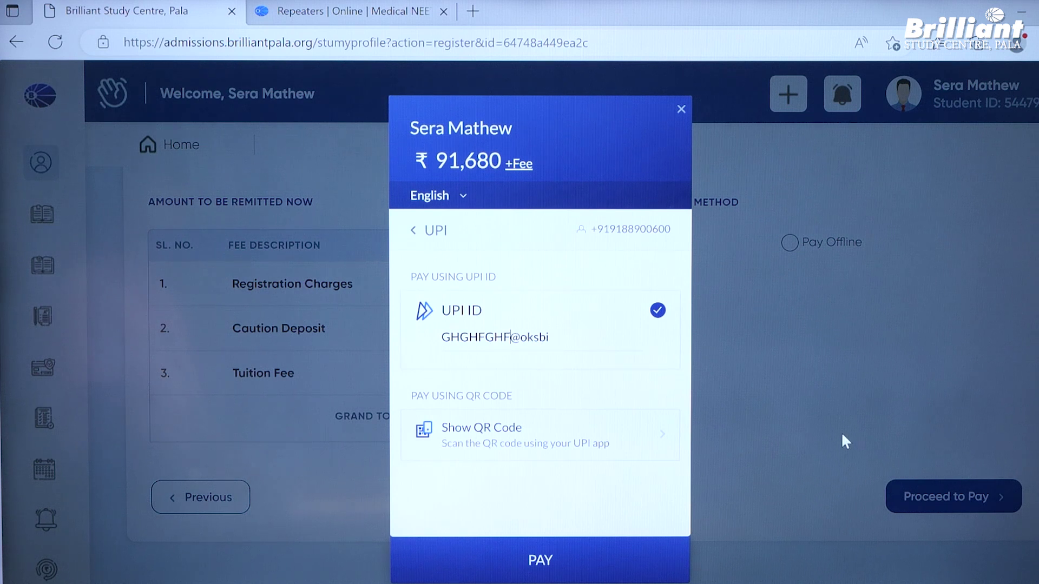
# - Generate the UPI payment QR code, then back out and close the gateway unpaid
pyautogui.click(655, 442)
pyautogui.click(626, 490)
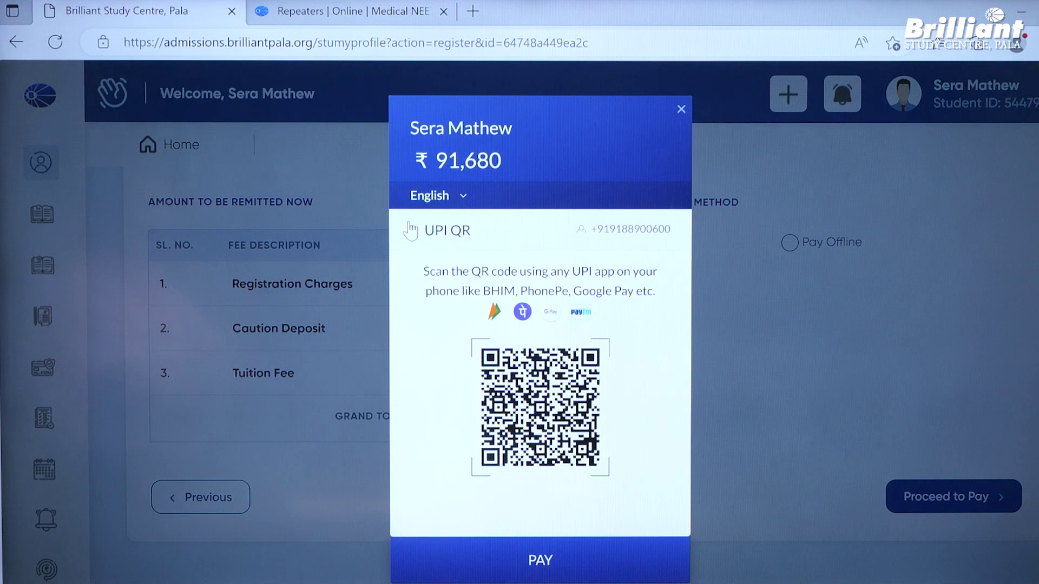
pyautogui.click(410, 230)
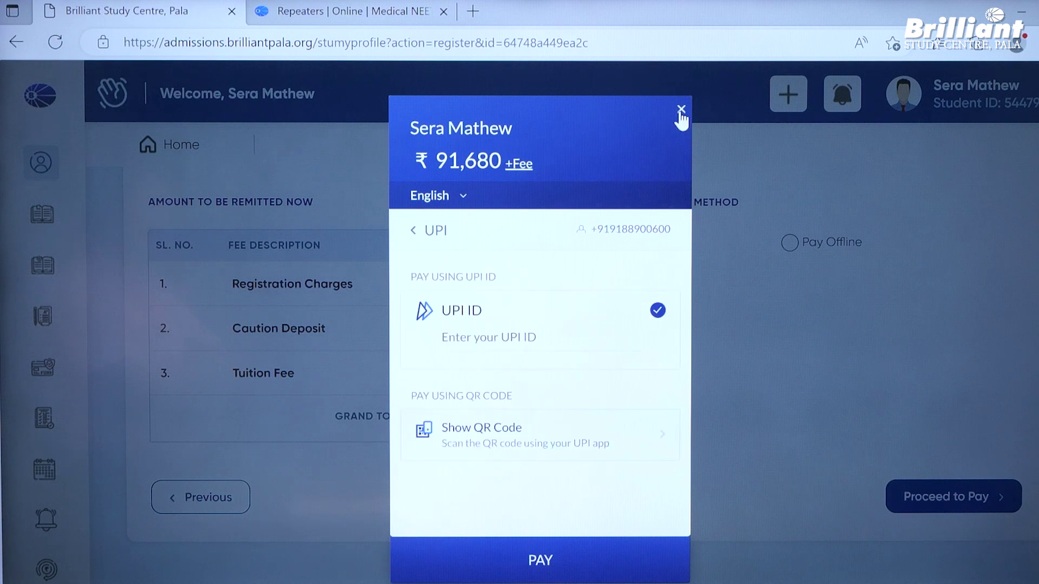
pyautogui.click(682, 109)
# - Choose Pay Offline, review the Rs.91,680 South Indian Bank challan, then return to the portal
pyautogui.click(810, 245)
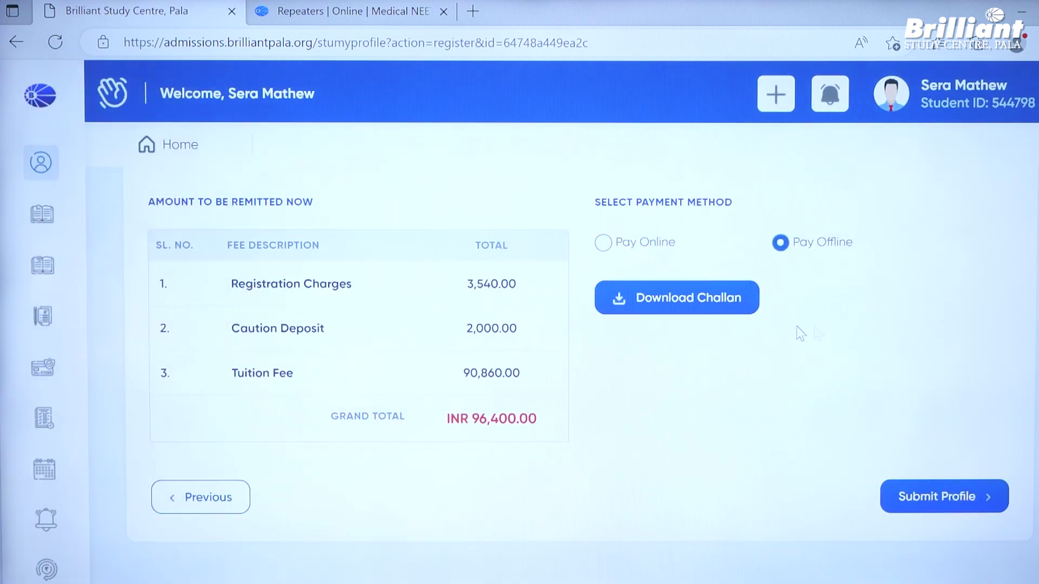
pyautogui.click(721, 317)
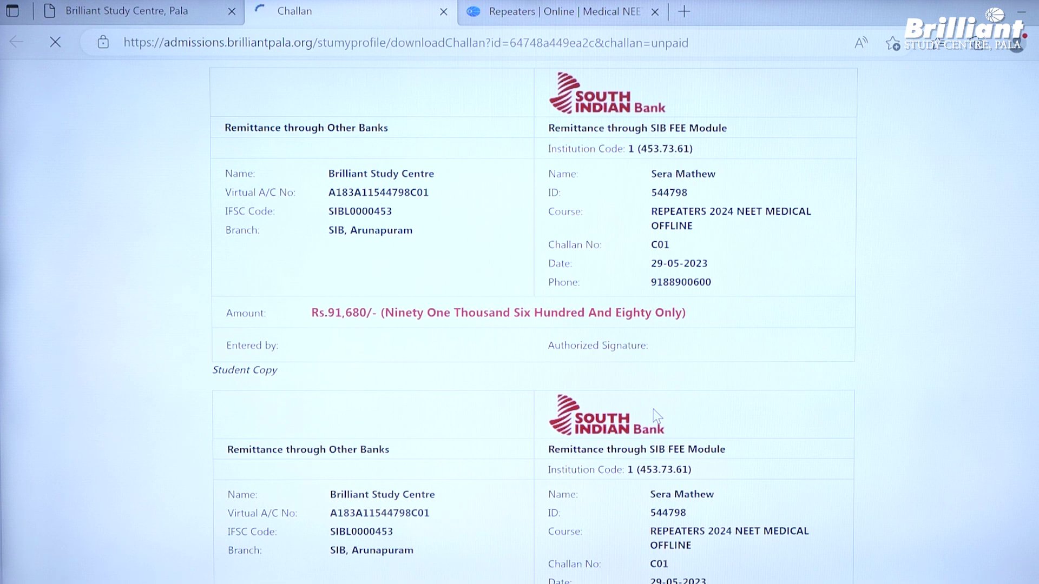
pyautogui.scroll(-3, 654, 409)
pyautogui.scroll(-3, 654, 409)
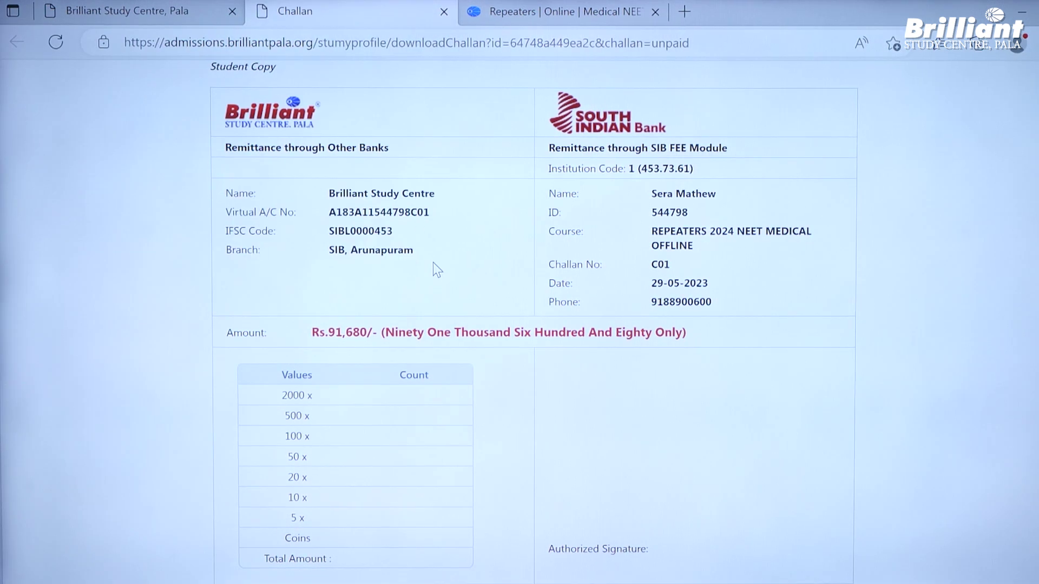
pyautogui.moveTo(426, 259); pyautogui.dragTo(406, 254)
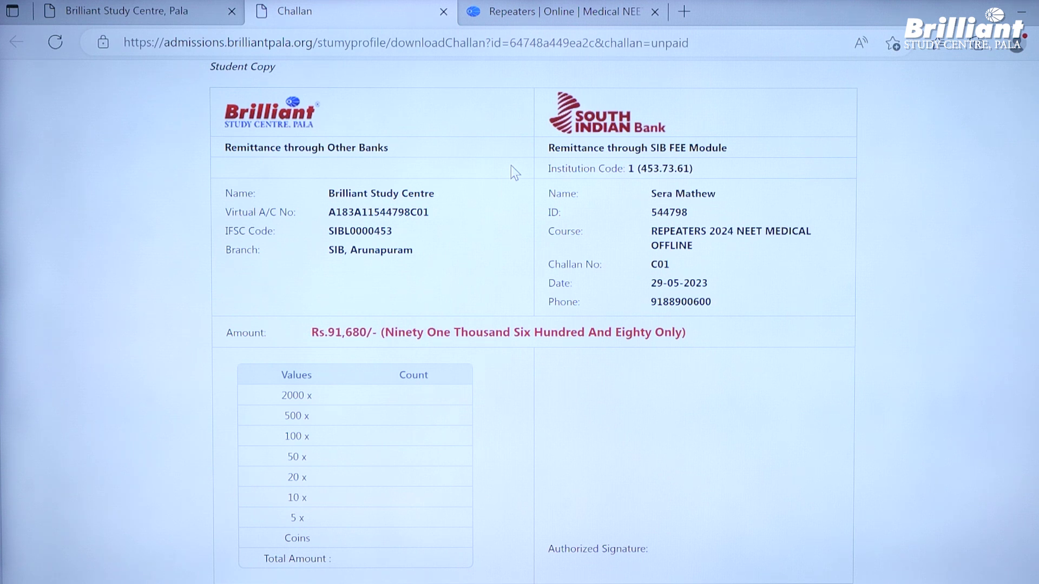
pyautogui.click(179, 11)
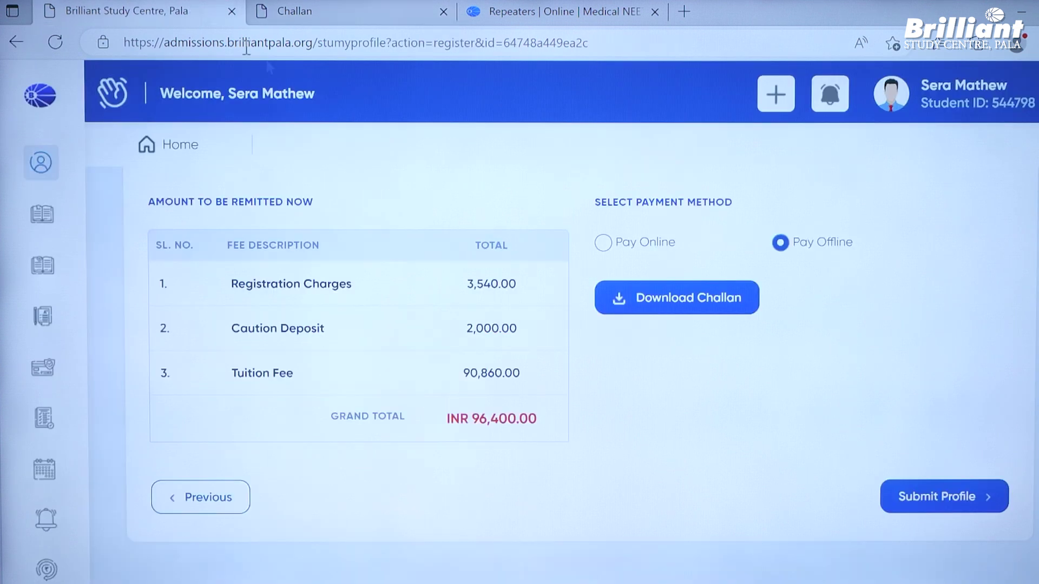
# - Toggle Pay Online back to Pay Offline, check the 96,400 INR due, and go to Update Qualification
pyautogui.click(603, 242)
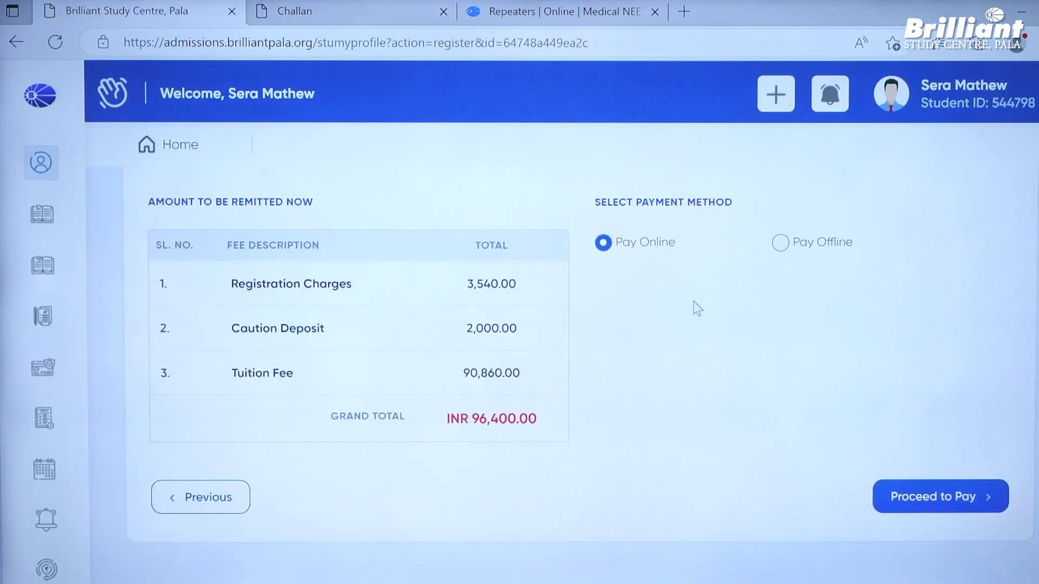
pyautogui.click(779, 244)
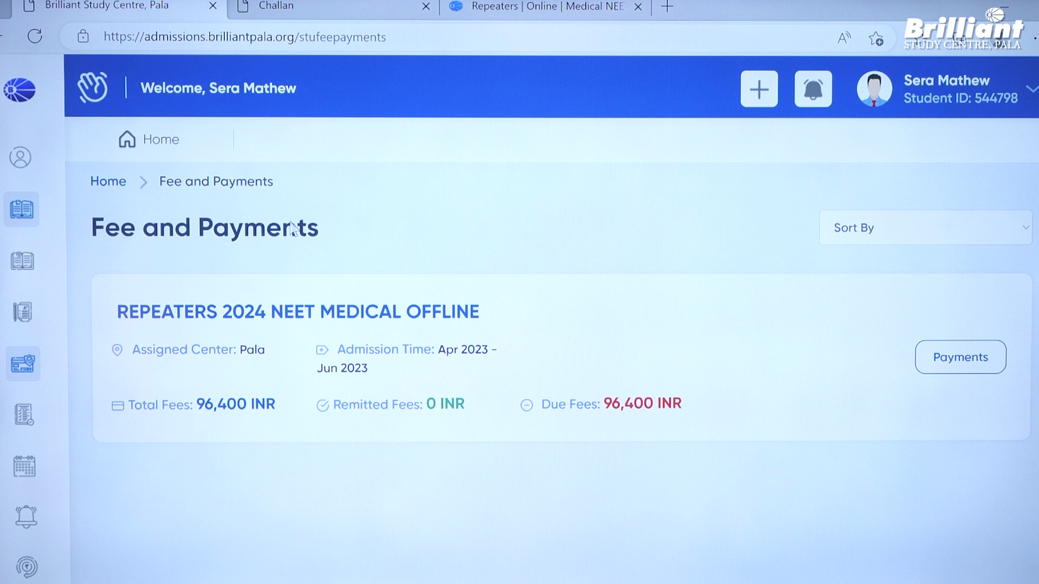
pyautogui.moveTo(192, 221)
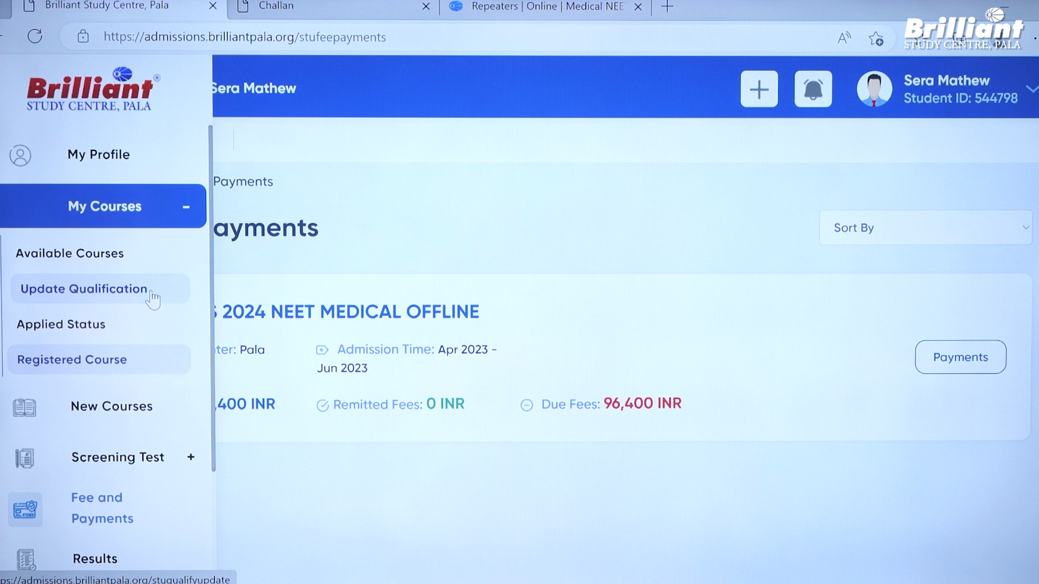
pyautogui.click(152, 297)
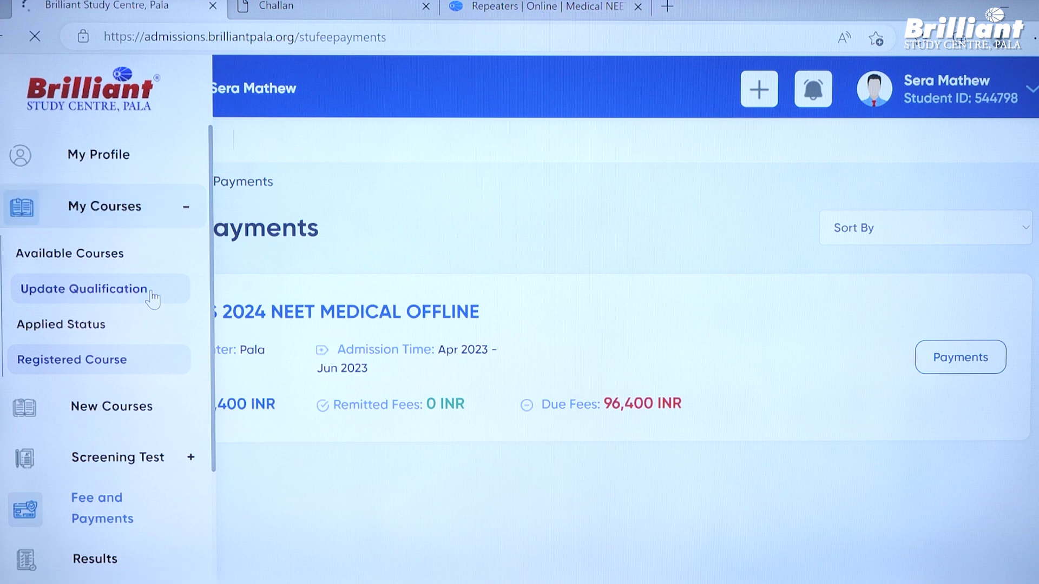
# - Open the Class XII qualification record for editing and scroll to Higher Secondary Details
pyautogui.moveTo(664, 356)
pyautogui.mouseDown()
pyautogui.moveTo(875, 353)
pyautogui.moveTo(675, 355)
pyautogui.mouseUp()
pyautogui.click(656, 255)
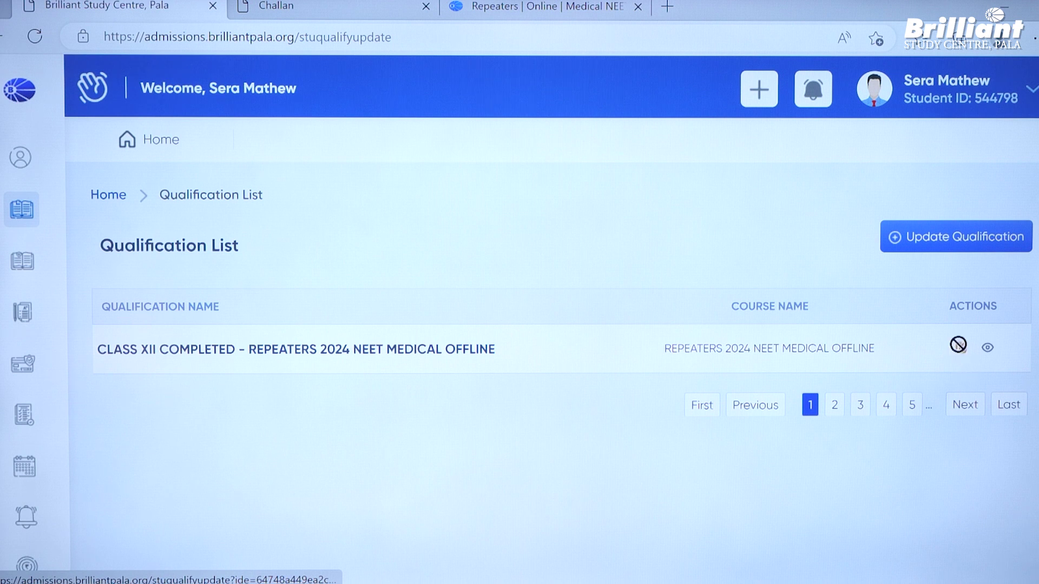
pyautogui.click(961, 349)
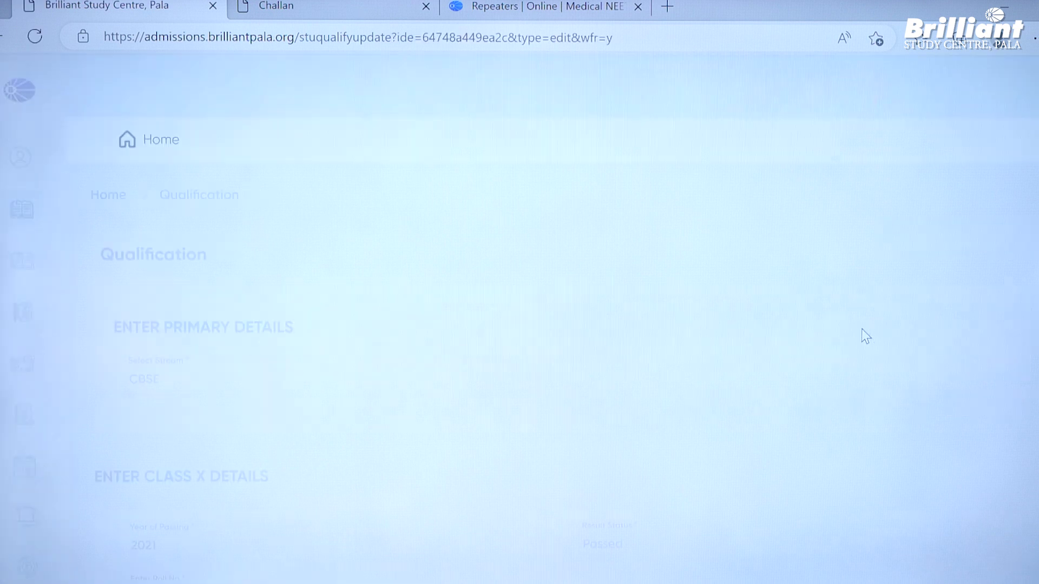
pyautogui.scroll(-6, 862, 329)
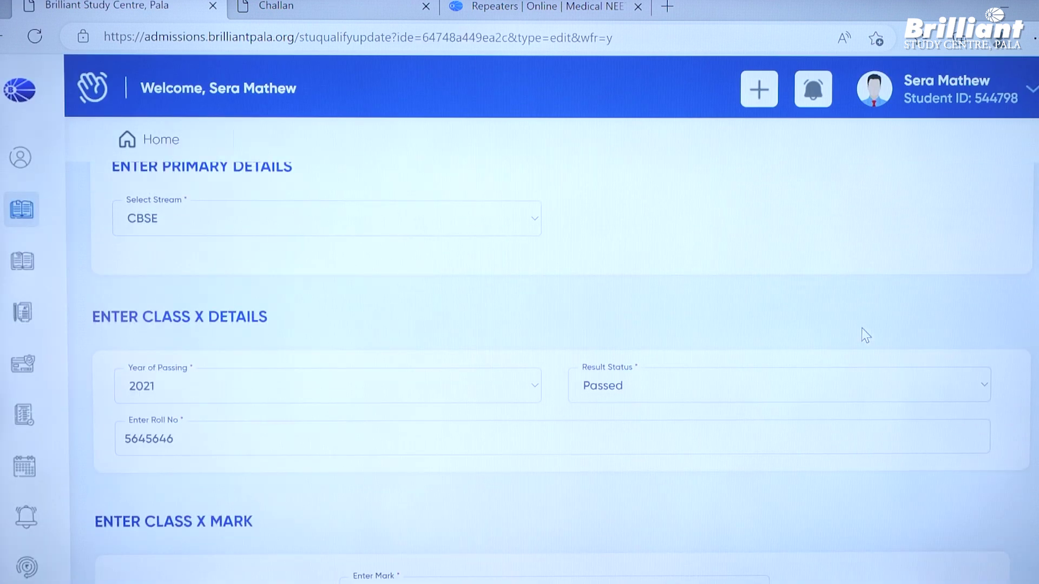
pyautogui.scroll(-3, 861, 328)
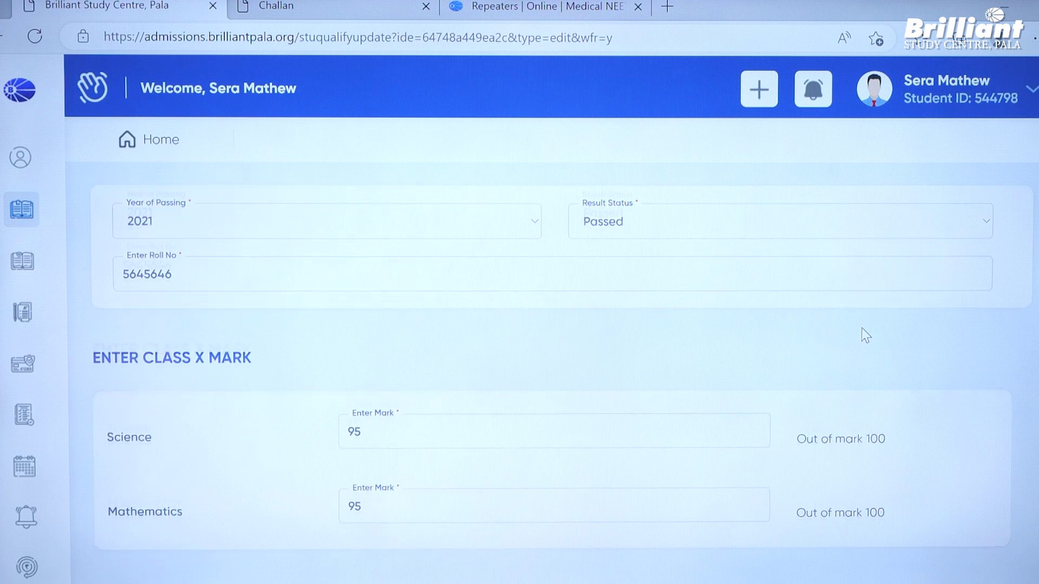
pyautogui.scroll(-3, 861, 327)
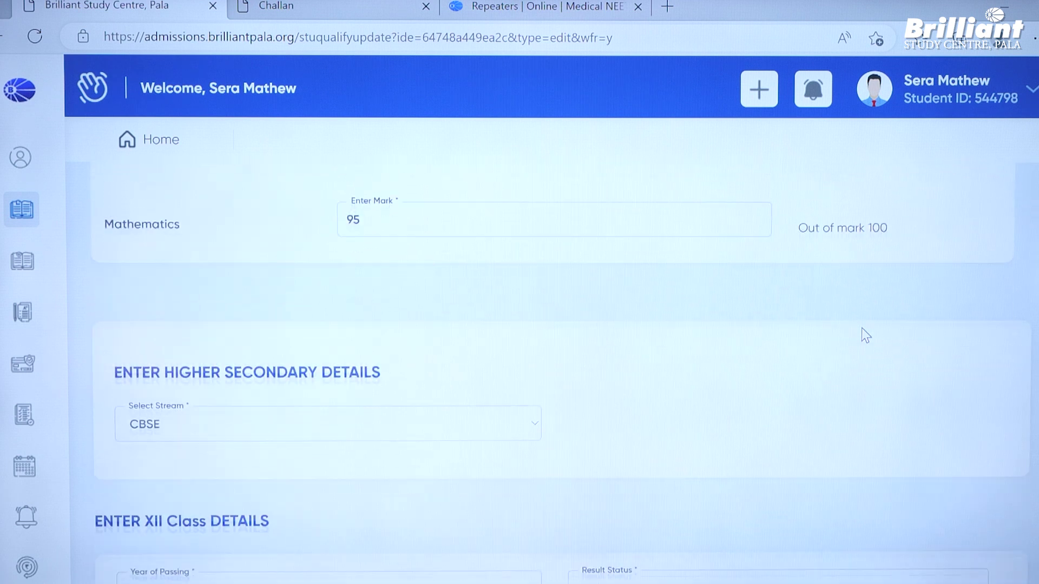
# - Set the Select Stream dropdown under Higher Secondary Details to HSE instead of CBSE
pyautogui.click(492, 398)
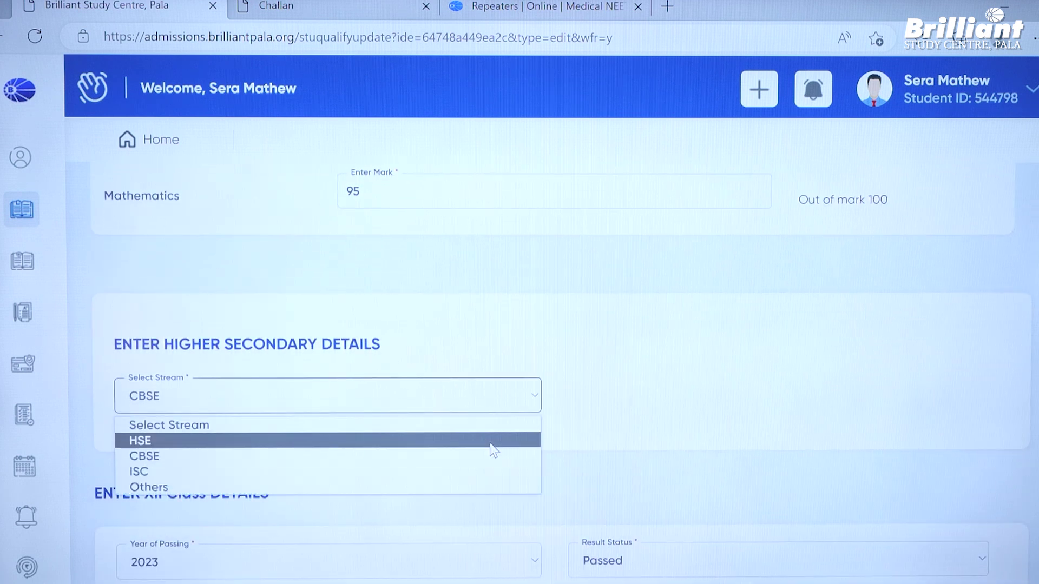
pyautogui.click(490, 441)
pyautogui.scroll(-2, 681, 391)
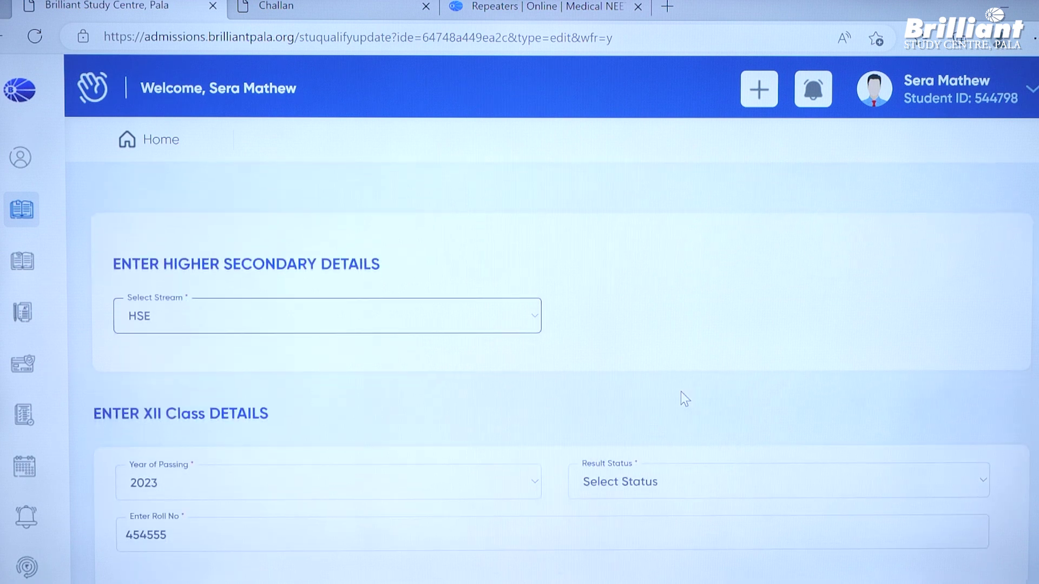
pyautogui.scroll(10, 681, 392)
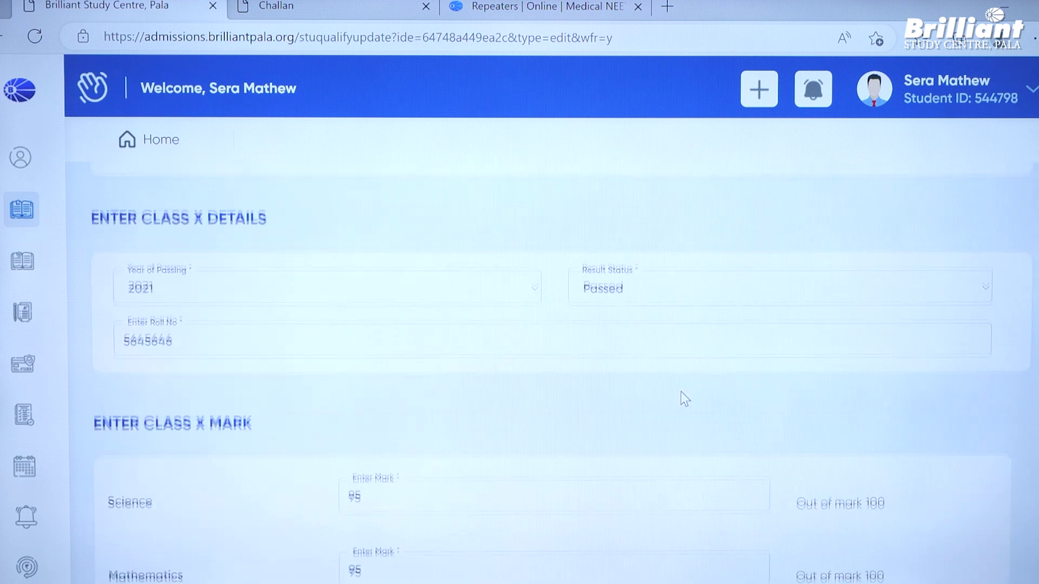
pyautogui.scroll(2, 681, 391)
pyautogui.scroll(-5, 680, 392)
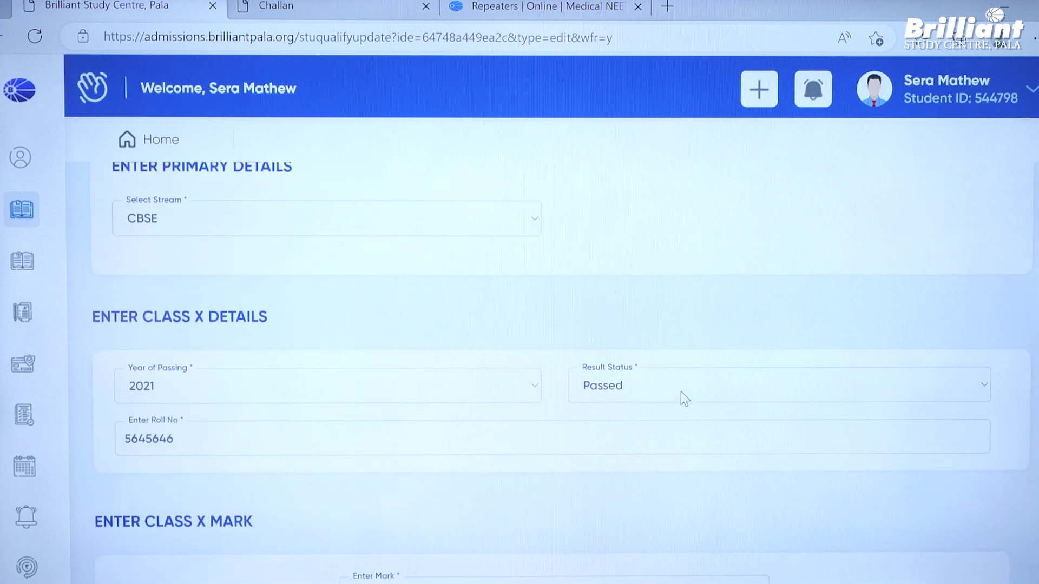
pyautogui.scroll(-9, 681, 392)
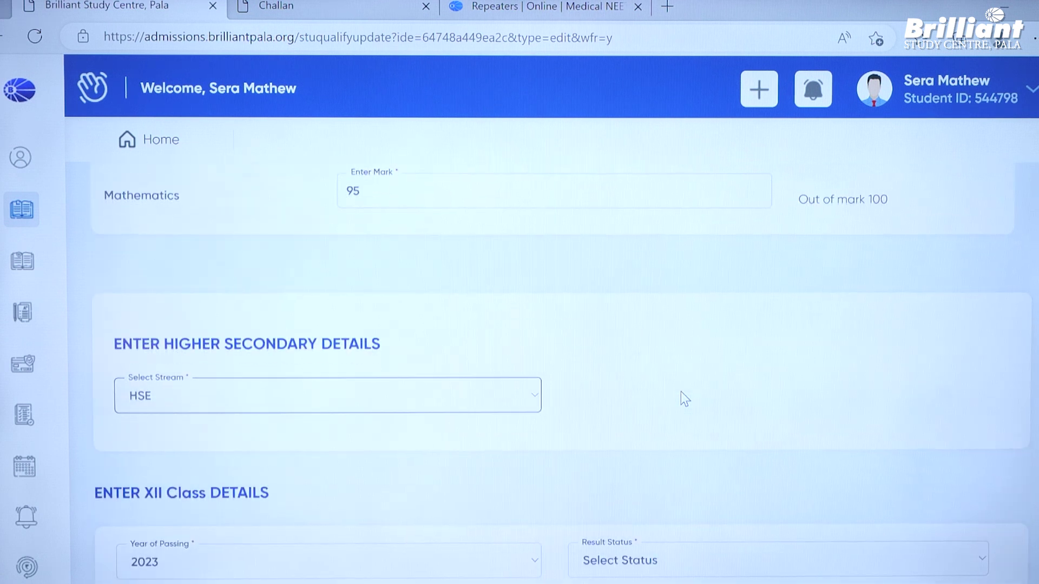
pyautogui.scroll(2, 681, 392)
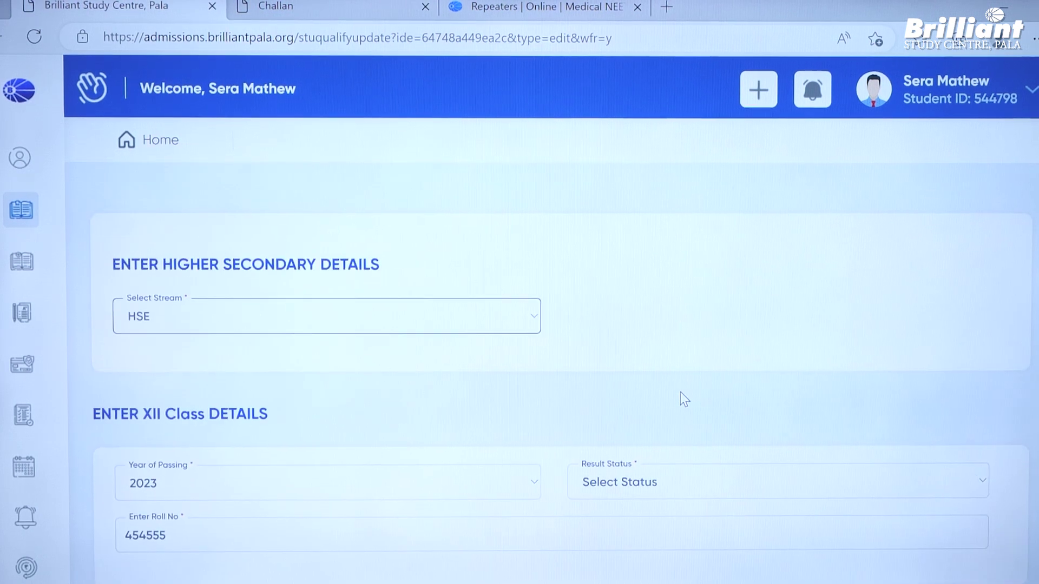
pyautogui.scroll(-3, 680, 392)
pyautogui.scroll(2, 670, 401)
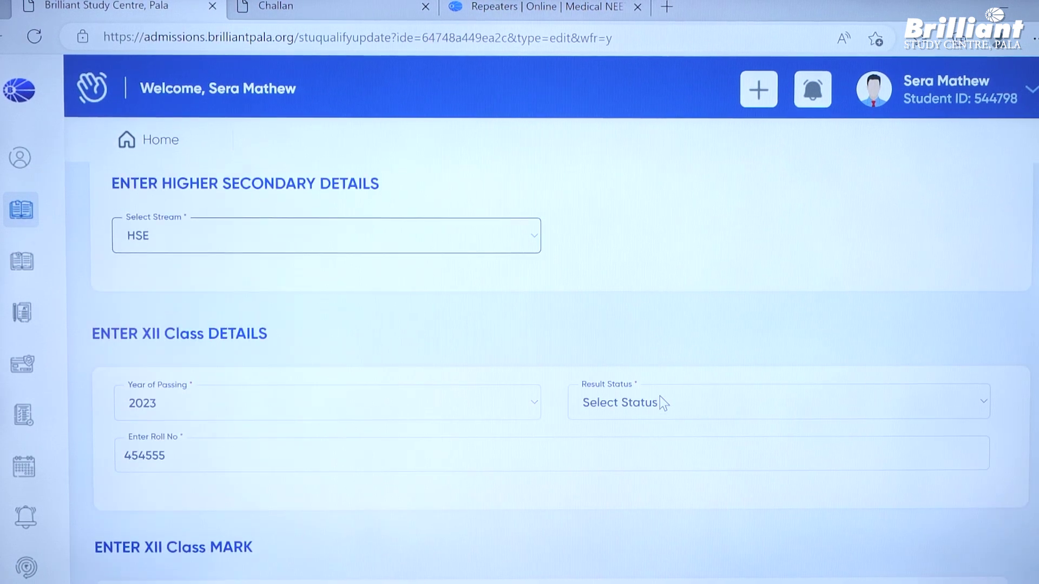
pyautogui.click(474, 234)
# - Keep HSE as the stream, mark the XII result as Passed, and complete the roll number
pyautogui.click(469, 282)
pyautogui.click(706, 394)
pyautogui.click(684, 446)
pyautogui.click(685, 446)
pyautogui.write('546')
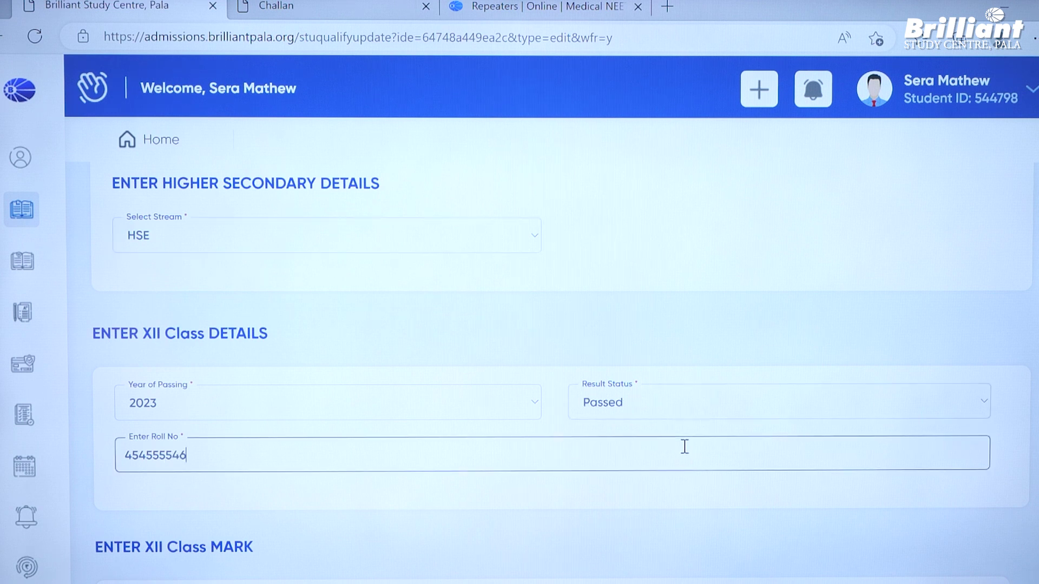
# - Enter 195 as the Physics, Chemistry and Biology marks
pyautogui.scroll(-2, 680, 460)
pyautogui.click(527, 310)
pyautogui.write('195')
pyautogui.press('Tab')
pyautogui.write('195')
pyautogui.press('Tab')
pyautogui.write('19')
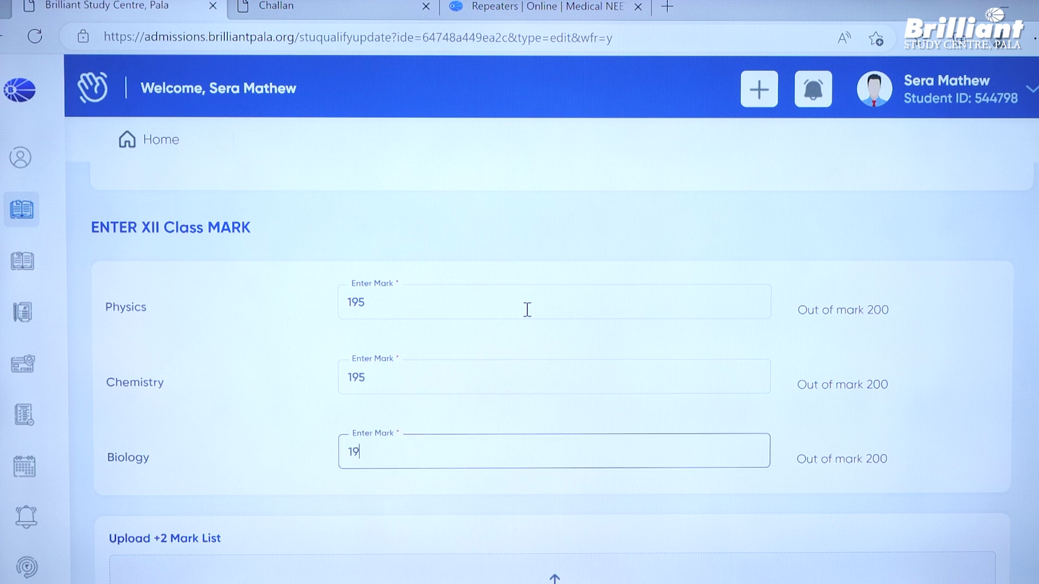
pyautogui.scroll(-1, 528, 310)
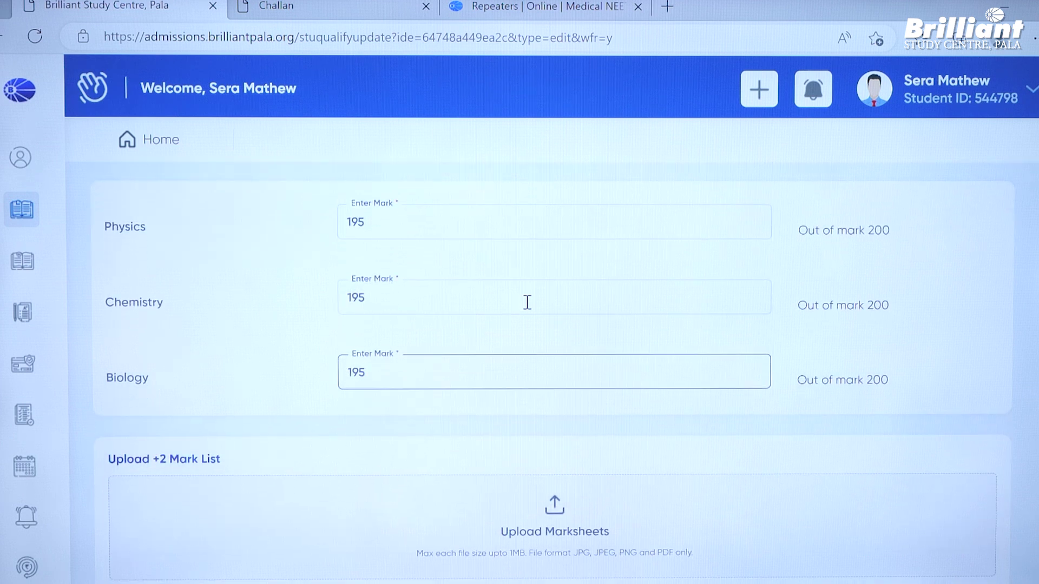
pyautogui.moveTo(895, 228); pyautogui.dragTo(799, 233)
pyautogui.click(842, 277)
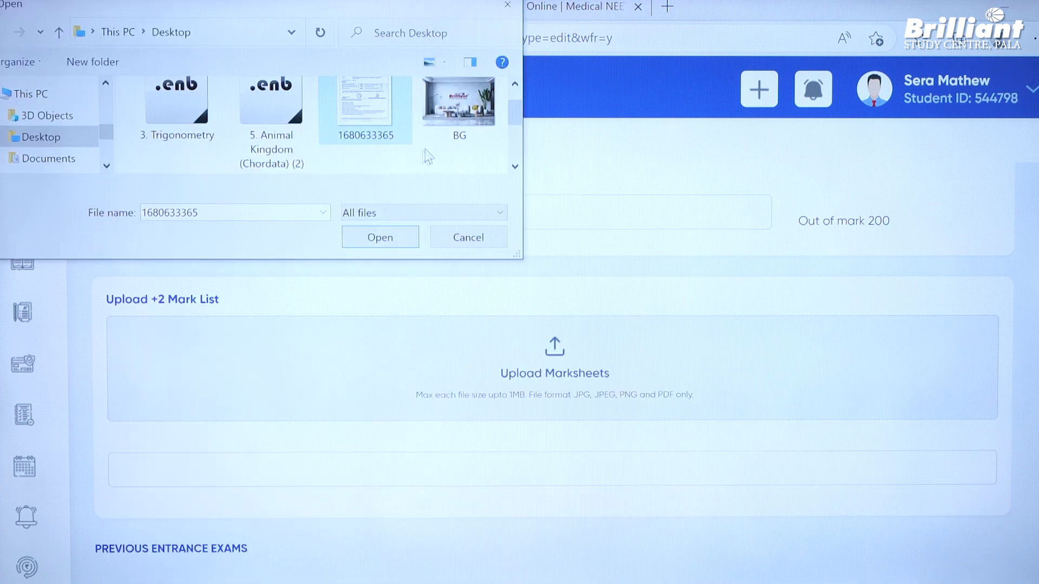
# - Attach certificate.pdf as the +2 mark list
pyautogui.moveTo(518, 115); pyautogui.dragTo(515, 144)
pyautogui.click(154, 143)
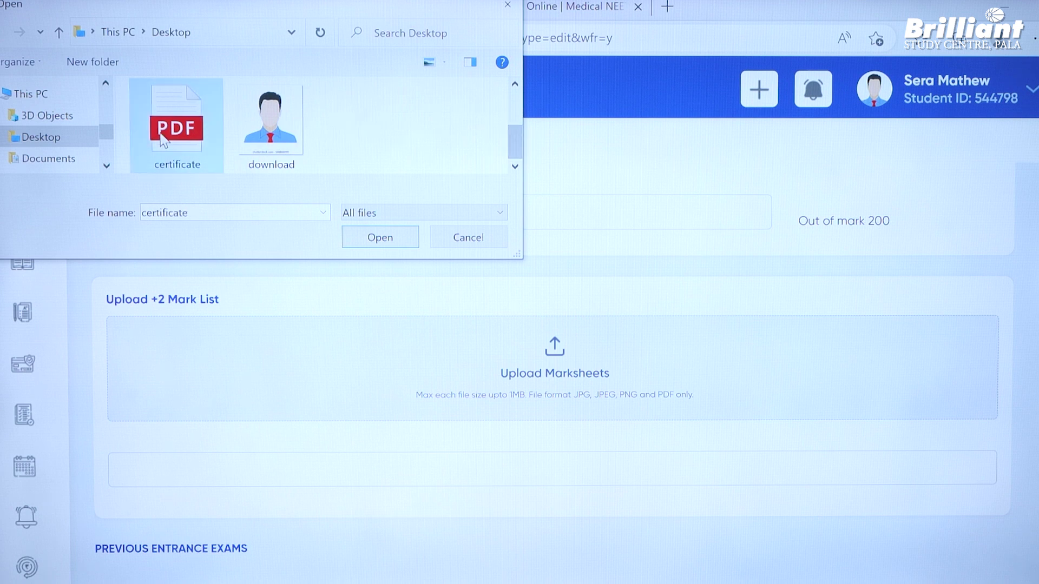
pyautogui.click(372, 238)
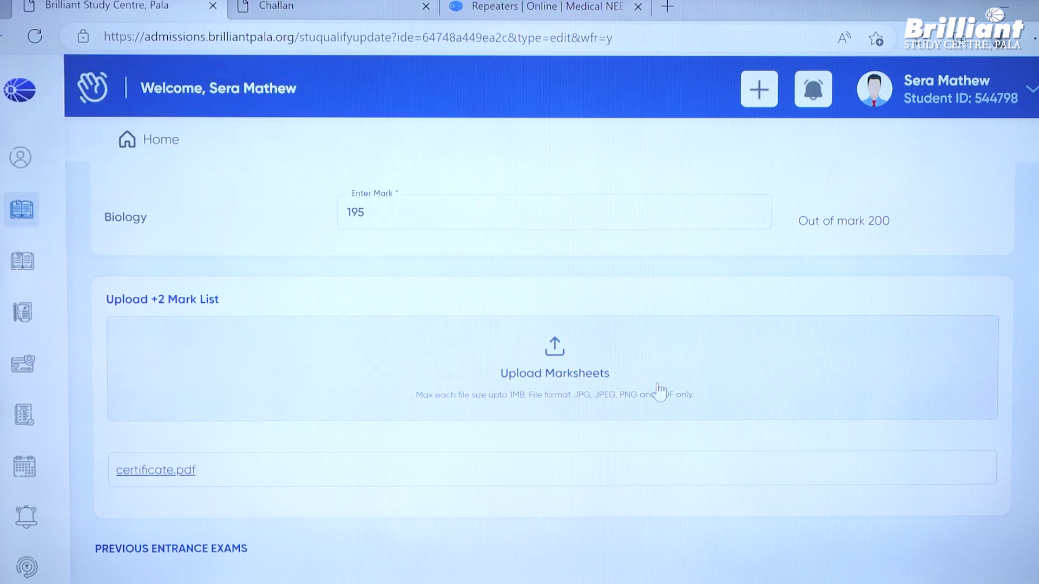
# - Leave the NEET expected score 2023 option unticked and submit the qualification form
pyautogui.scroll(-3, 659, 393)
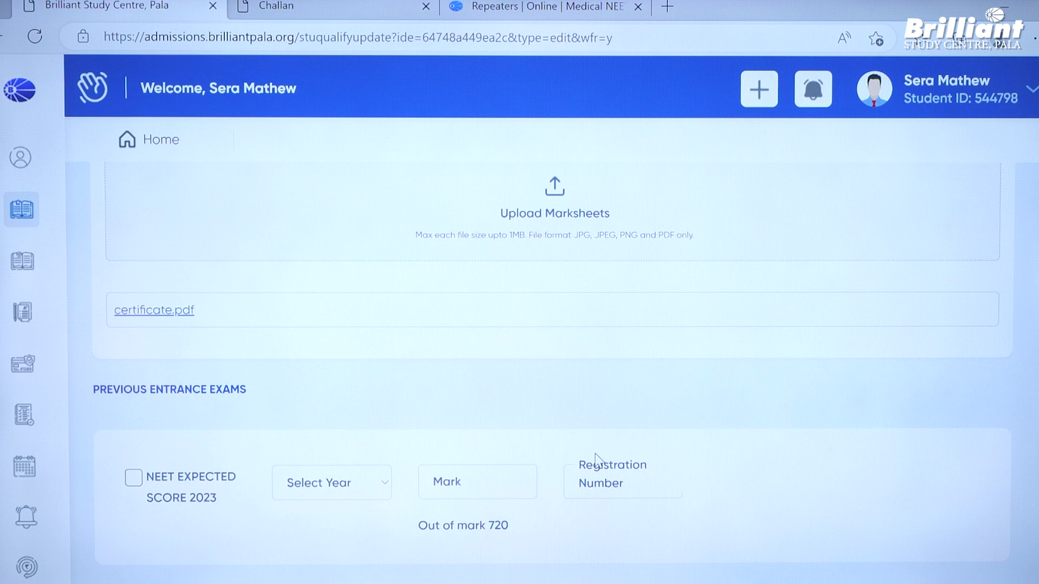
pyautogui.scroll(-2, 595, 457)
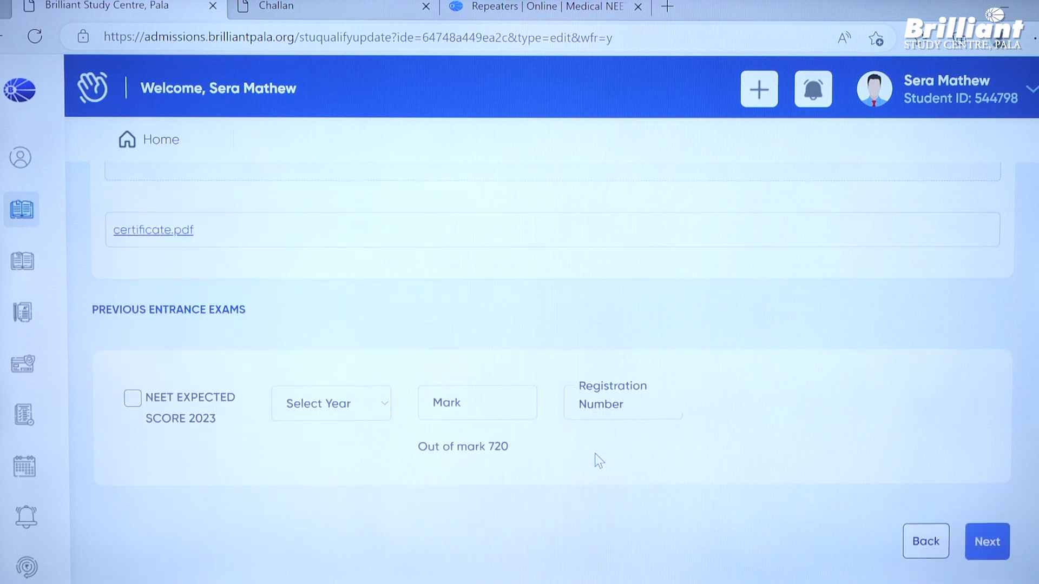
pyautogui.click(132, 399)
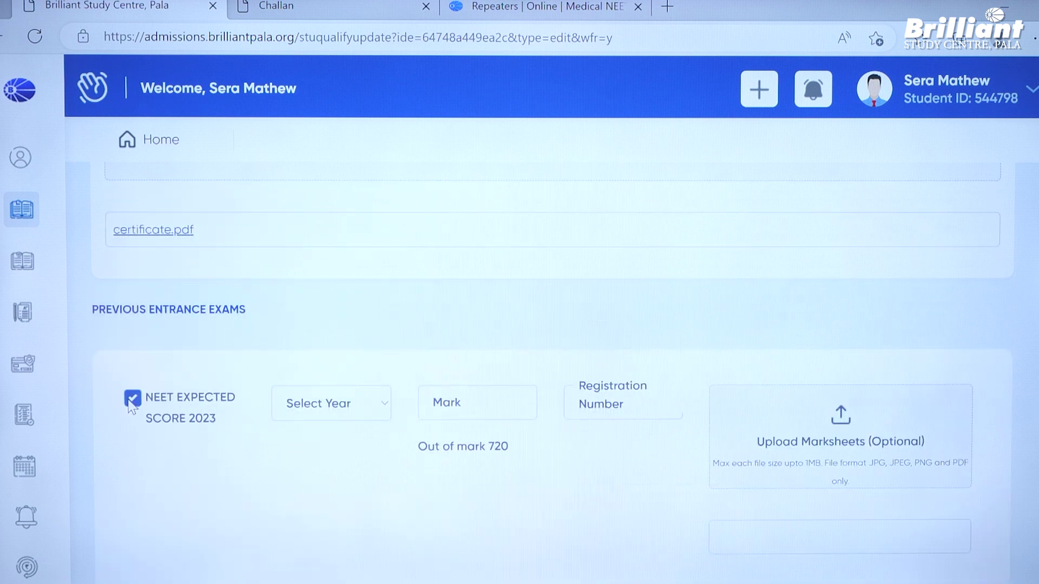
pyautogui.click(132, 399)
pyautogui.click(132, 399)
pyautogui.click(132, 399)
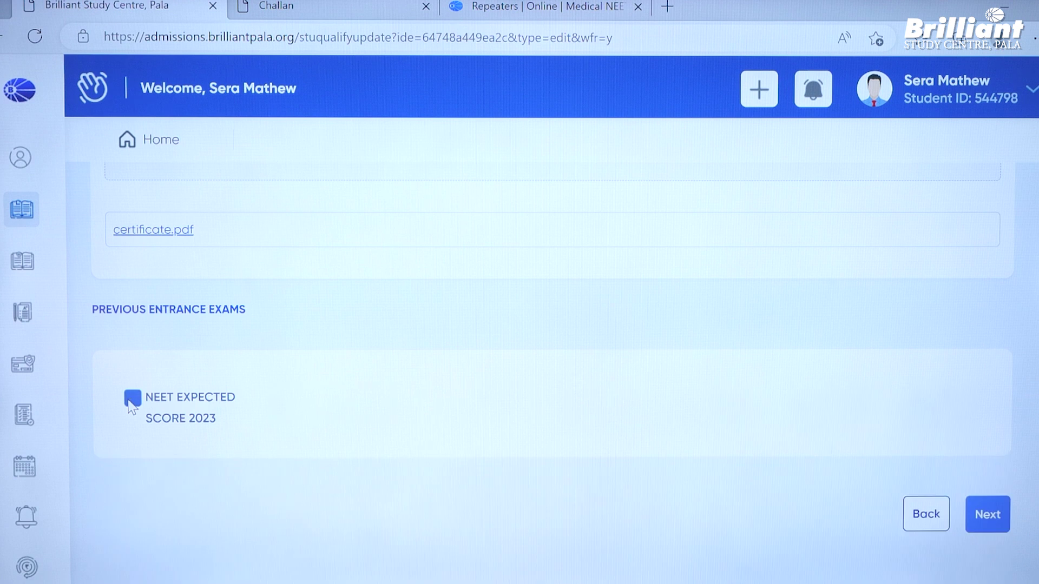
pyautogui.scroll(5, 620, 365)
pyautogui.scroll(2, 620, 368)
pyautogui.scroll(-7, 619, 366)
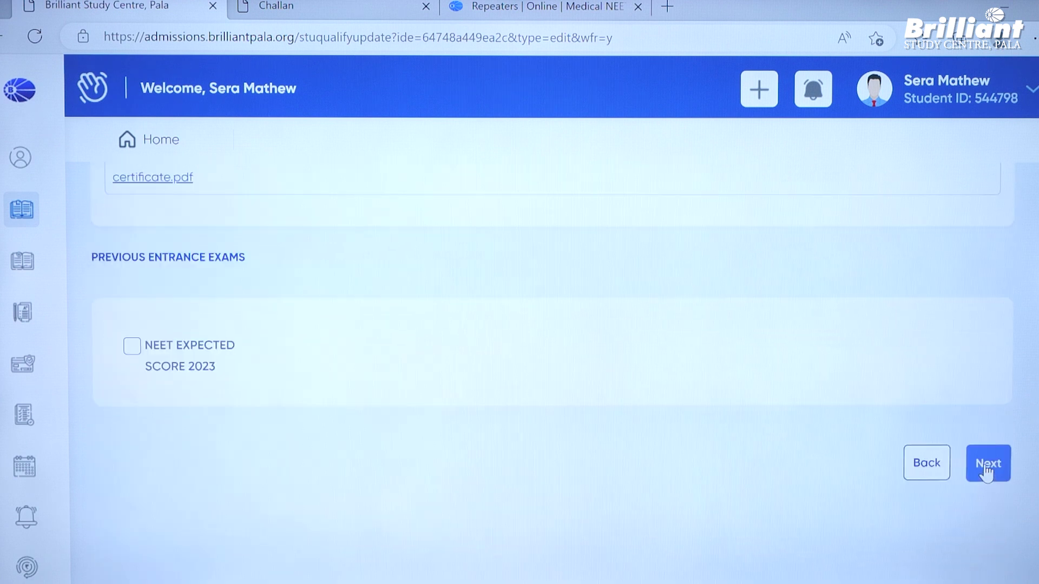
pyautogui.click(987, 471)
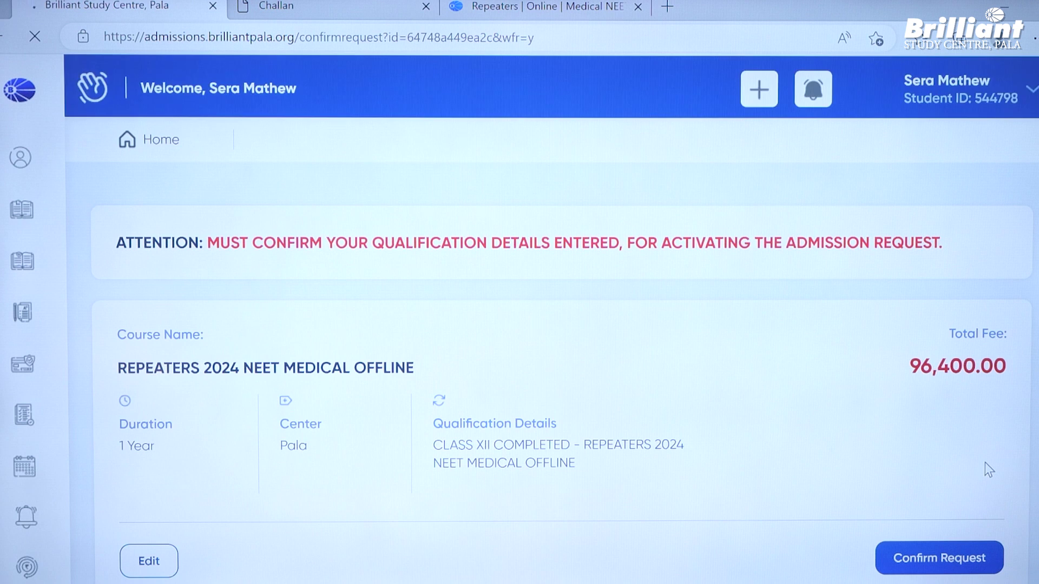
# - Review the Class X and XII summary and confirm the REPEATERS 2024 NEET MEDICAL OFFLINE request
pyautogui.scroll(-7, 972, 471)
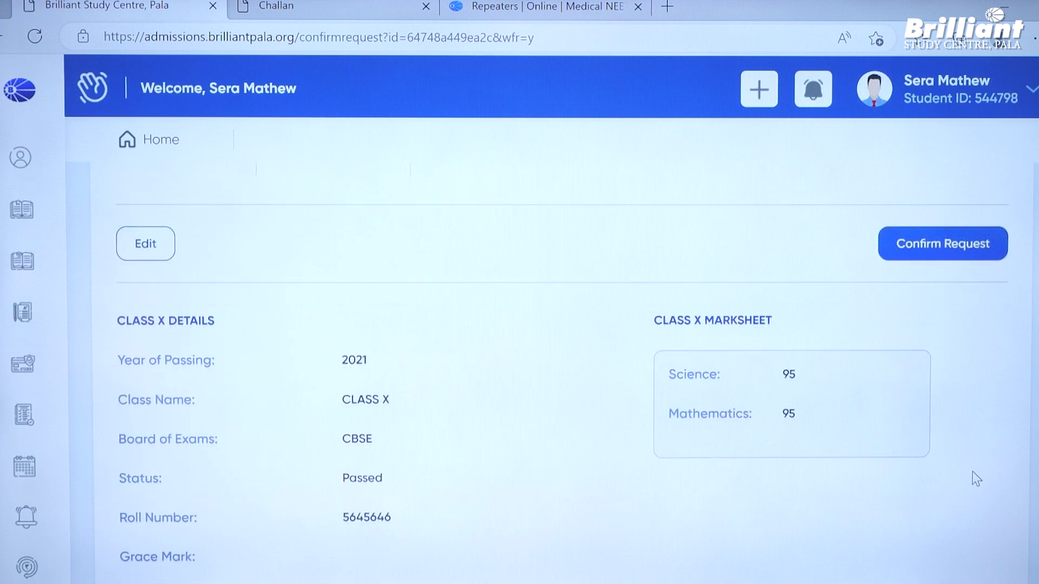
pyautogui.scroll(-3, 972, 472)
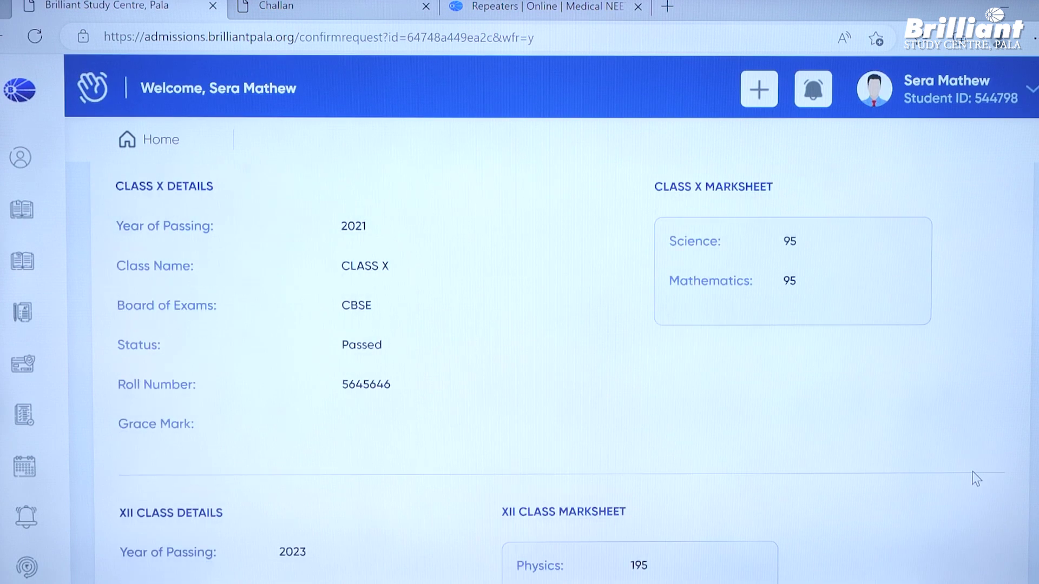
pyautogui.scroll(-4, 972, 472)
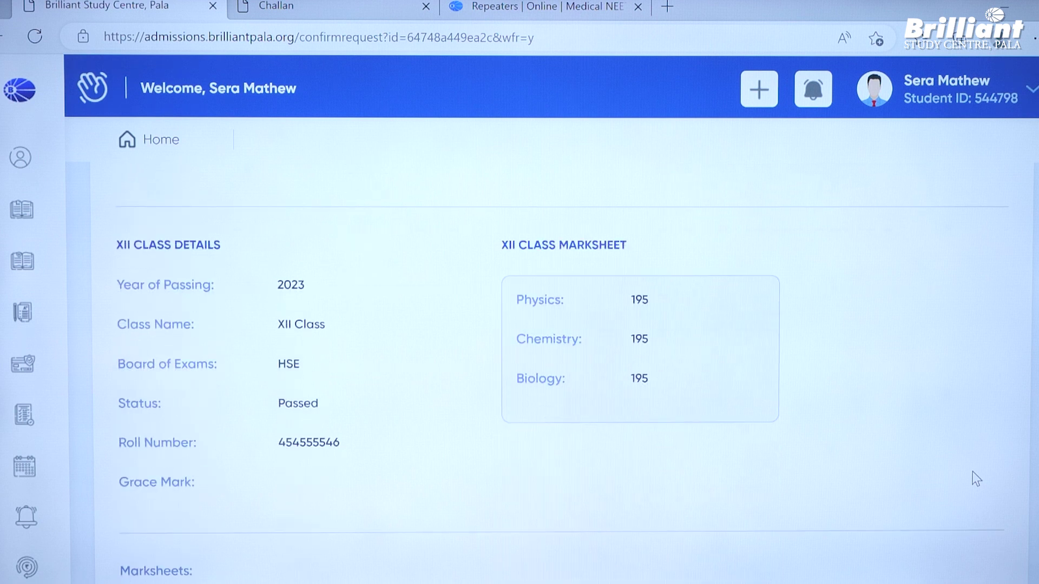
pyautogui.scroll(-5, 972, 472)
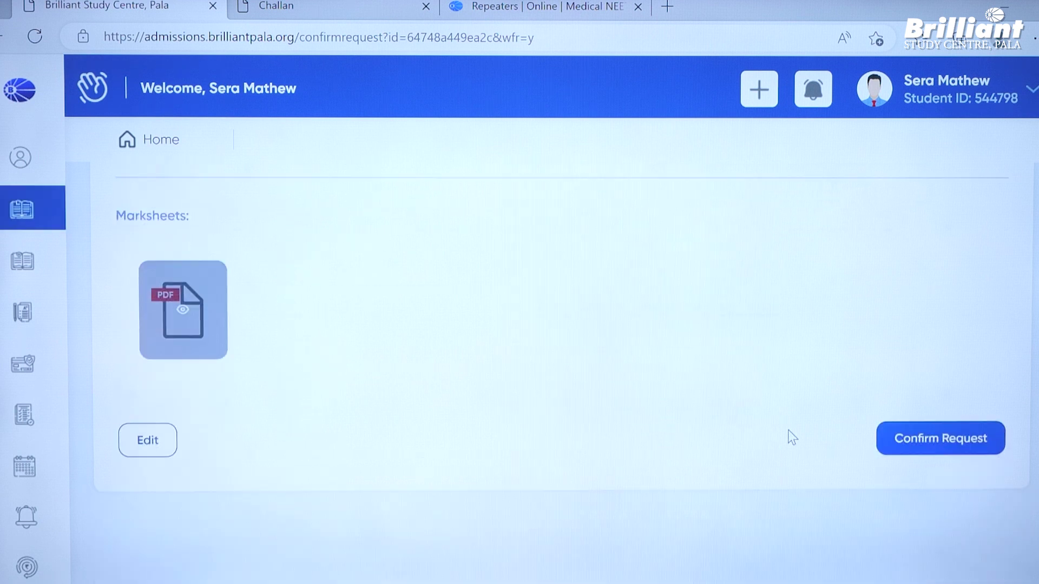
pyautogui.click(910, 436)
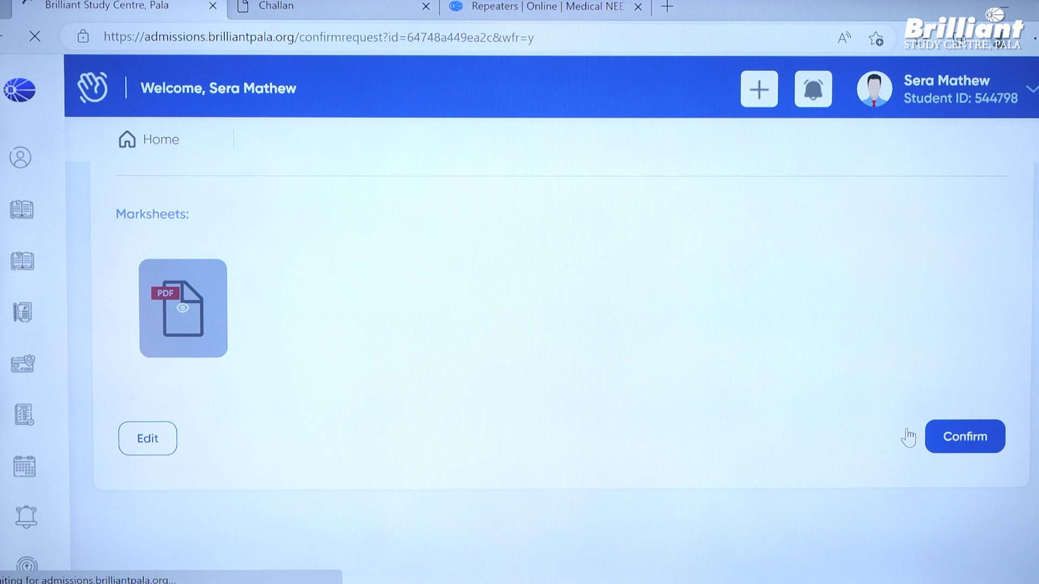